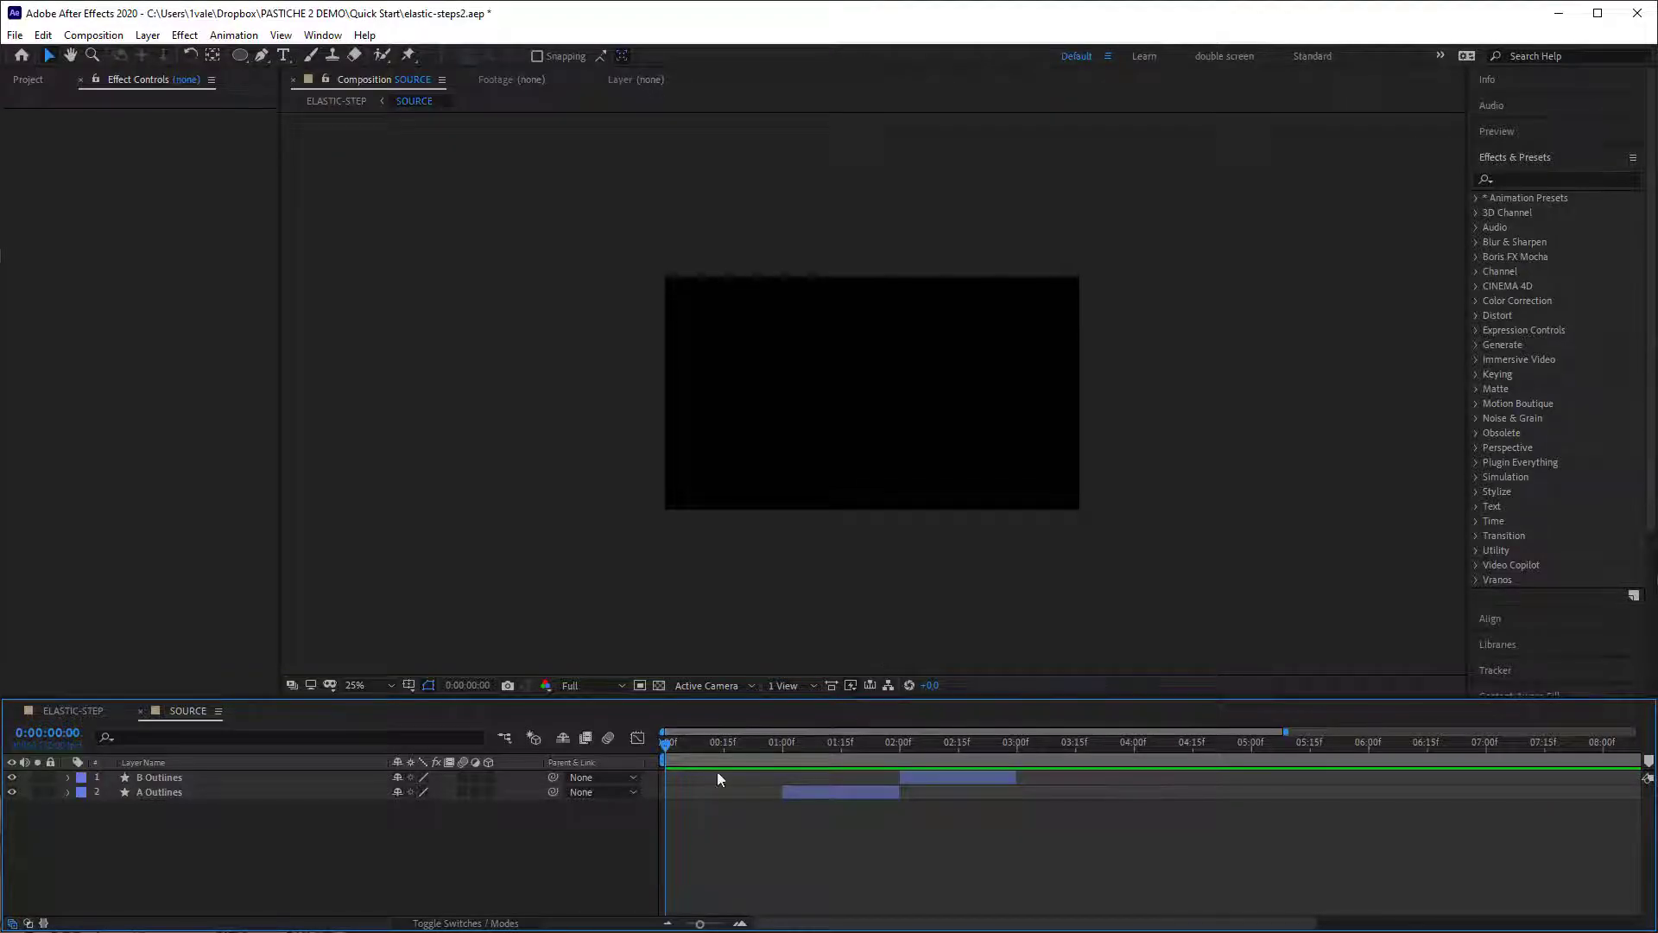
Preview the letter A in SOURCE, then switch to the ELASTIC-STEP composition via the flowchart.
{"action": "left_click_drag", "start_coordinate": [671, 754], "coordinate": [614, 790]}
{"action": "key", "text": "Tab"}
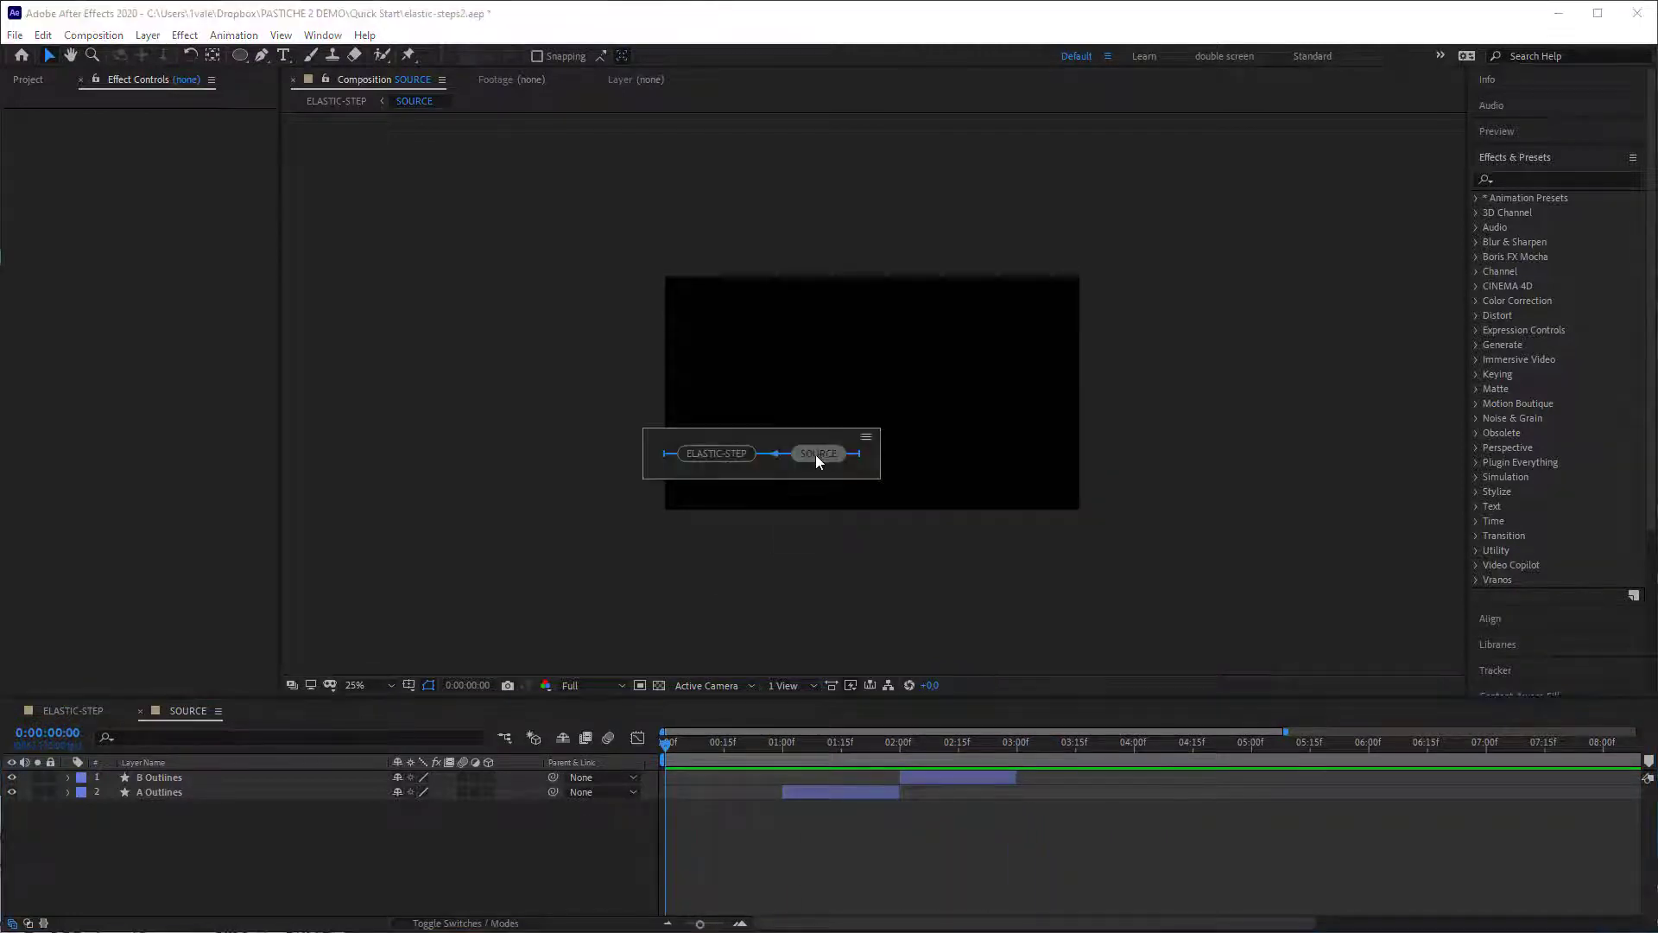
{"action": "left_click", "coordinate": [738, 456]}
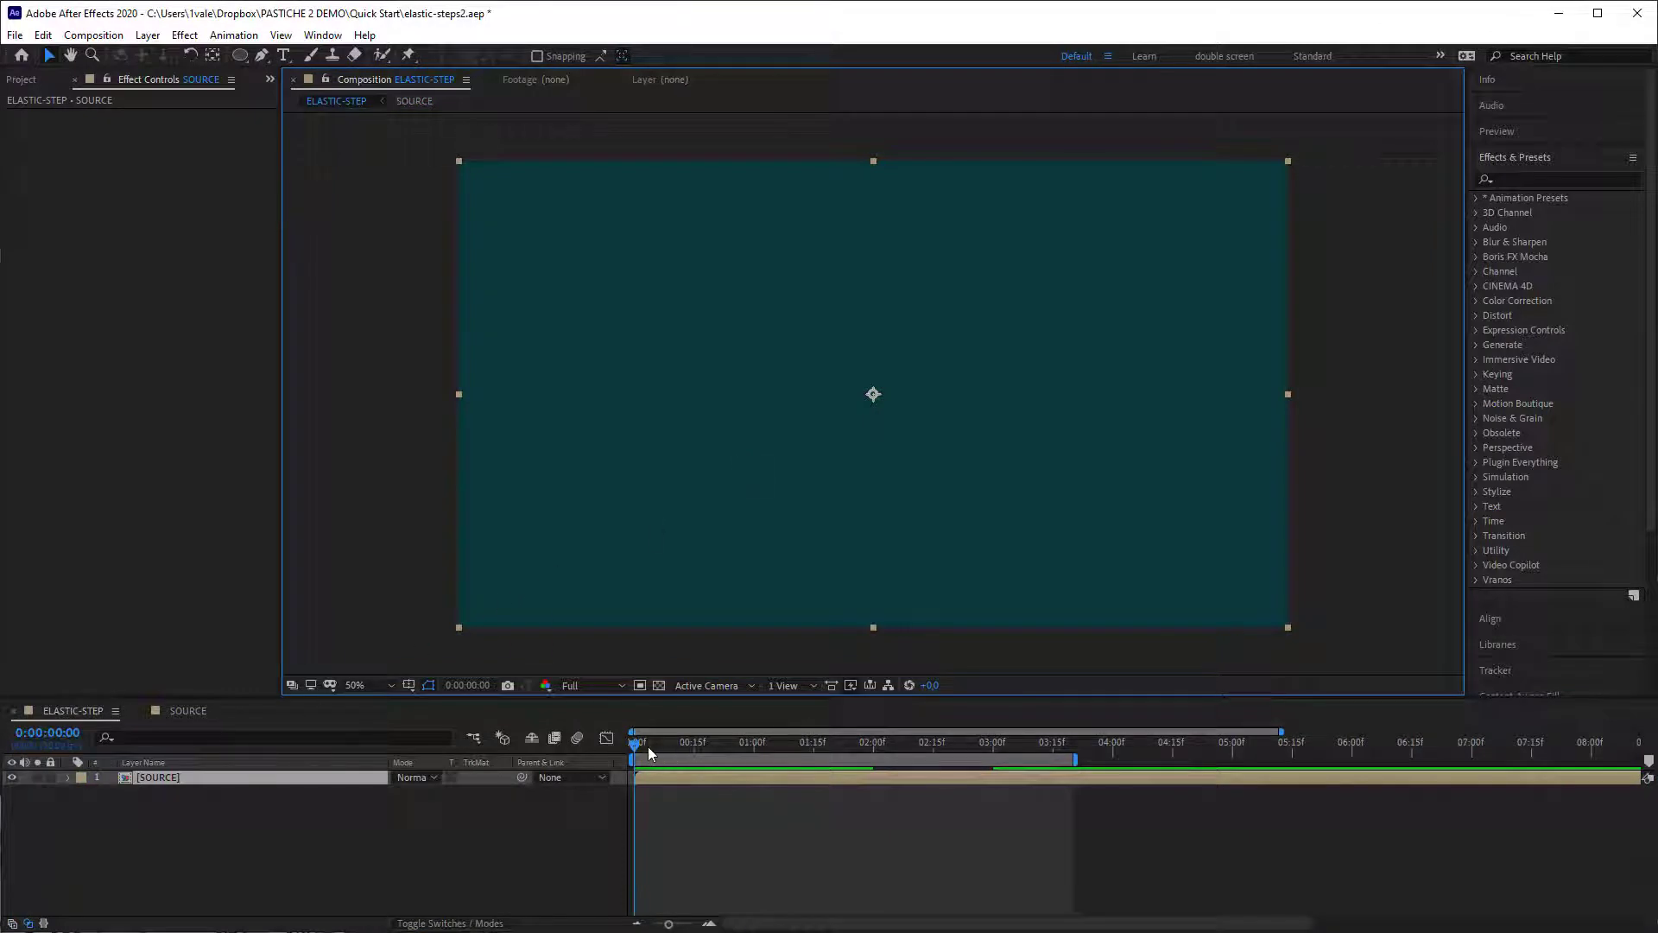
At the start of the timeline, draw a large white circle near the comp centre with the Ellipse tool.
{"action": "mouse_move", "coordinate": [649, 754]}
{"action": "left_mouse_down"}
{"action": "mouse_move", "coordinate": [1032, 775]}
{"action": "mouse_move", "coordinate": [650, 773]}
{"action": "left_mouse_up"}
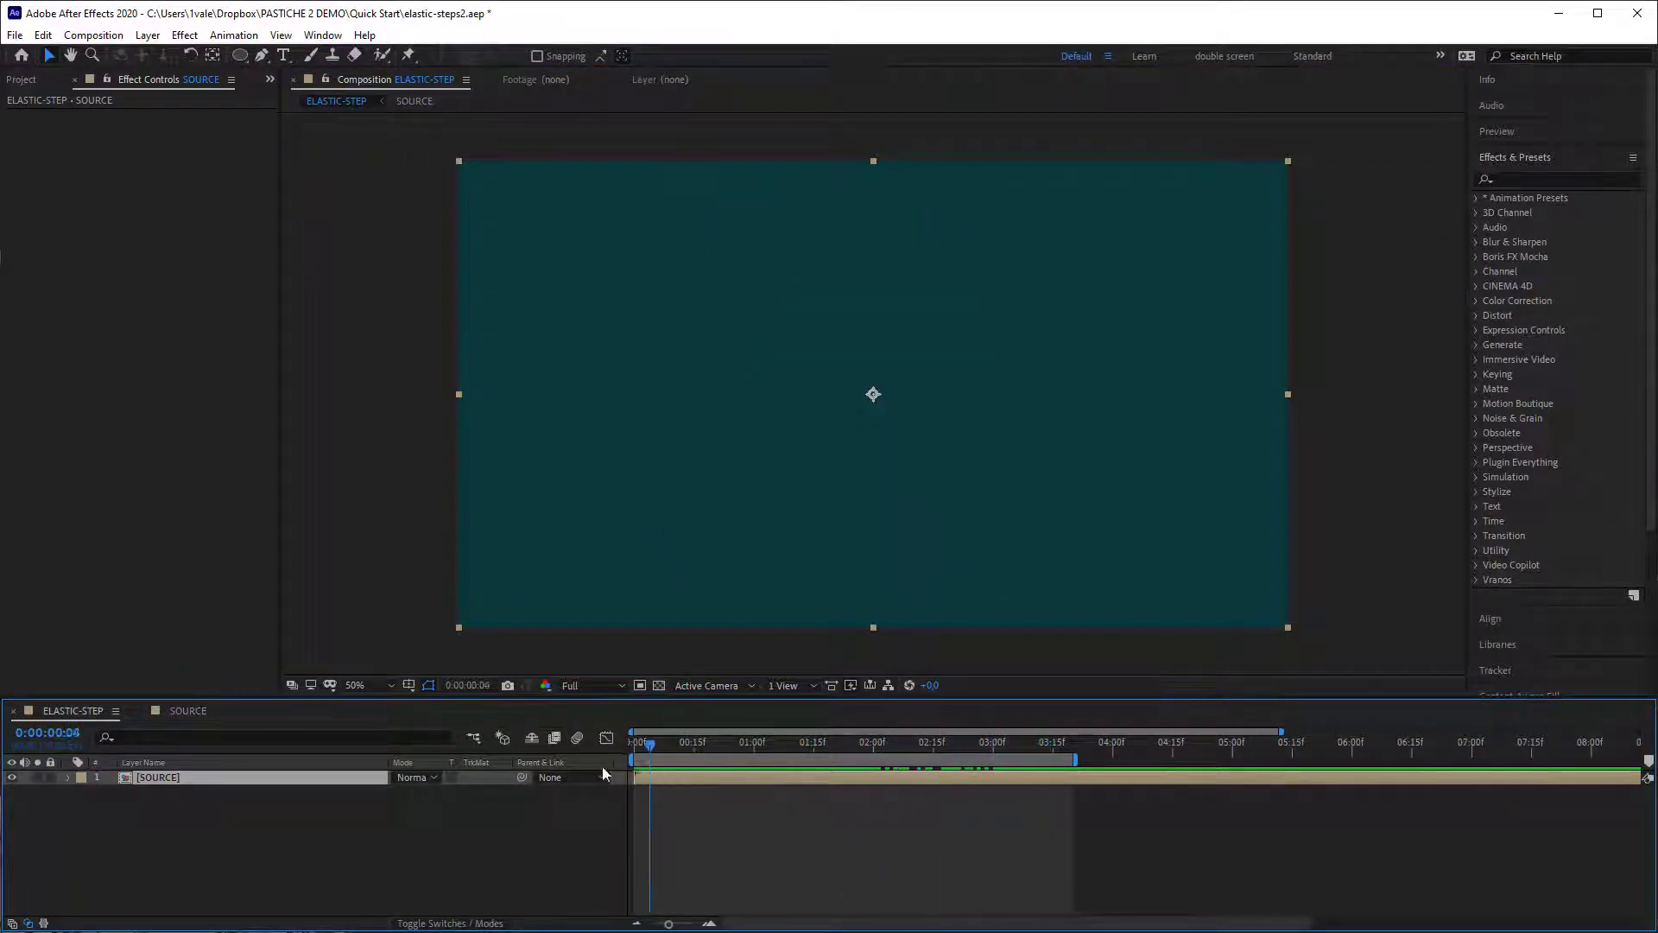
{"action": "key", "text": "Home"}
{"action": "left_click", "coordinate": [504, 844]}
{"action": "key", "text": "q"}
{"action": "left_click", "coordinate": [780, 347]}
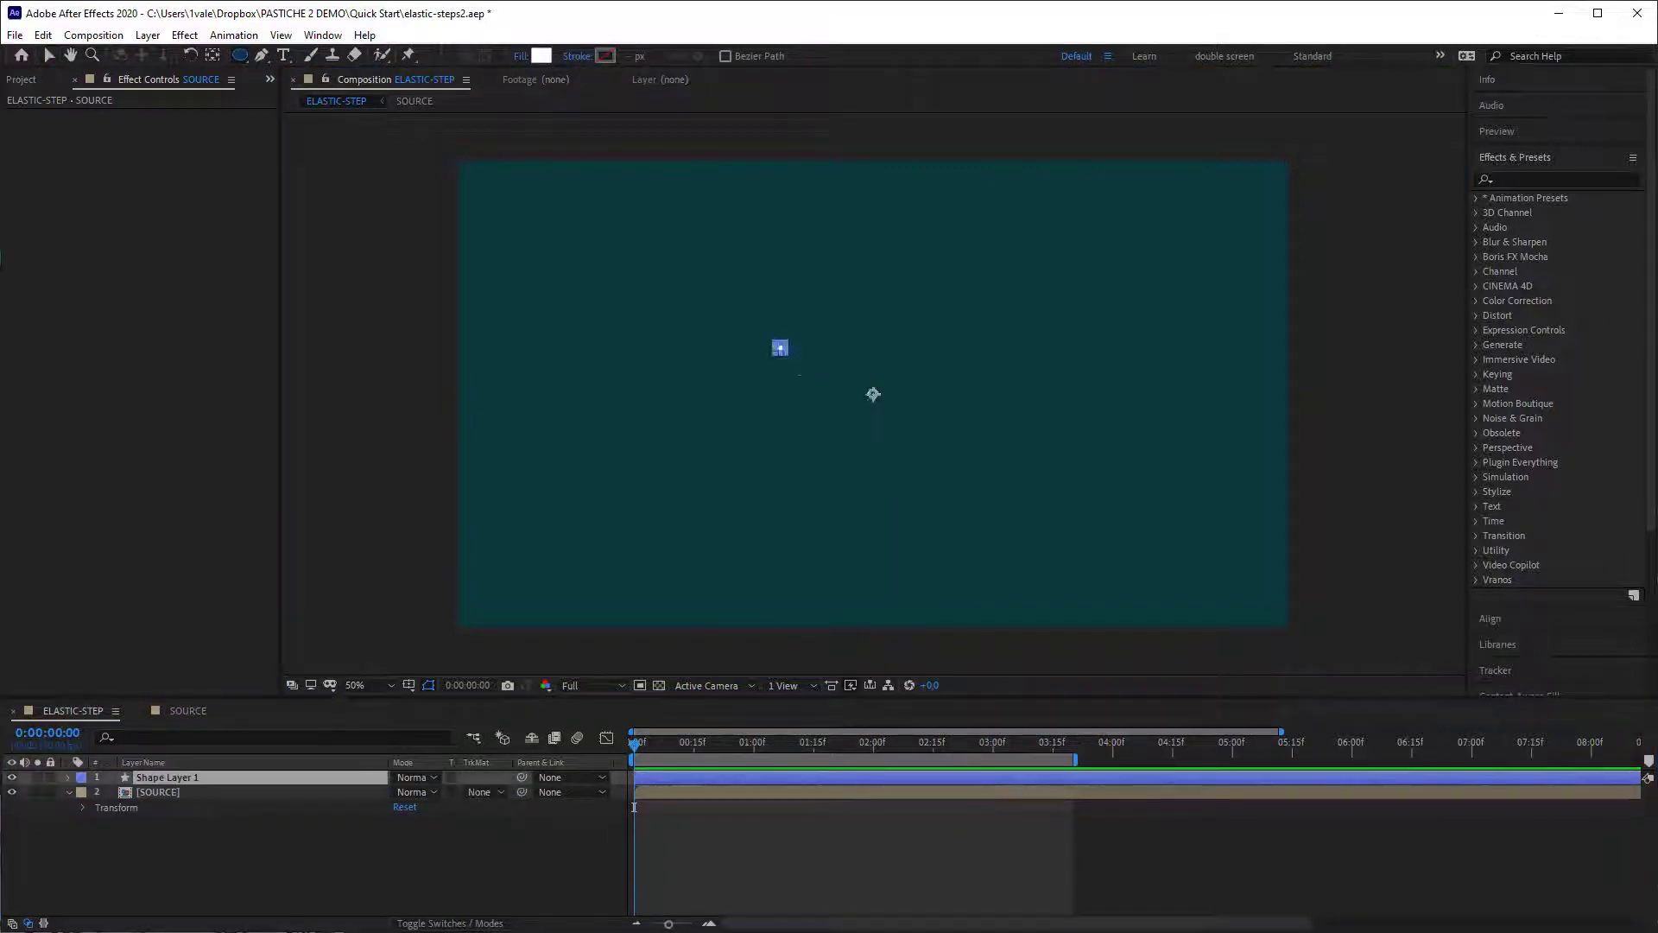
{"action": "left_click_drag", "start_coordinate": [780, 347], "coordinate": [948, 510]}
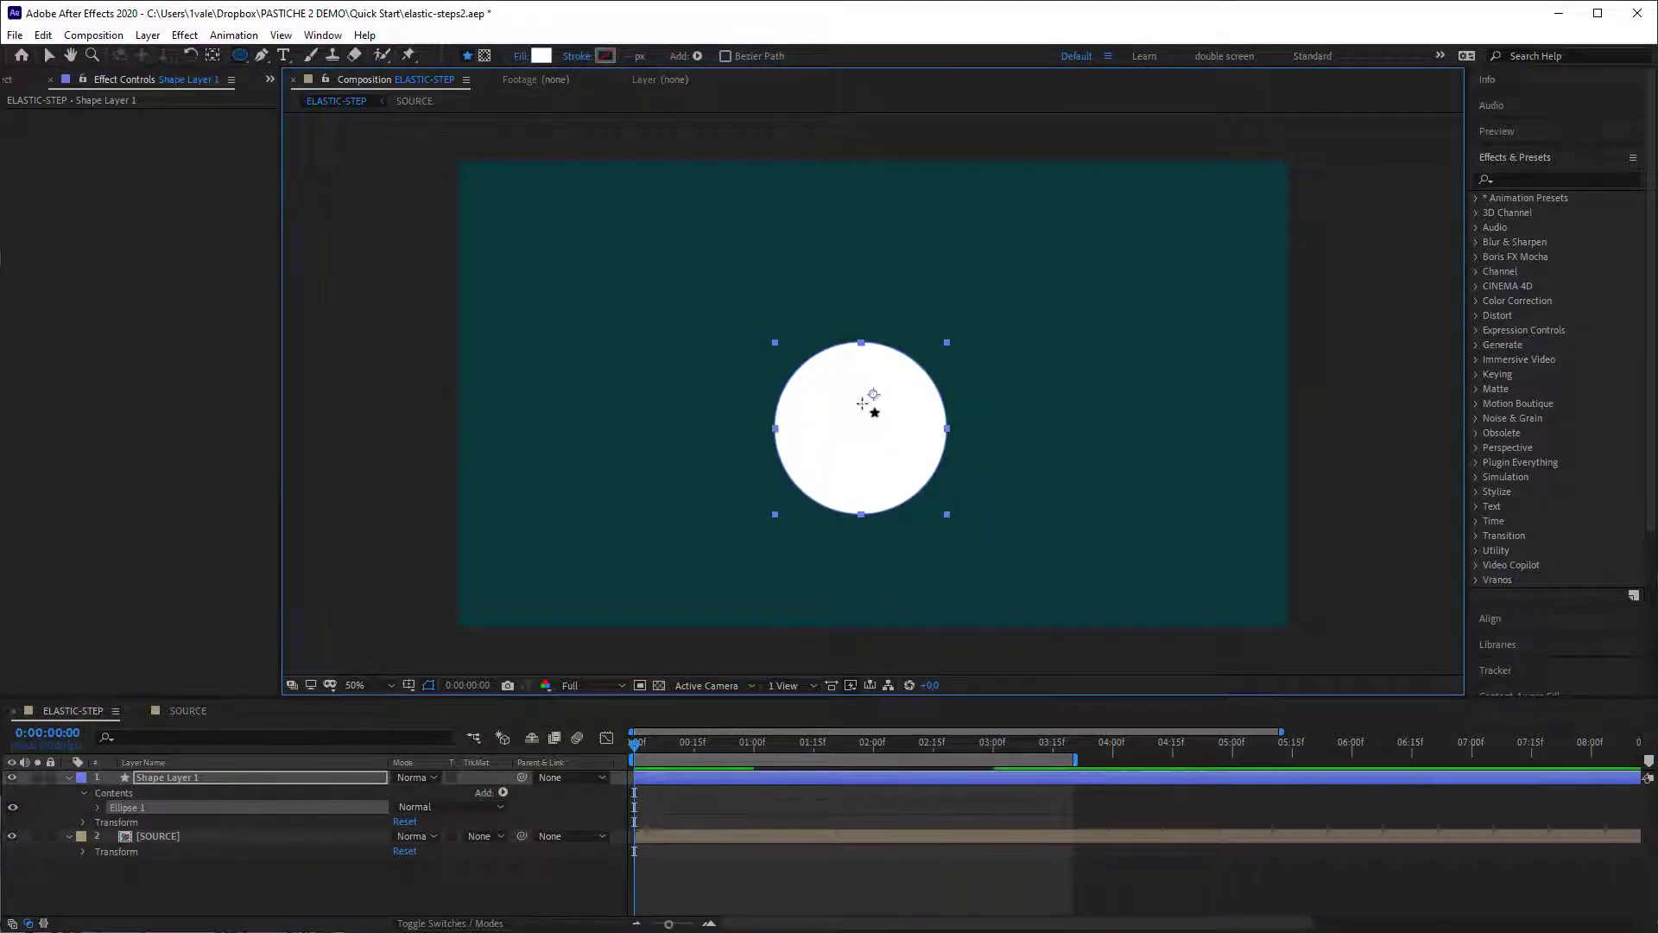
Center the circle's anchor point in its layer content and move the layer below SOURCE.
{"action": "left_click", "coordinate": [148, 35]}
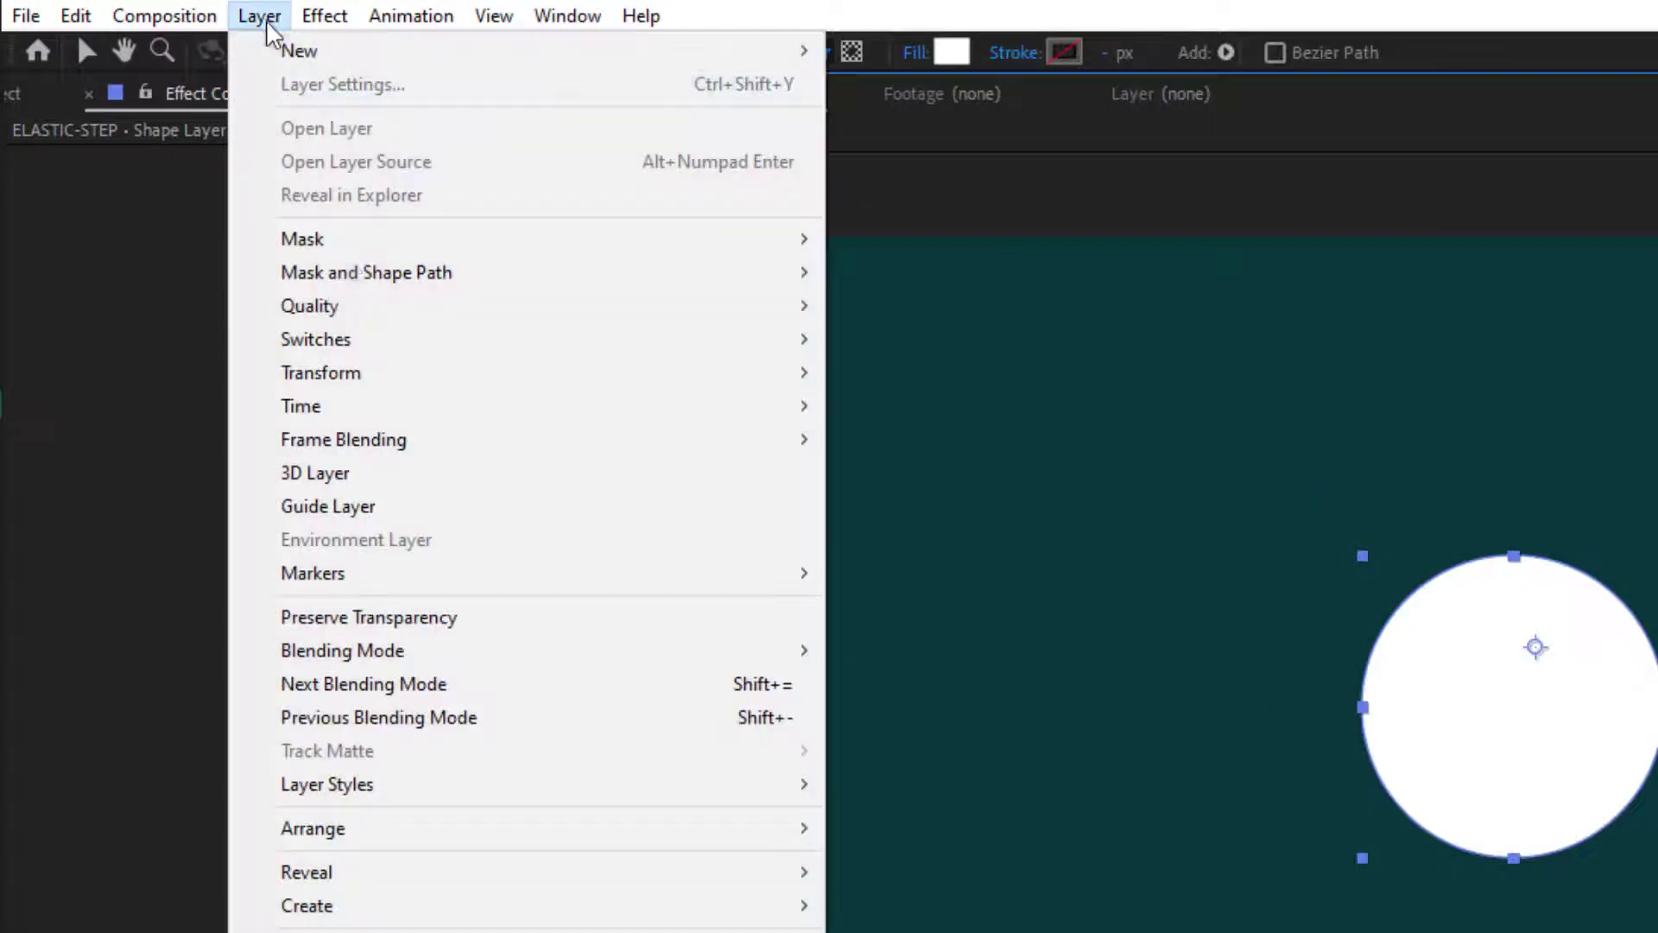
{"action": "mouse_move", "coordinate": [237, 245]}
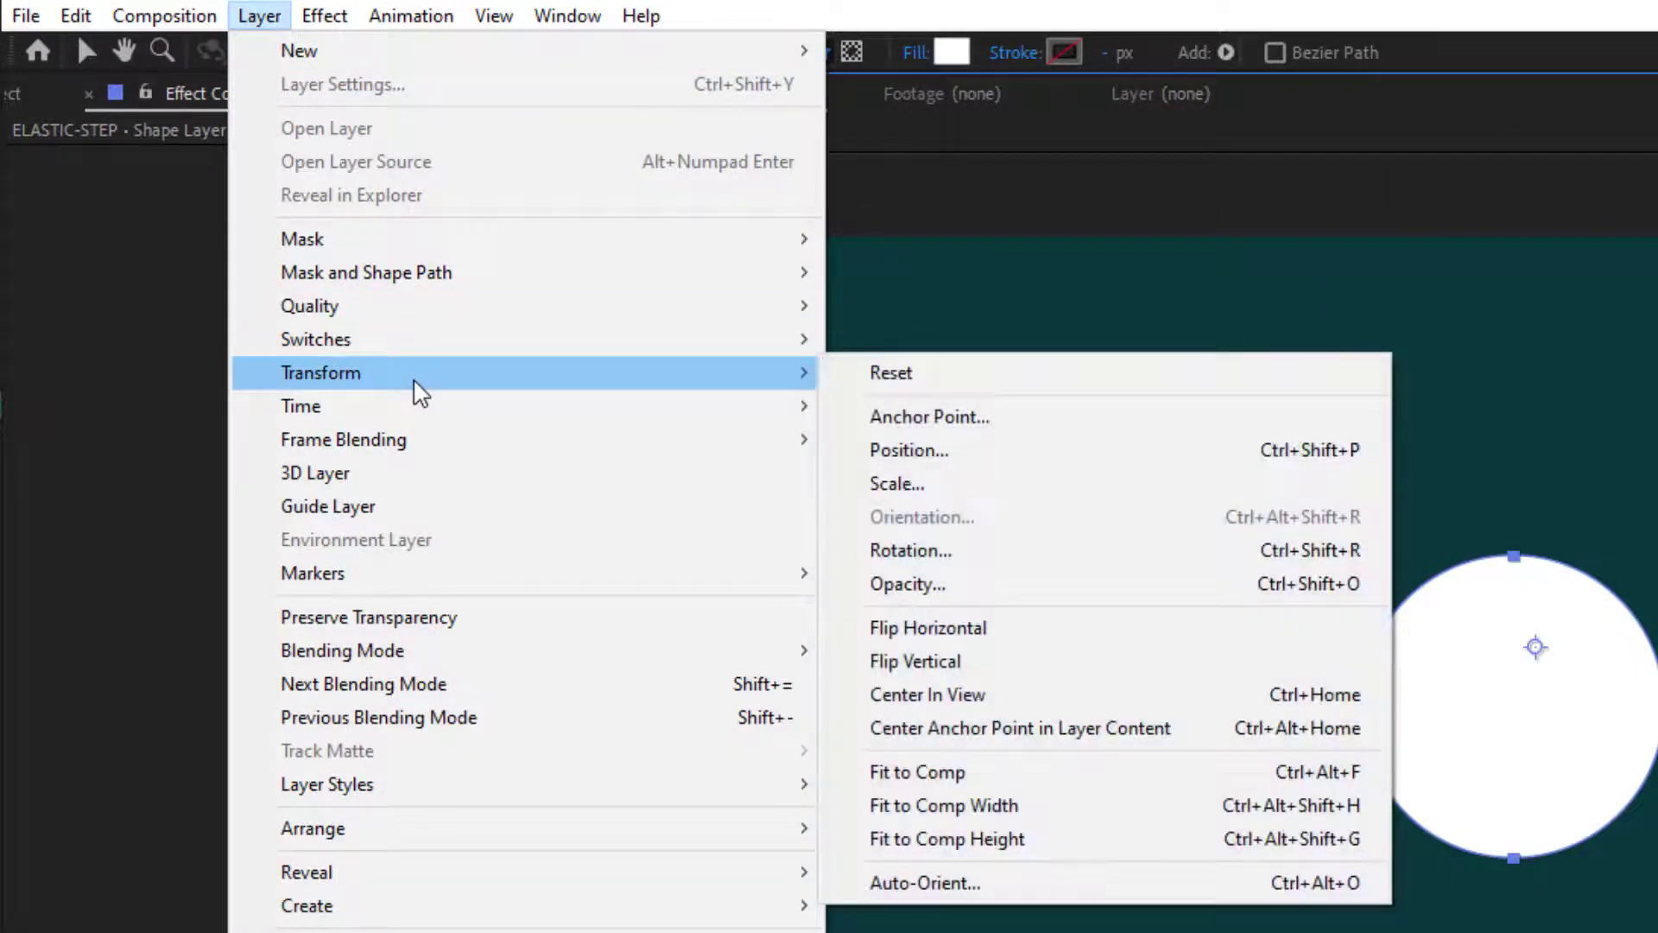
{"action": "left_click", "coordinate": [1045, 730]}
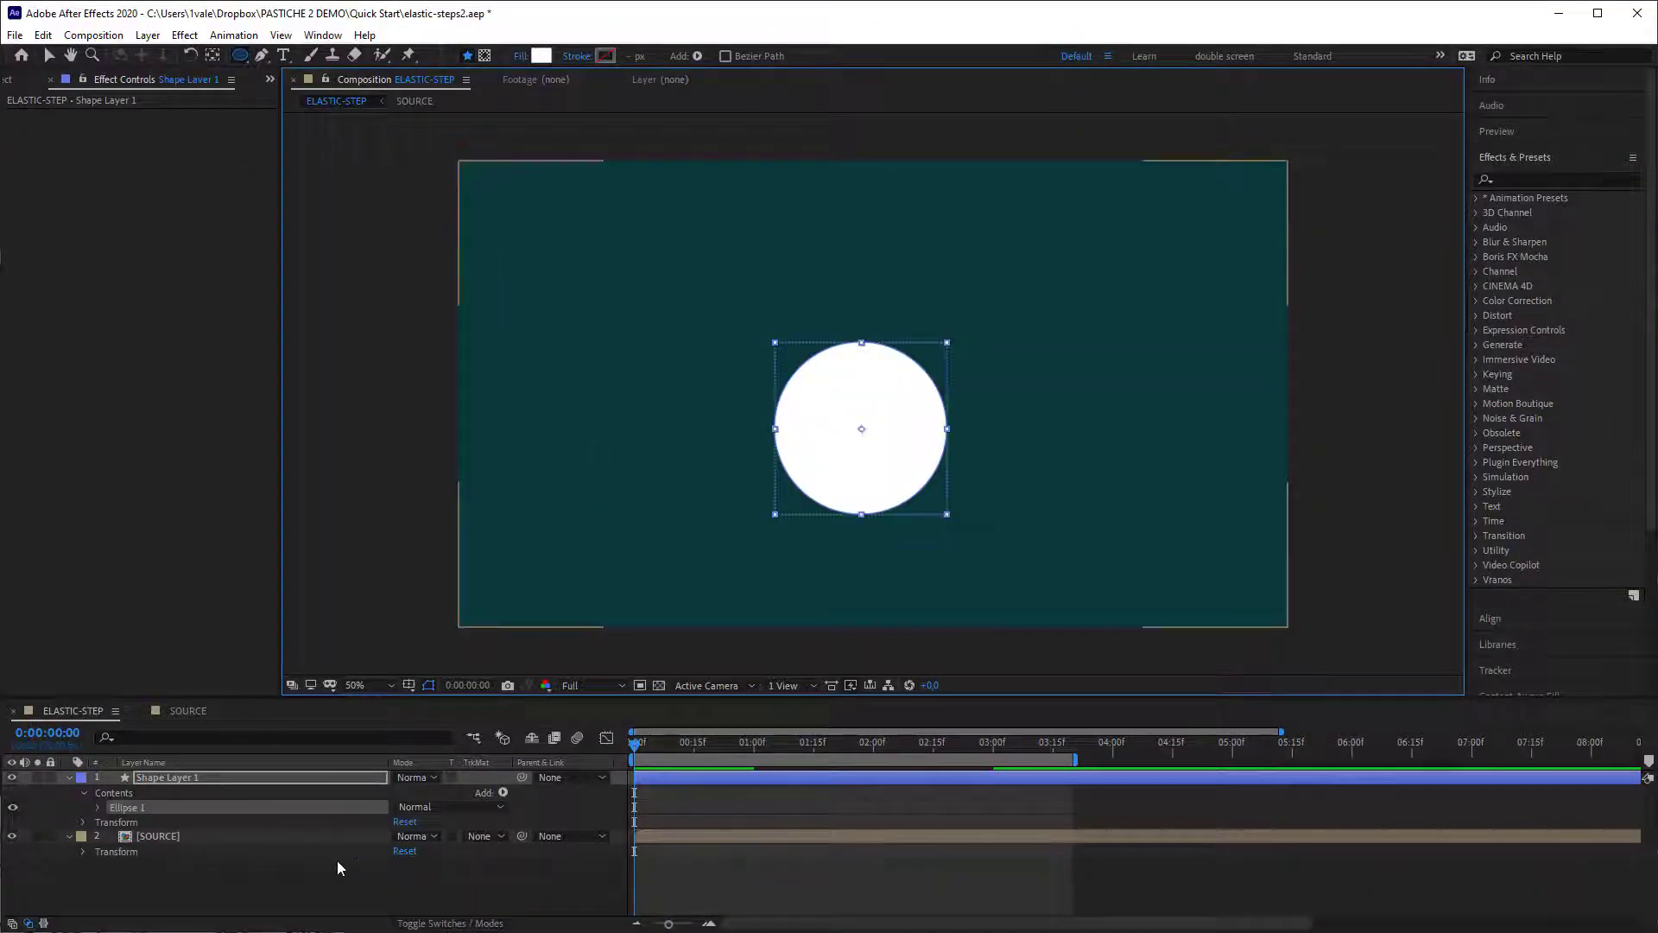
{"action": "left_click", "coordinate": [69, 779]}
{"action": "left_click", "coordinate": [69, 778]}
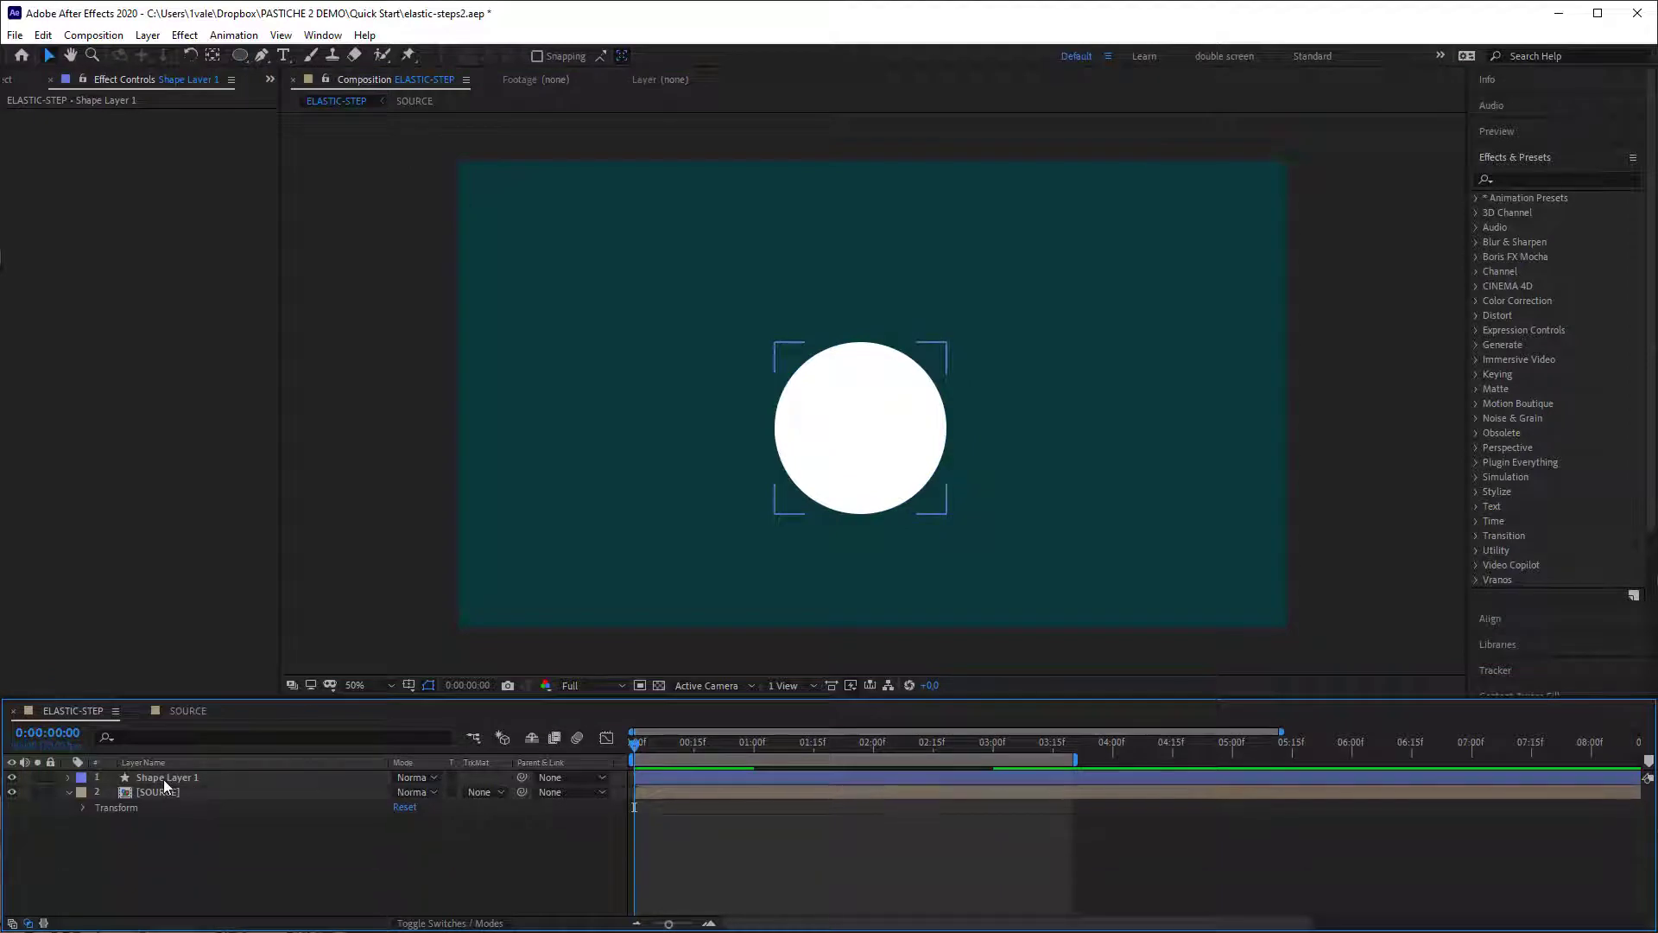
{"action": "mouse_move", "coordinate": [167, 785]}
{"action": "left_mouse_down"}
{"action": "mouse_move", "coordinate": [167, 852]}
{"action": "mouse_move", "coordinate": [172, 816]}
{"action": "left_mouse_up"}
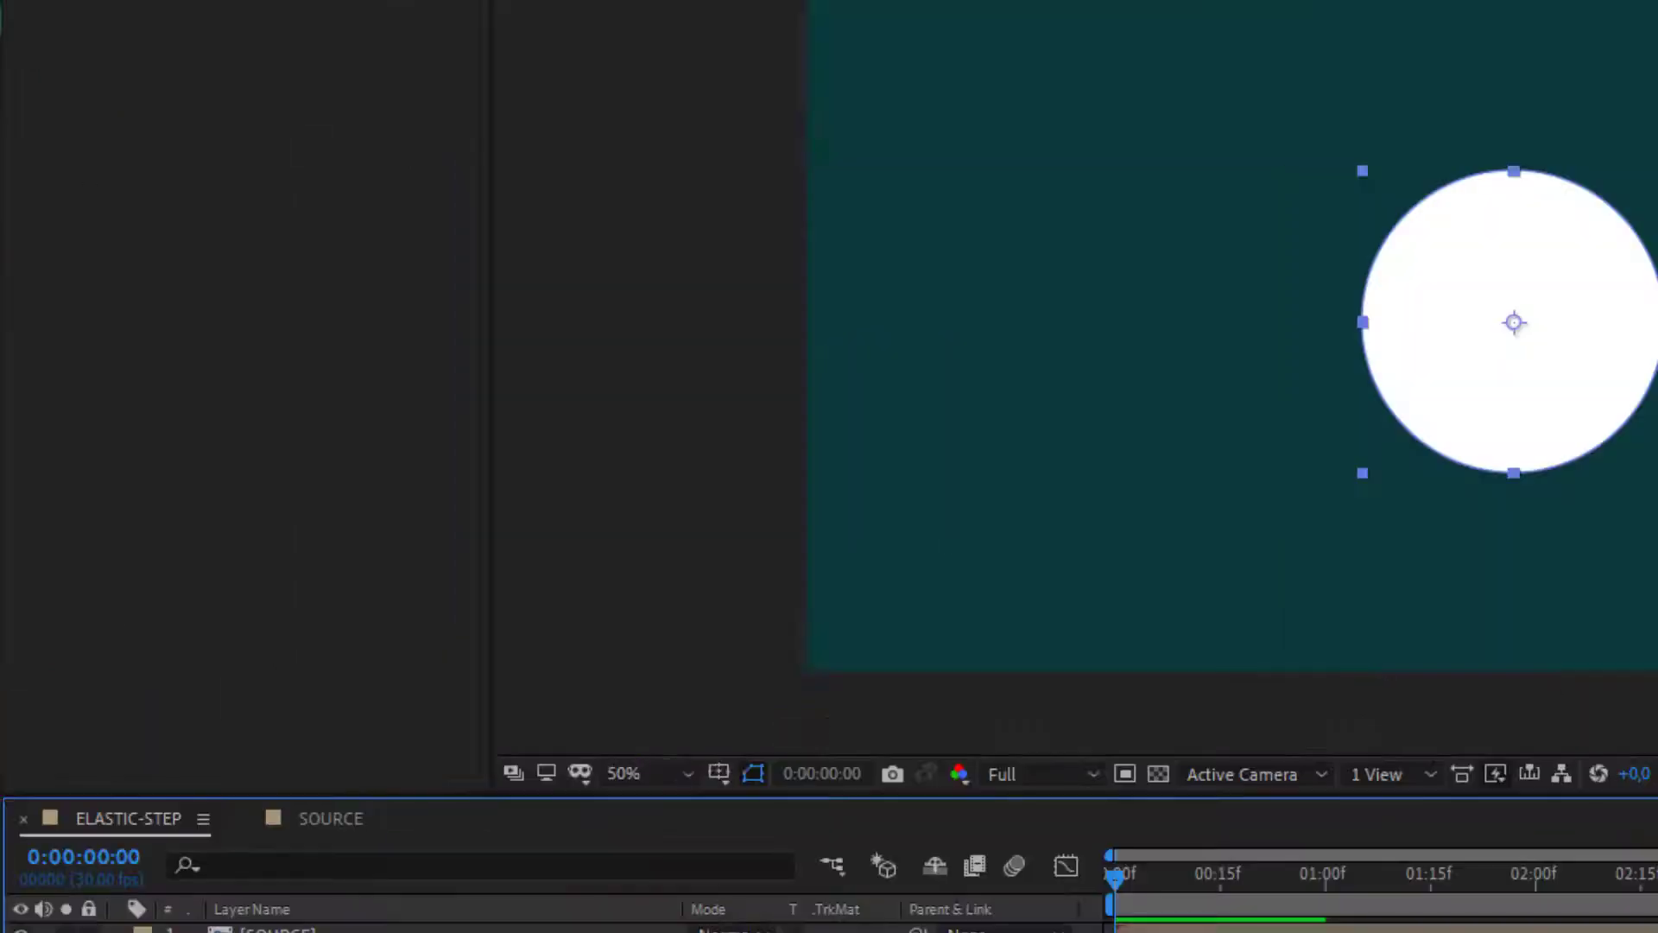
Duplicate Shape Layer 1 200 times using Duplicate Multiple Times.
{"action": "right_click", "coordinate": [138, 807]}
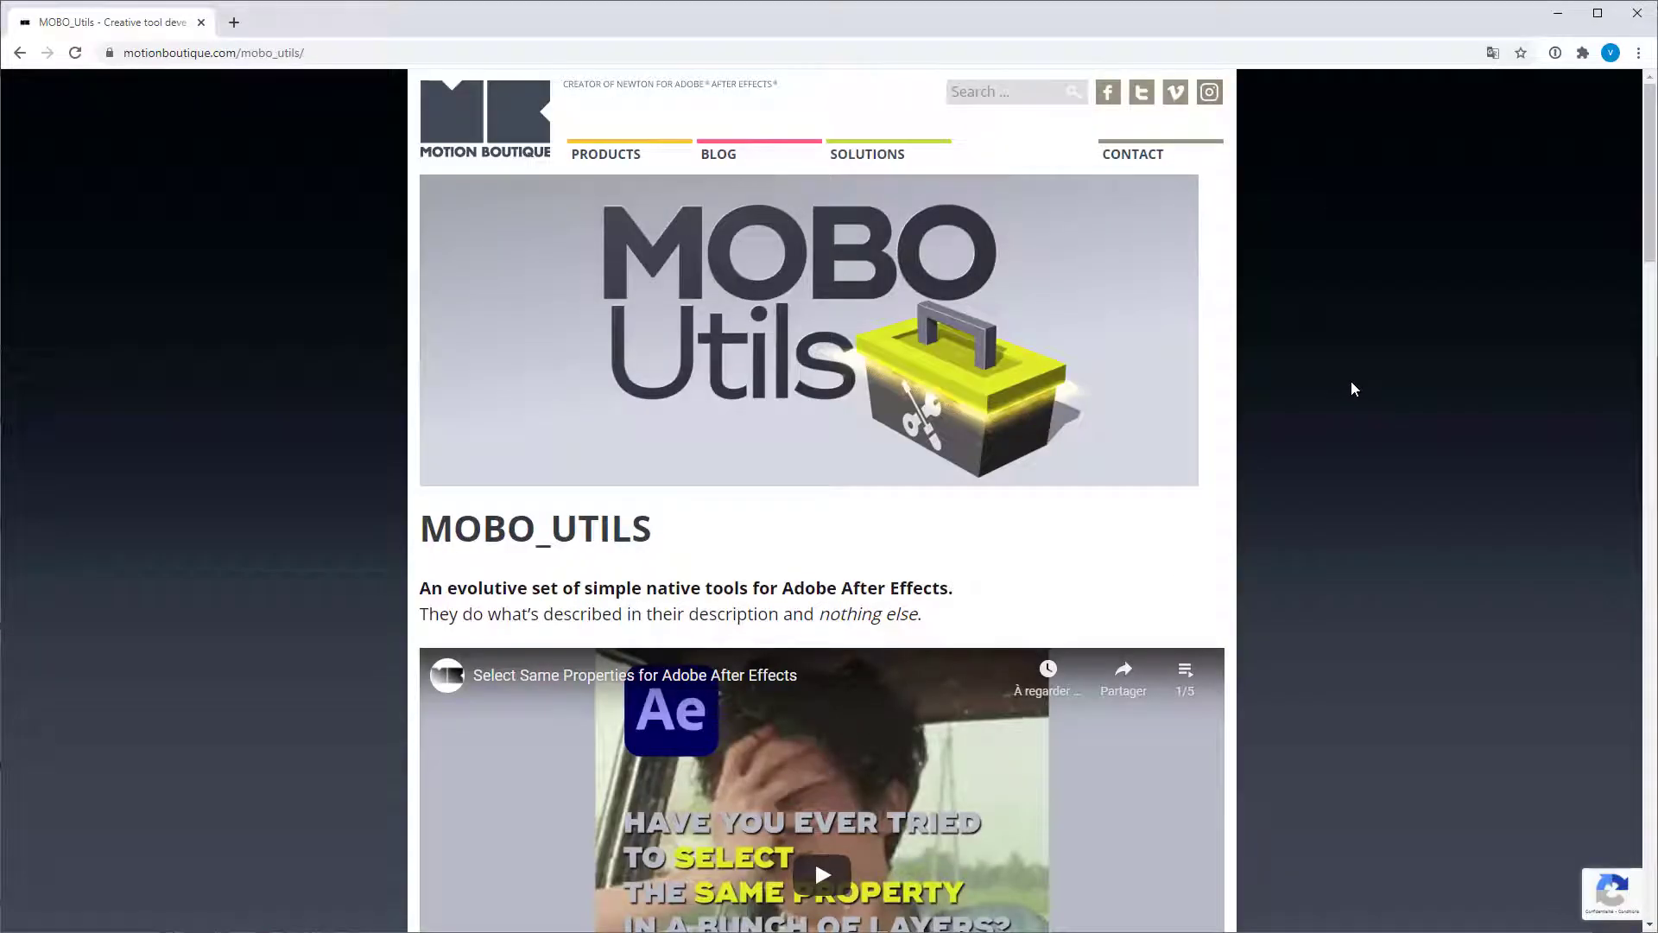
{"action": "scroll", "coordinate": [1351, 380], "scroll_direction": "down", "scroll_amount": 20}
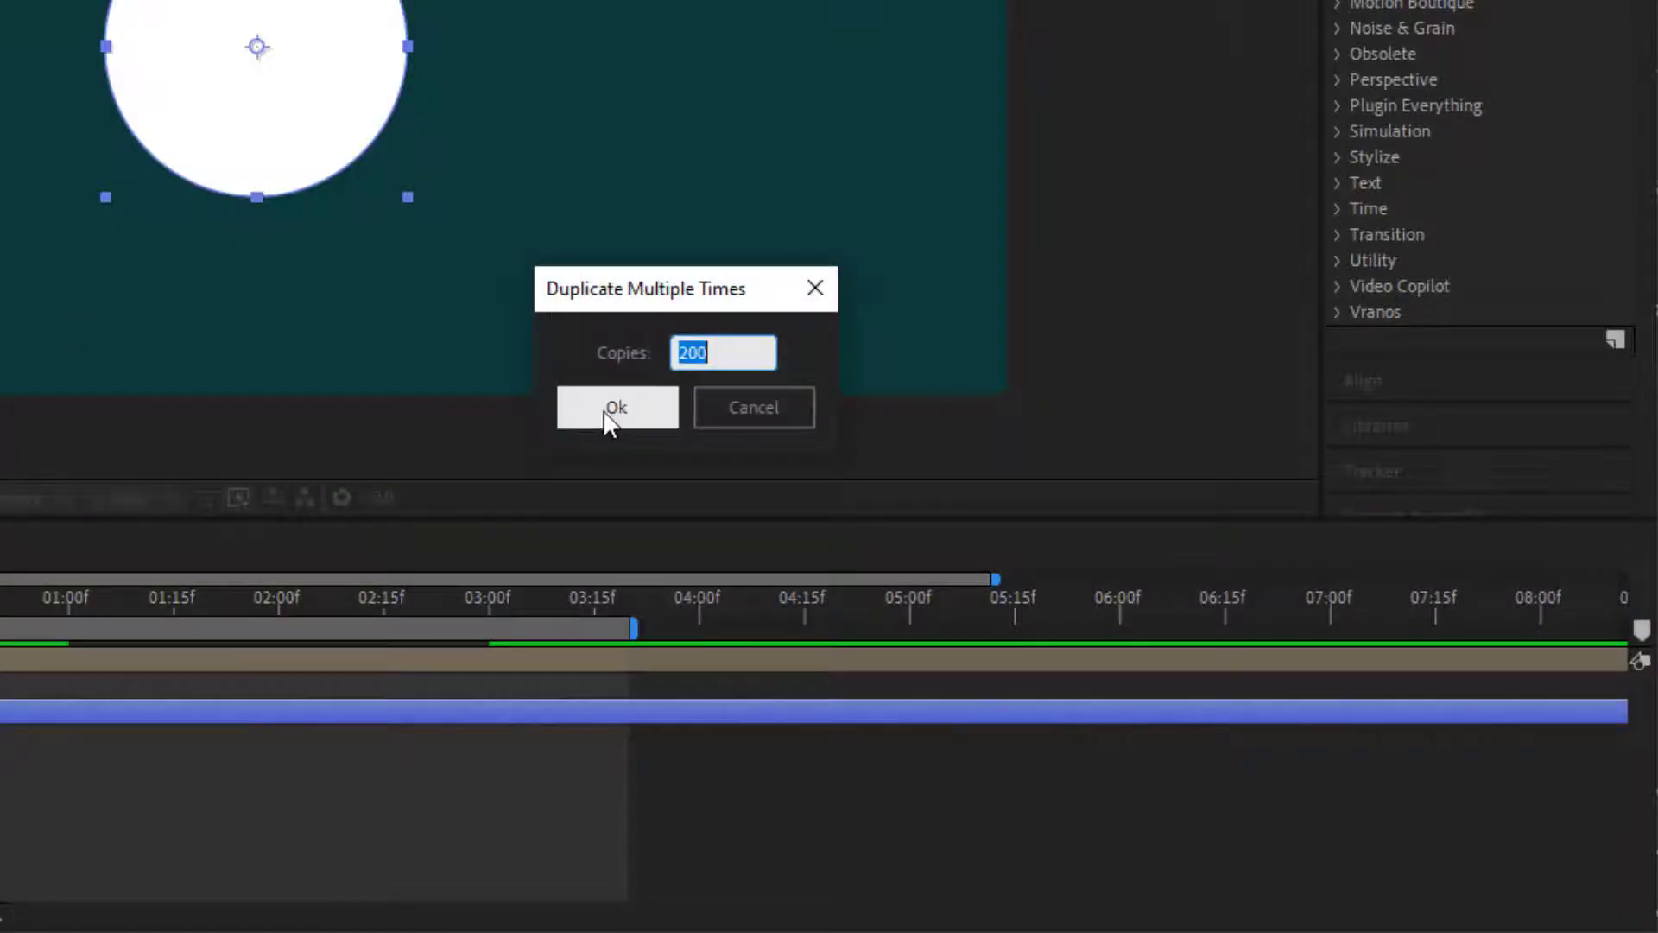
{"action": "left_click", "coordinate": [609, 414]}
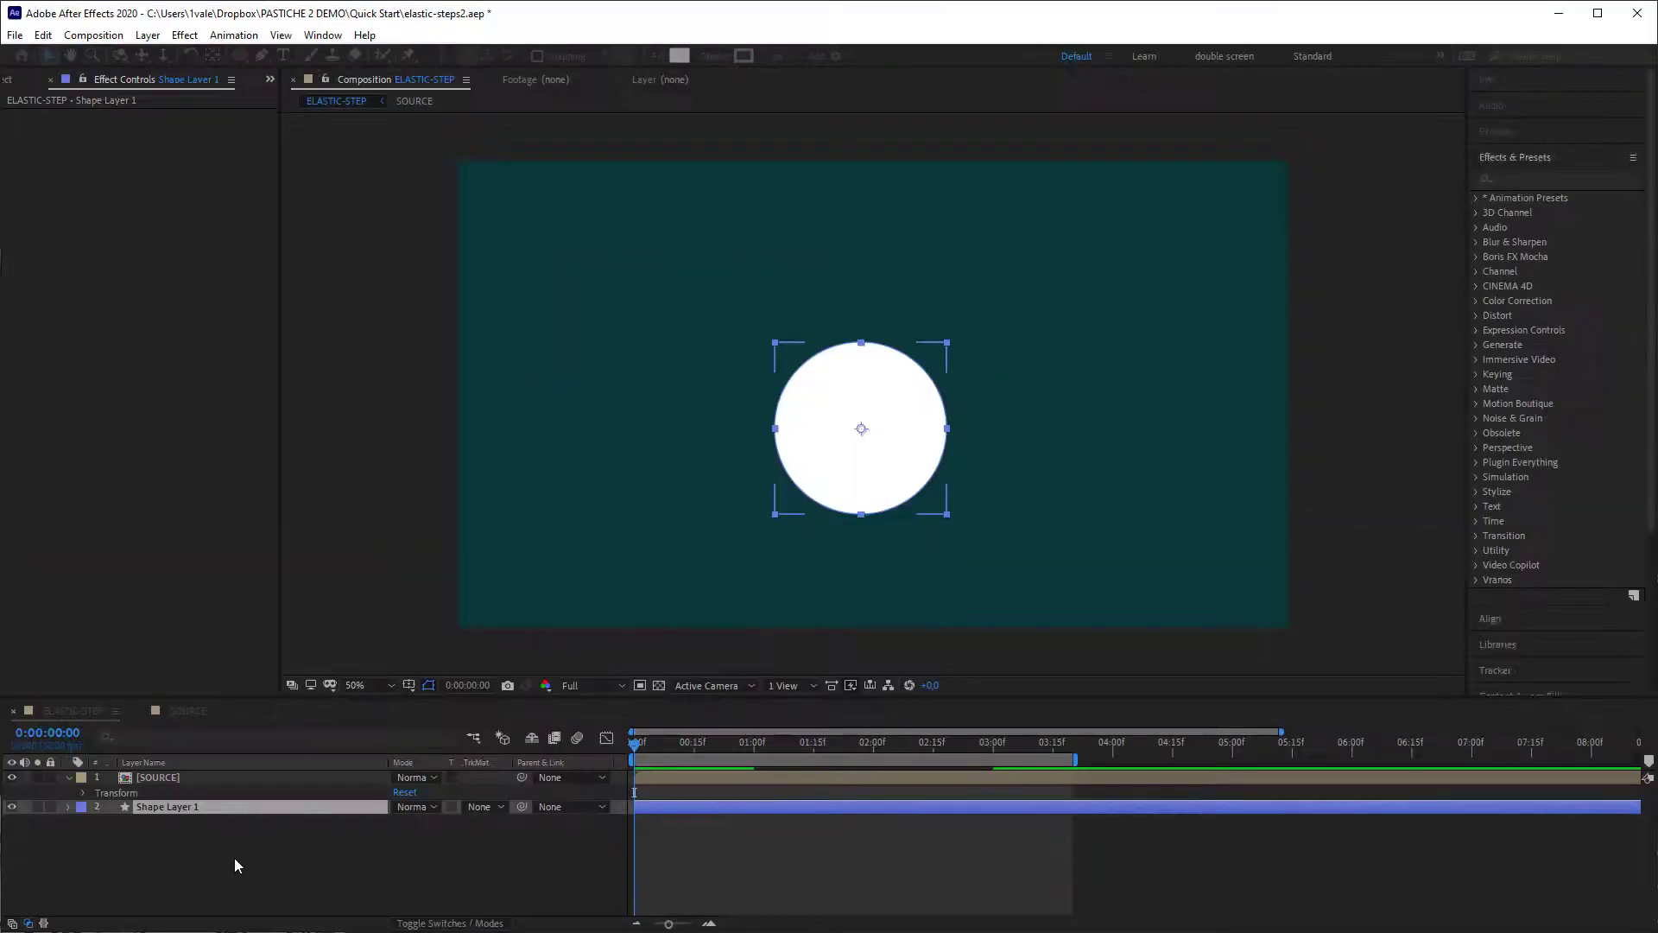
{"action": "left_click", "coordinate": [152, 776]}
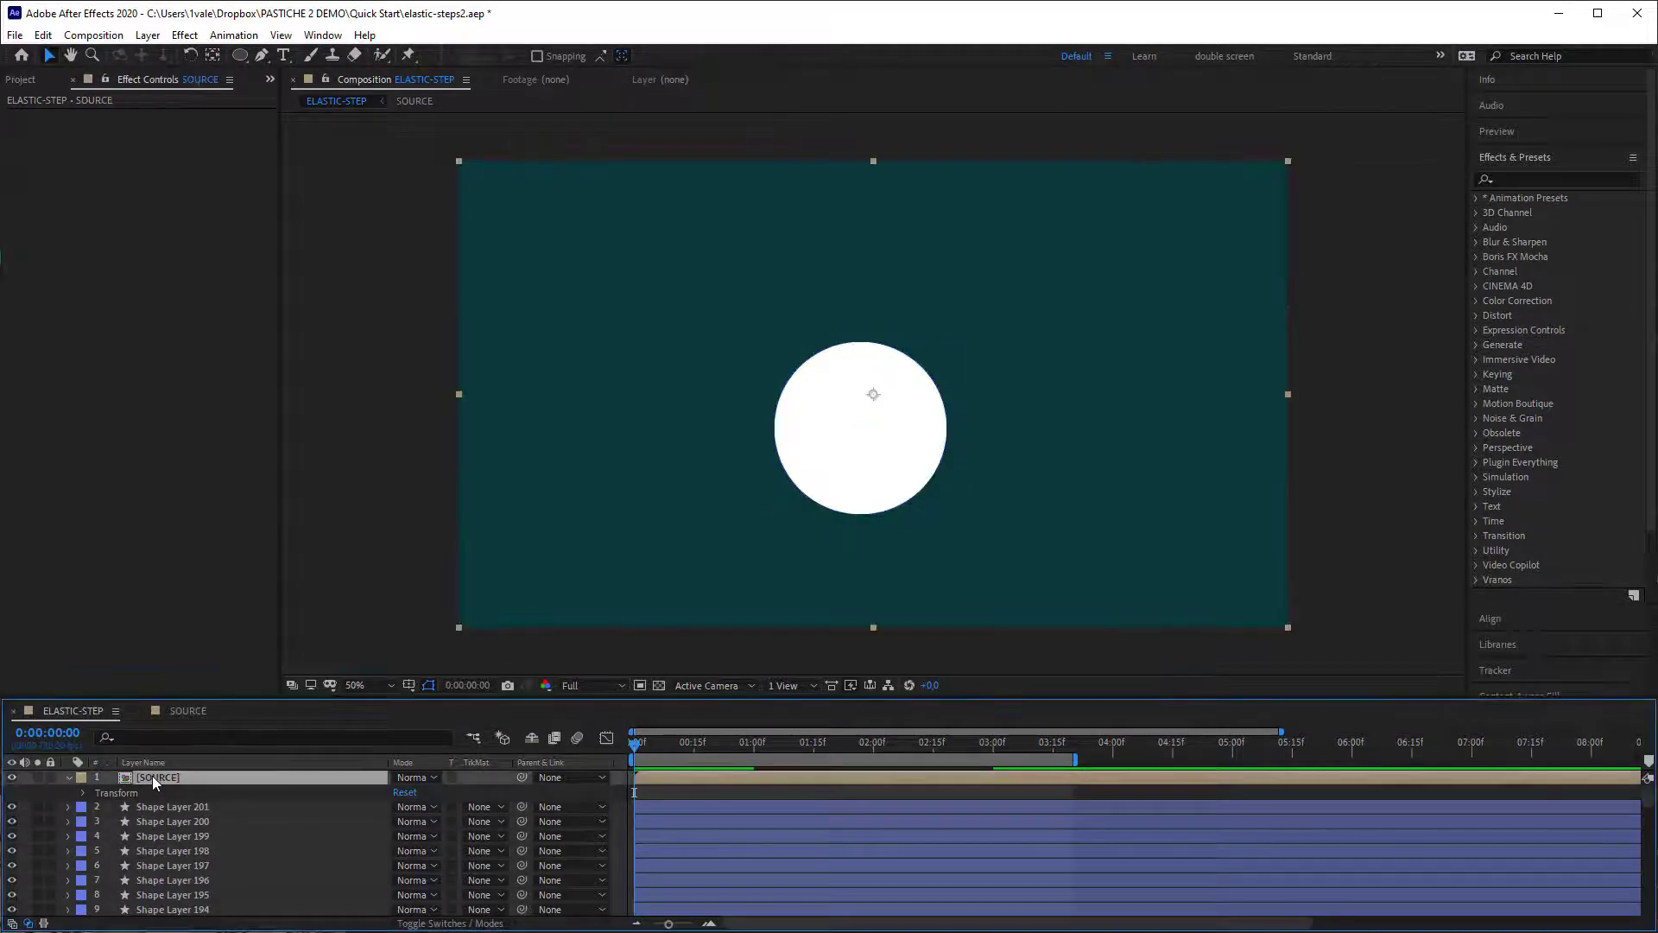
Apply Pastiche to SOURCE, create the circle arrangement at 1:00, and hide SOURCE.
{"action": "left_click", "coordinate": [1539, 178]}
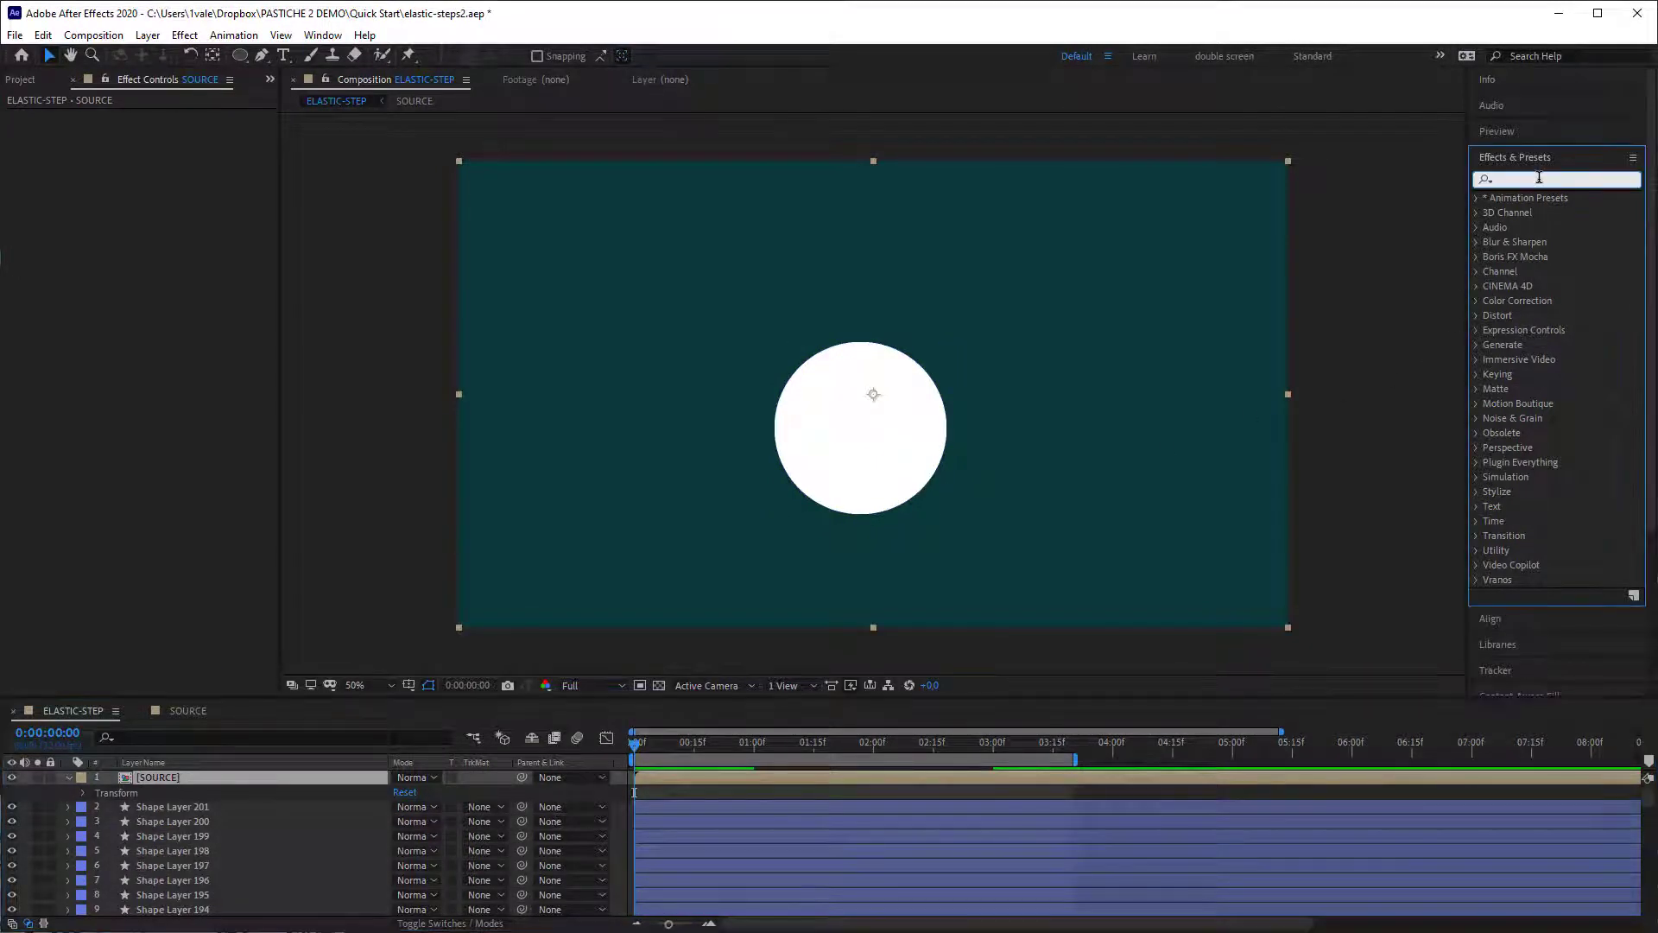
{"action": "type", "text": "pasti"}
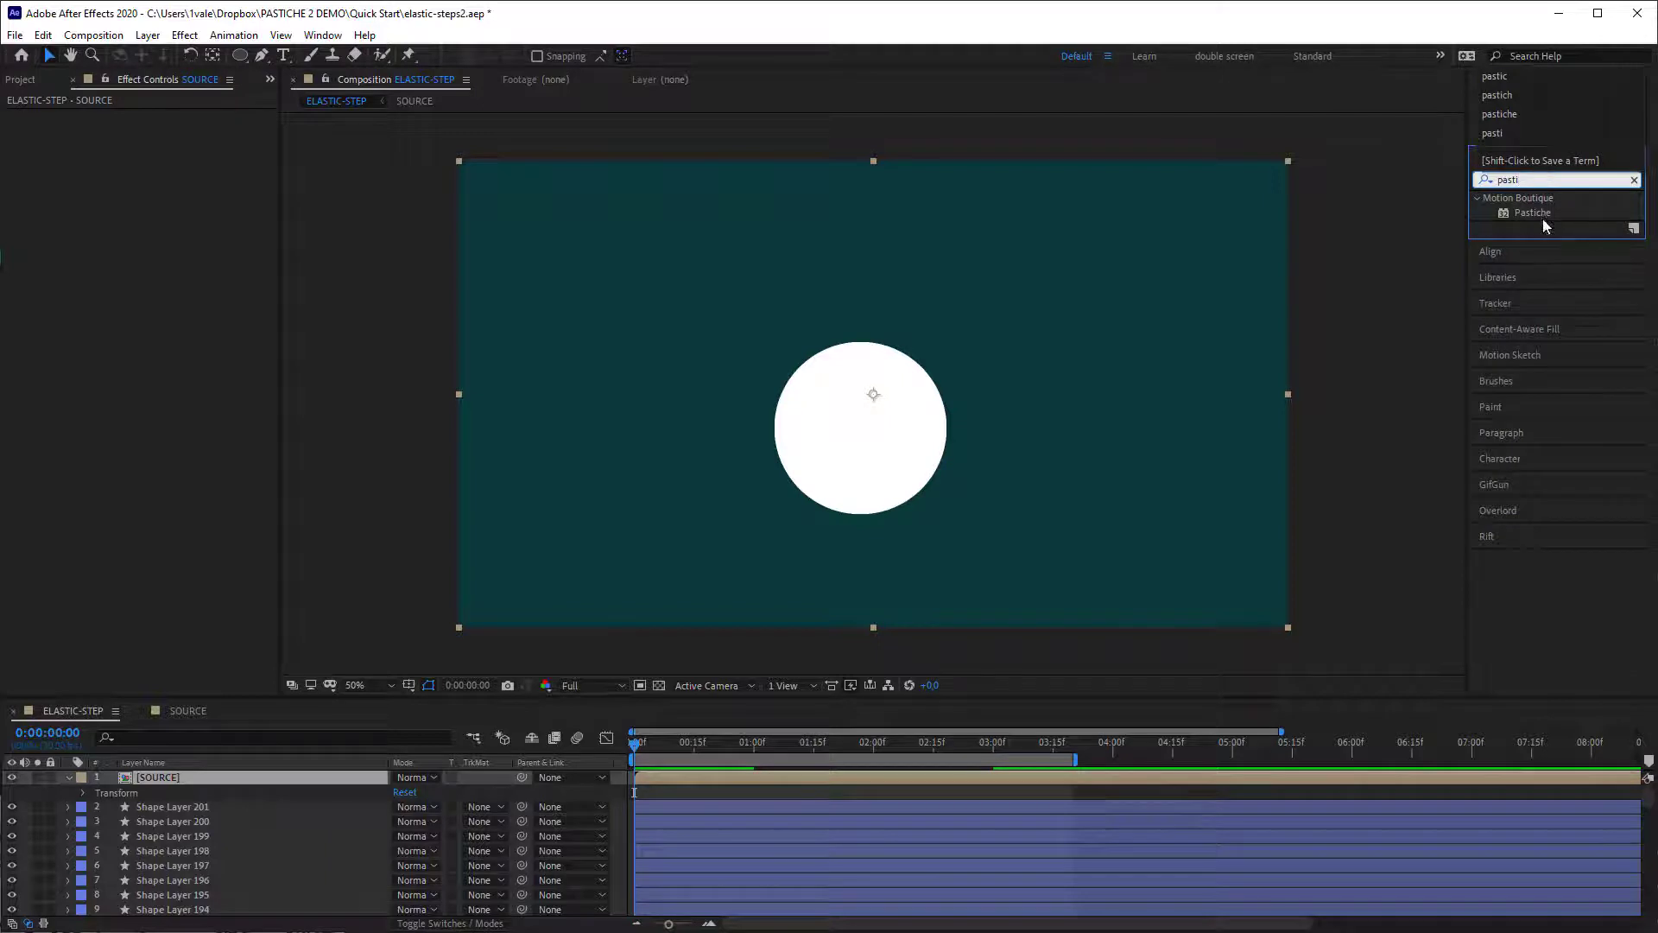
{"action": "double_click", "coordinate": [1543, 216]}
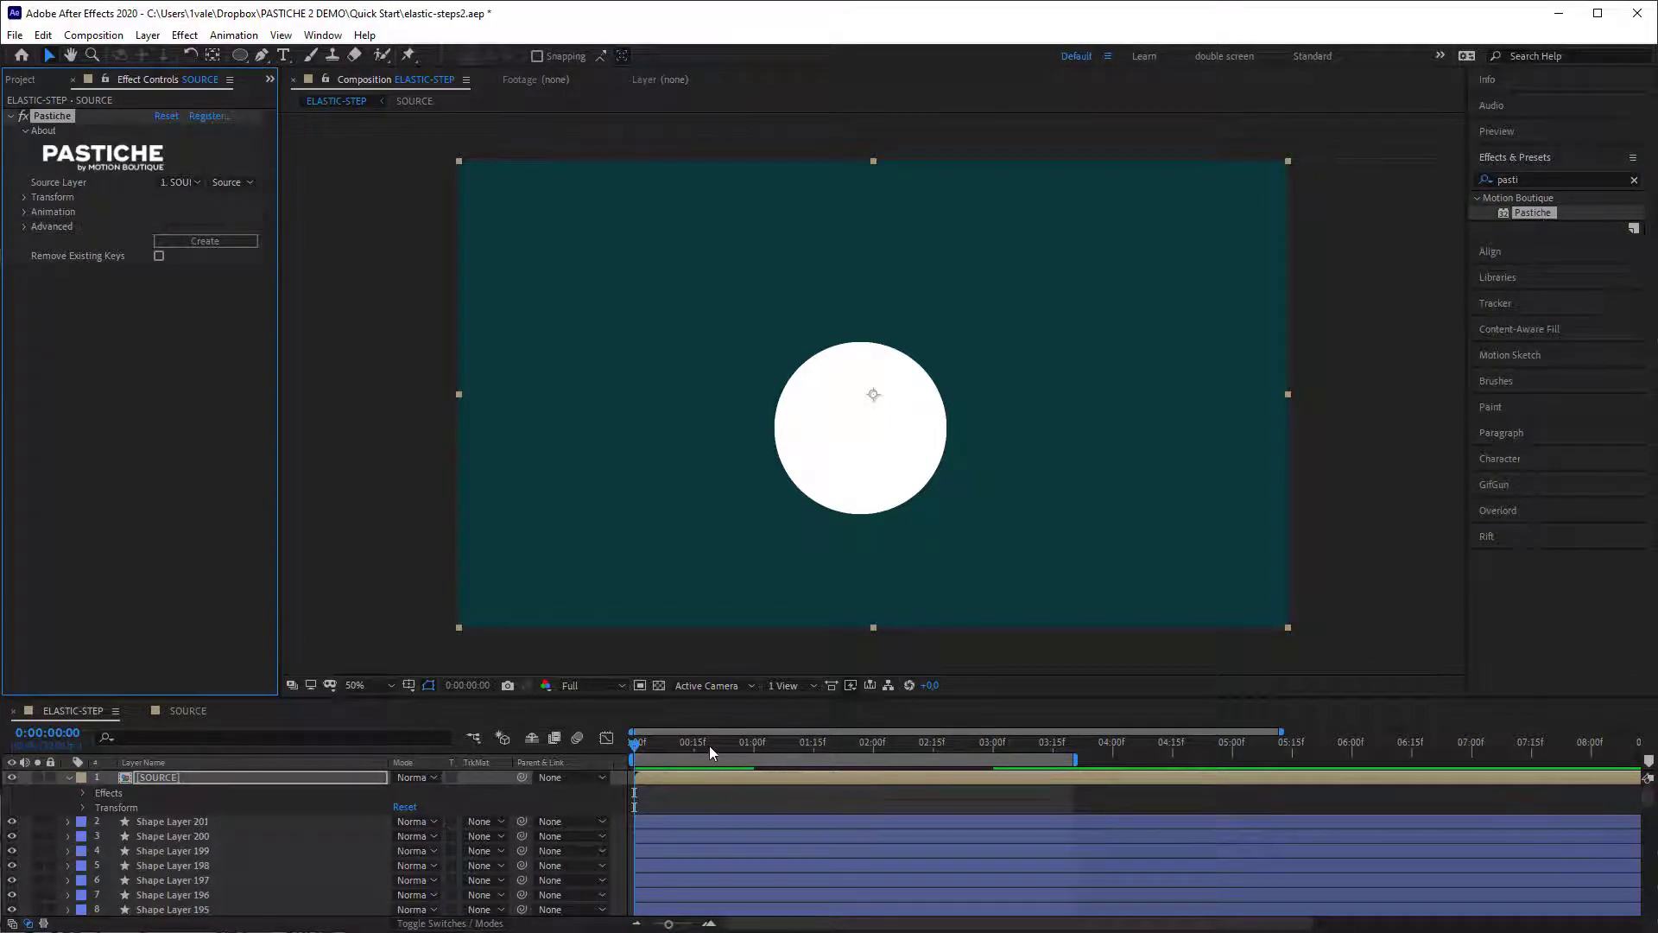
{"action": "left_click_drag", "start_coordinate": [708, 745], "coordinate": [754, 752]}
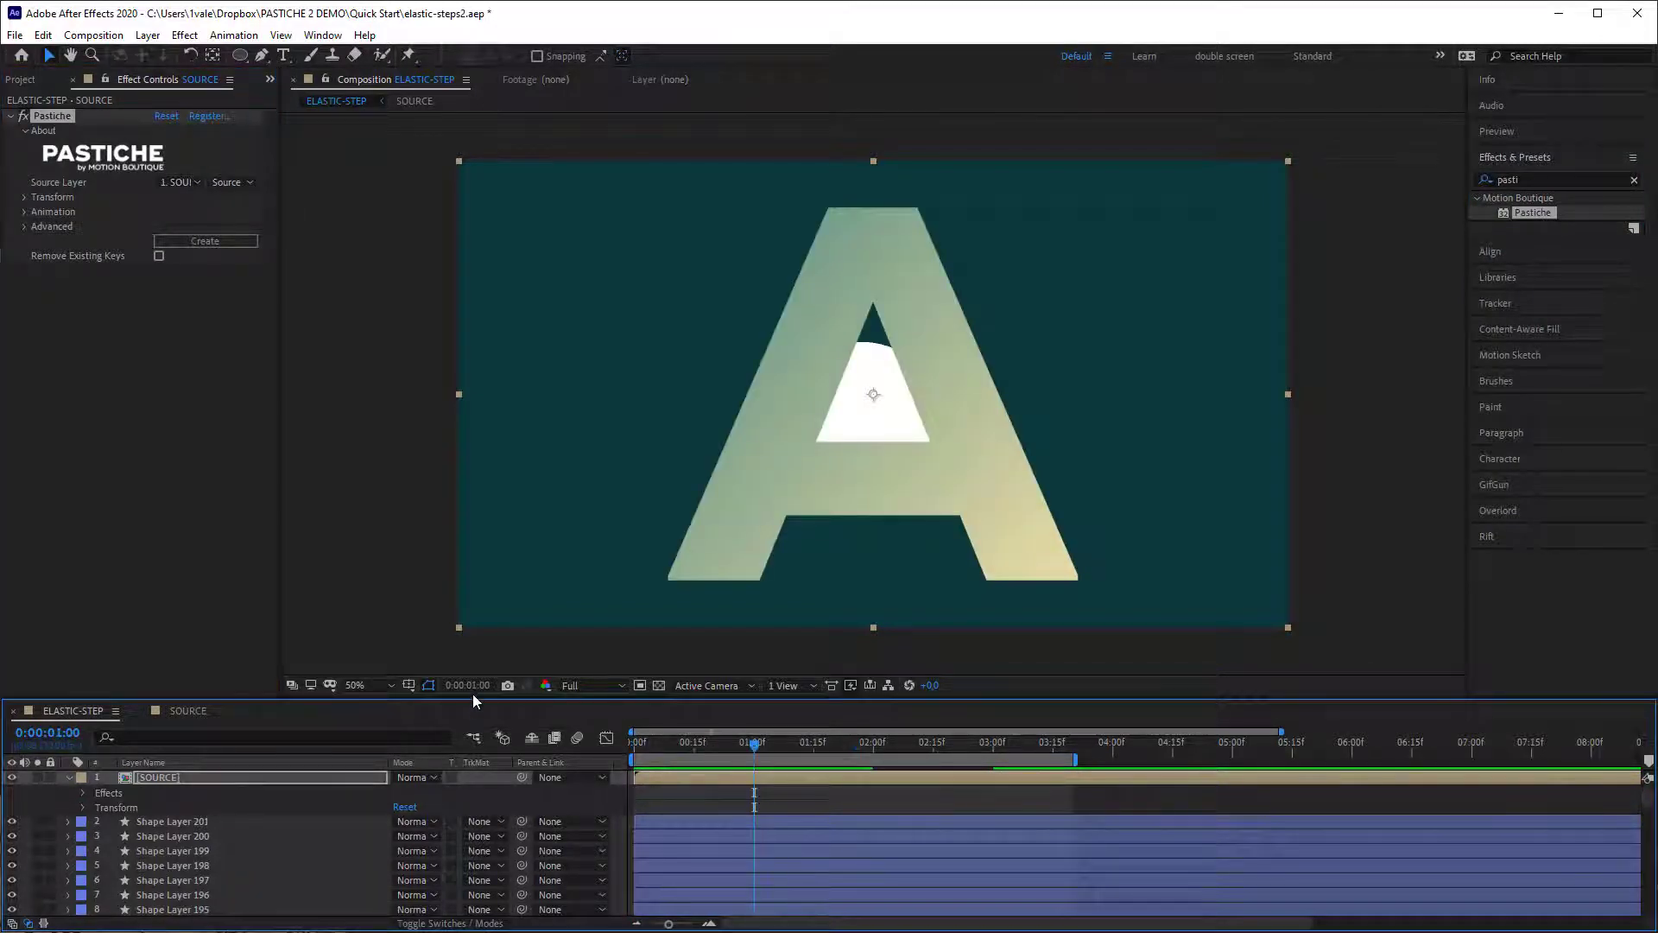
{"action": "left_click", "coordinate": [236, 241]}
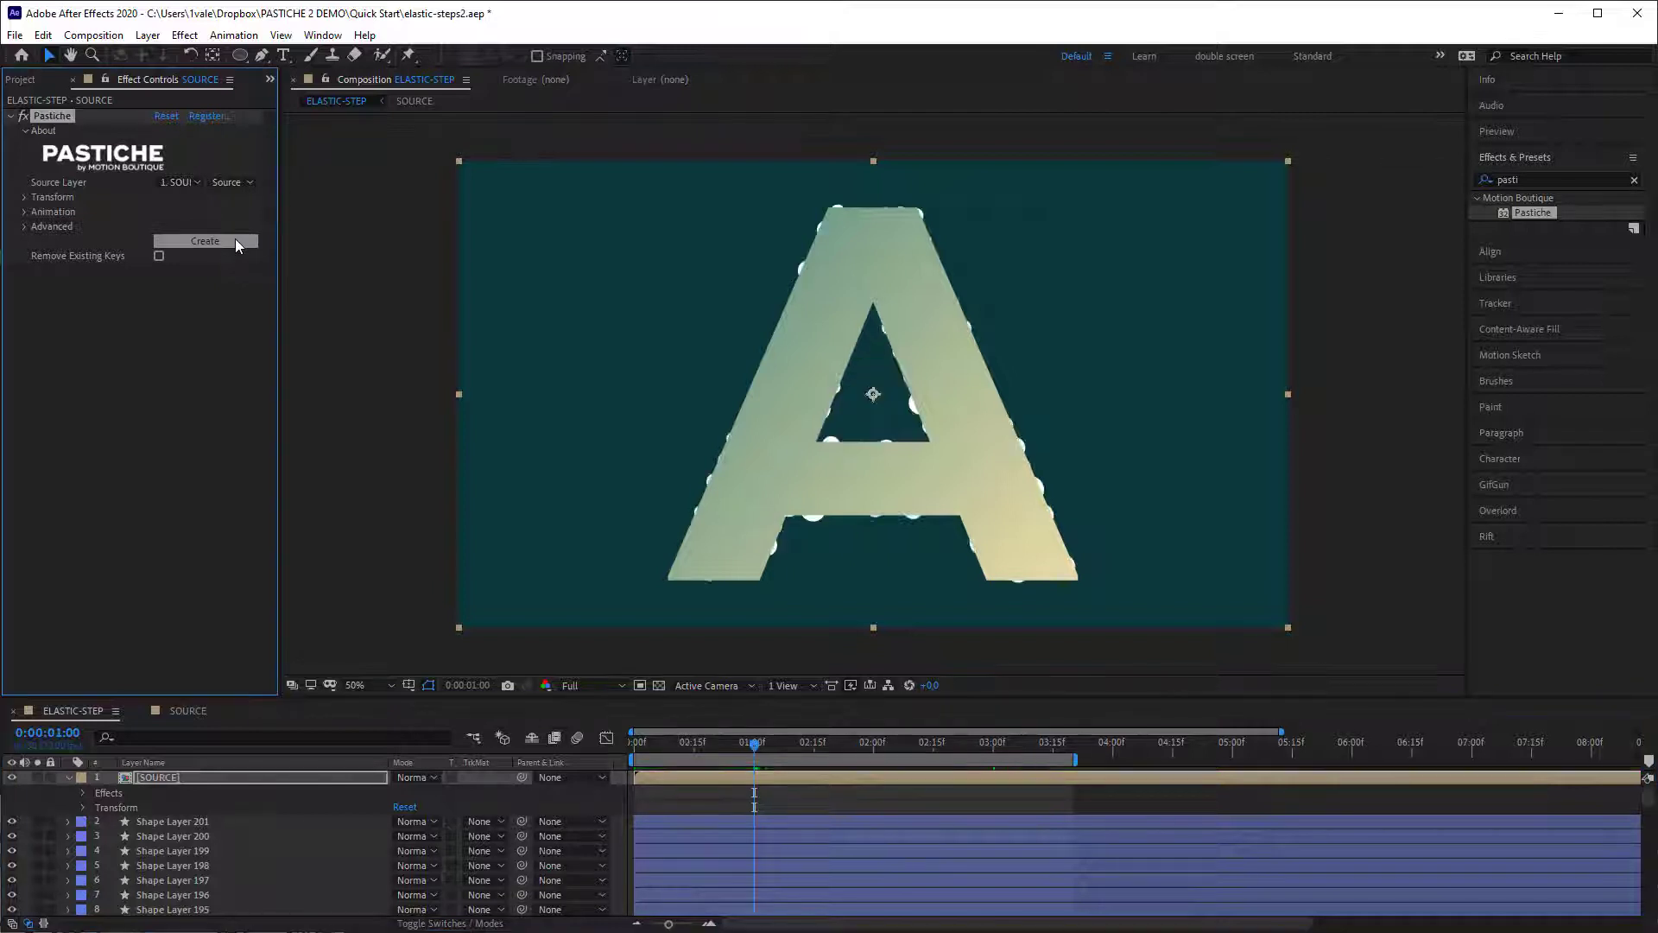
{"action": "left_click", "coordinate": [12, 777]}
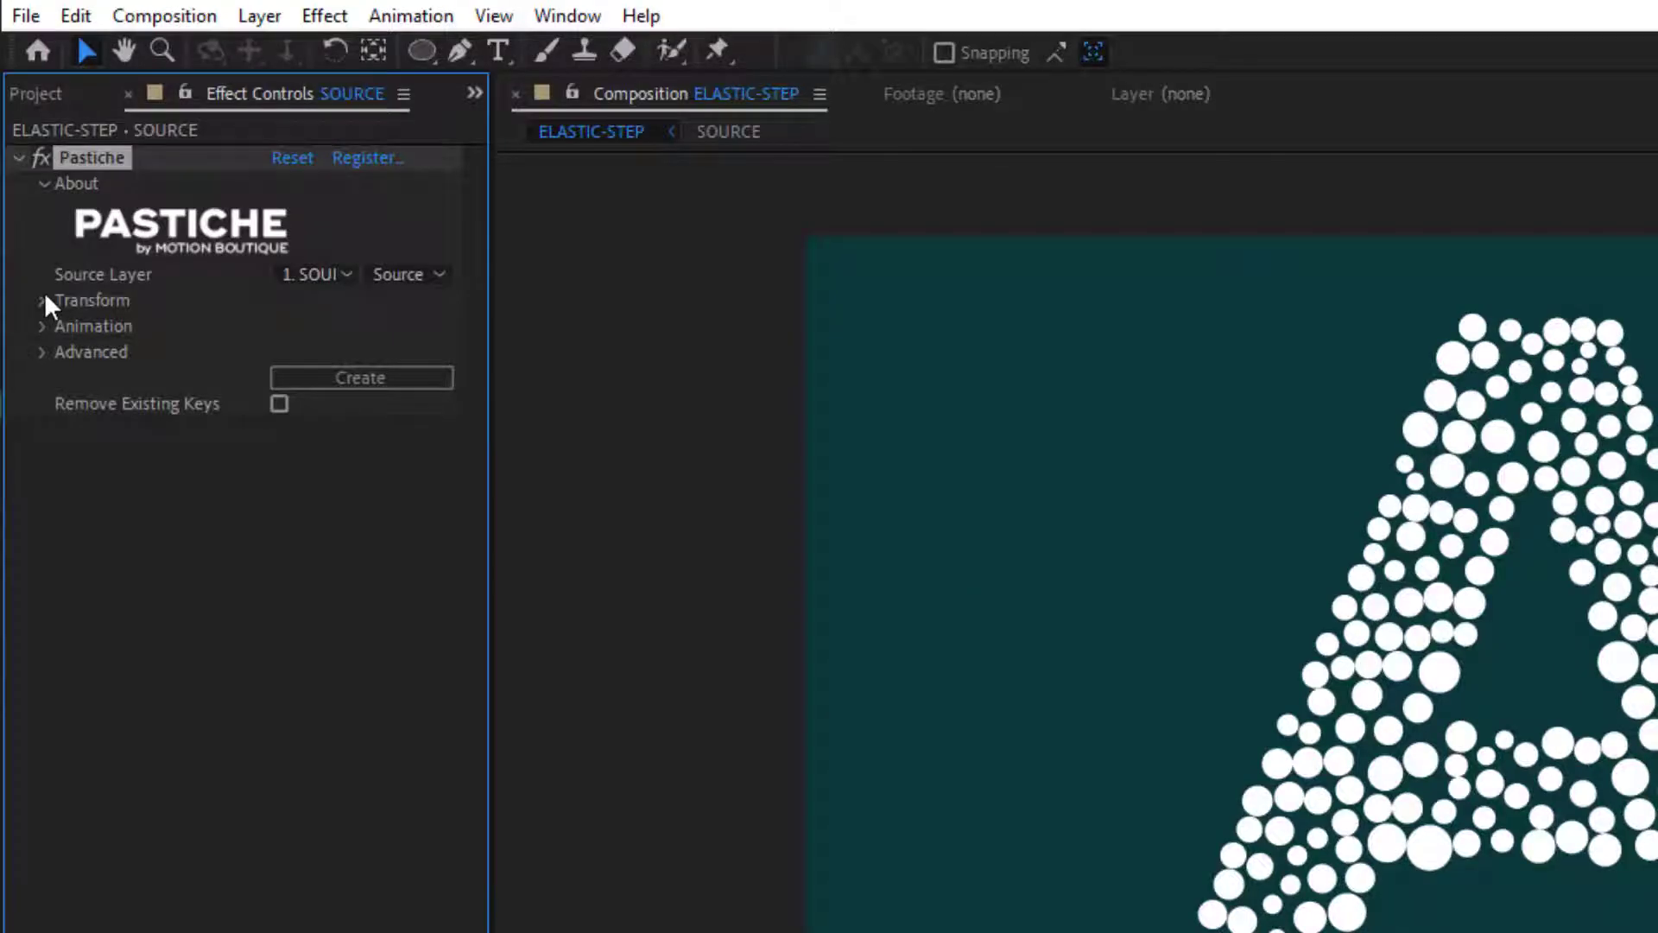
Set Pastiche's Frames to Render to Every X Frames (within work area) with a 30-frame interval.
{"action": "left_click", "coordinate": [24, 196]}
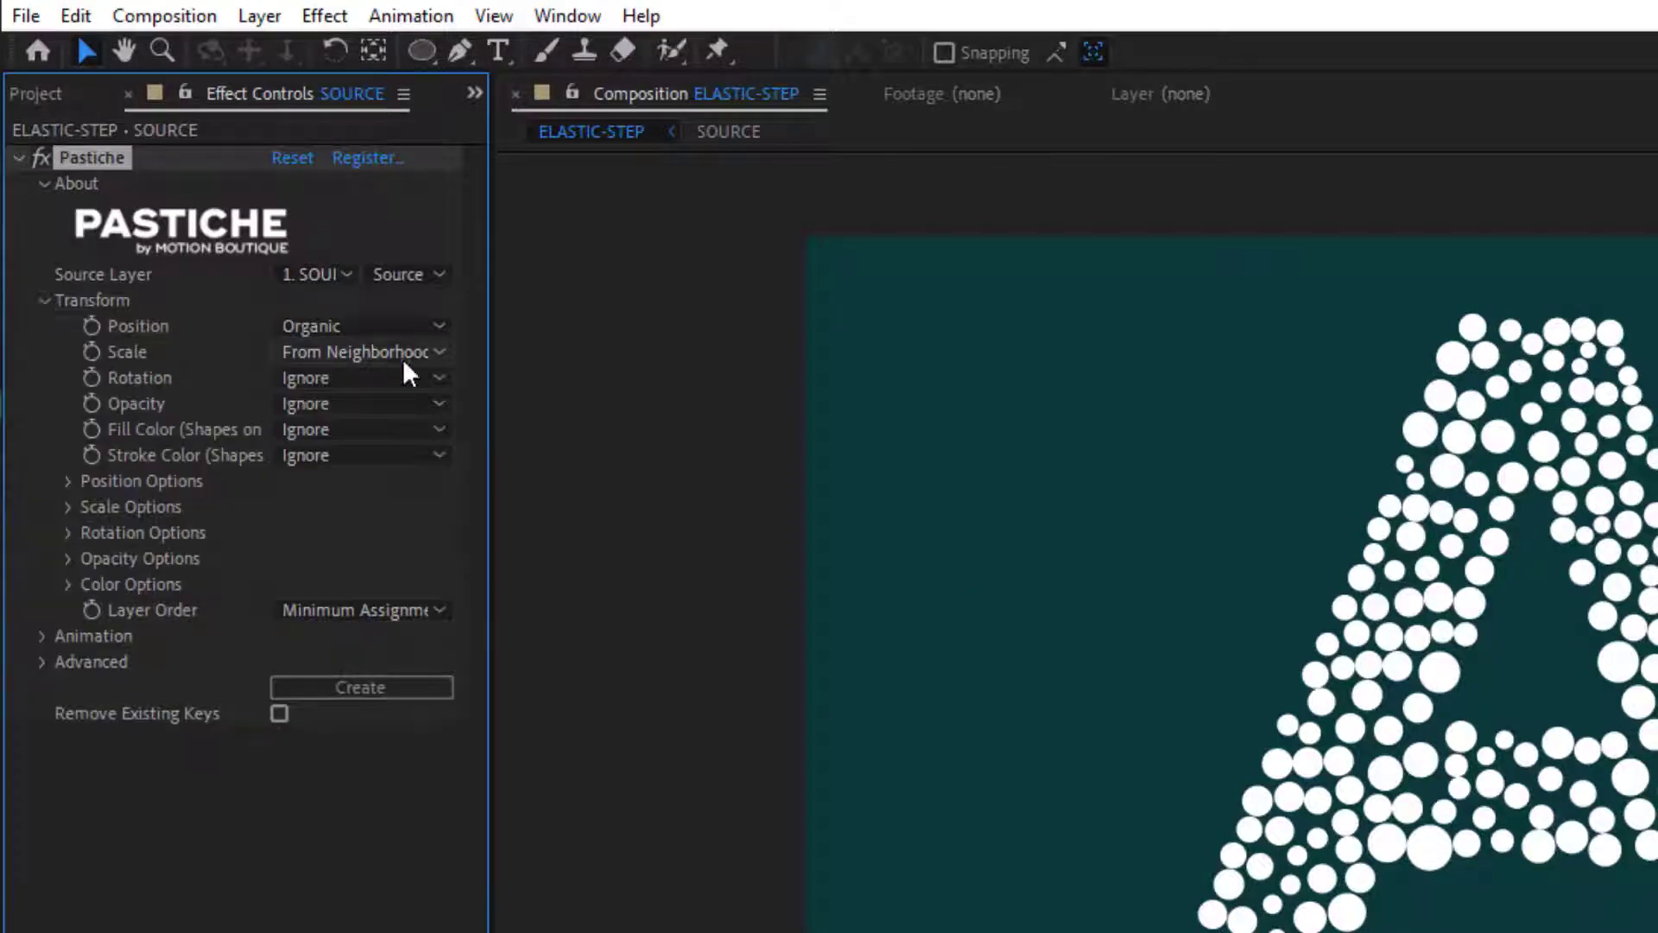
{"action": "left_click", "coordinate": [39, 635]}
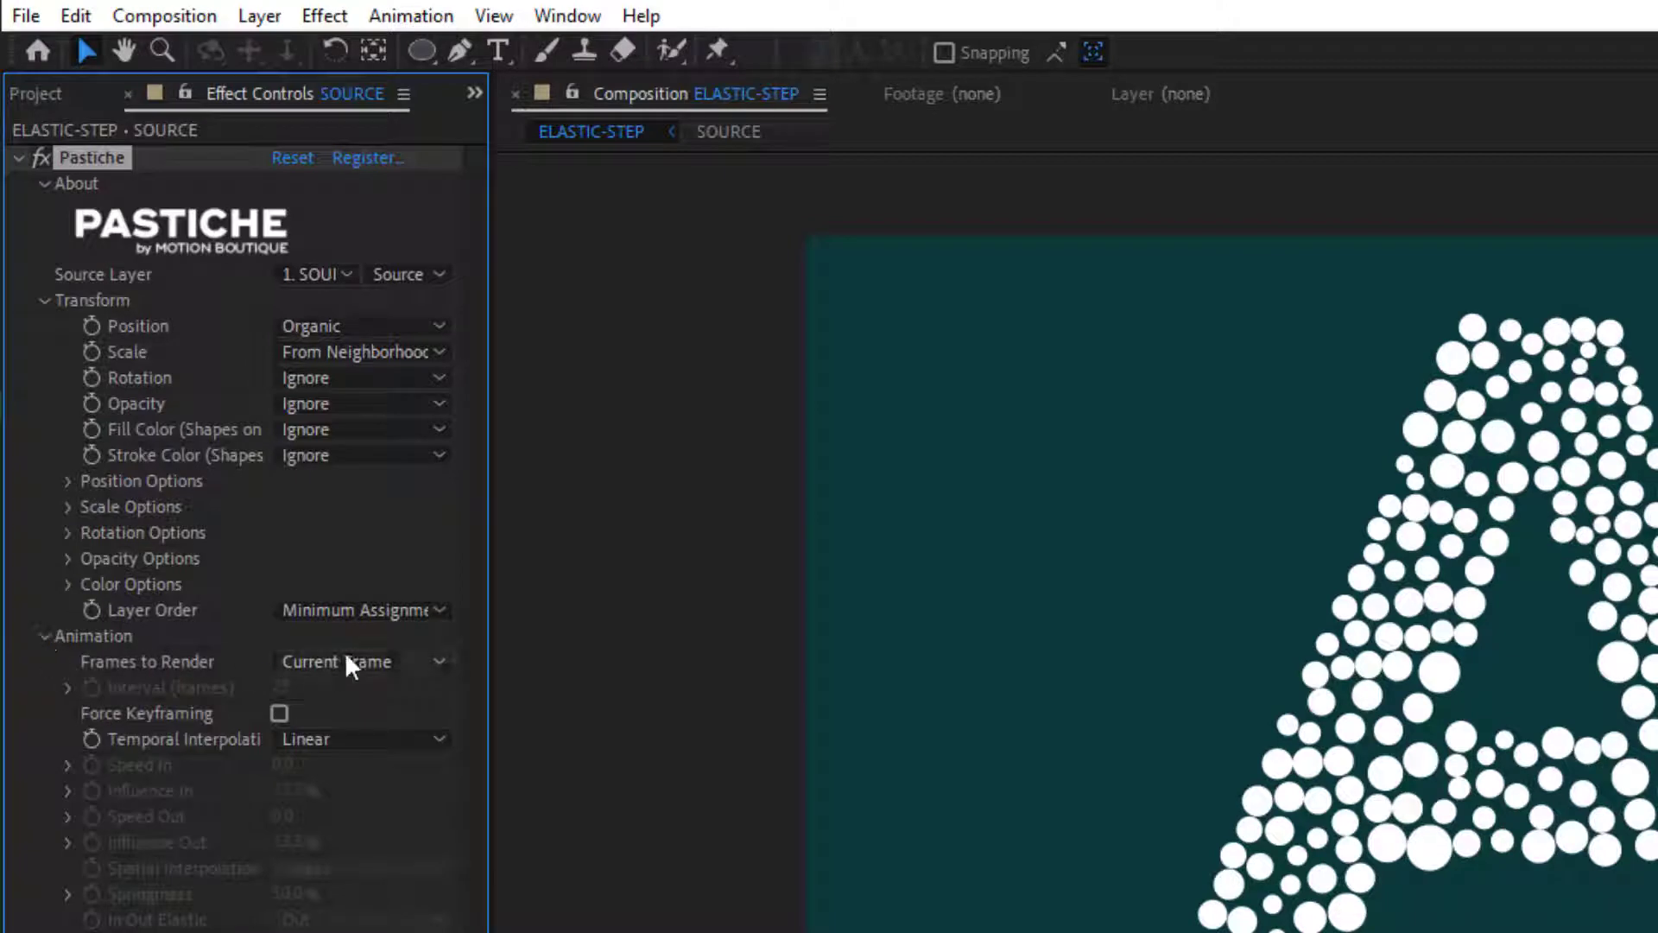
{"action": "left_click", "coordinate": [390, 660]}
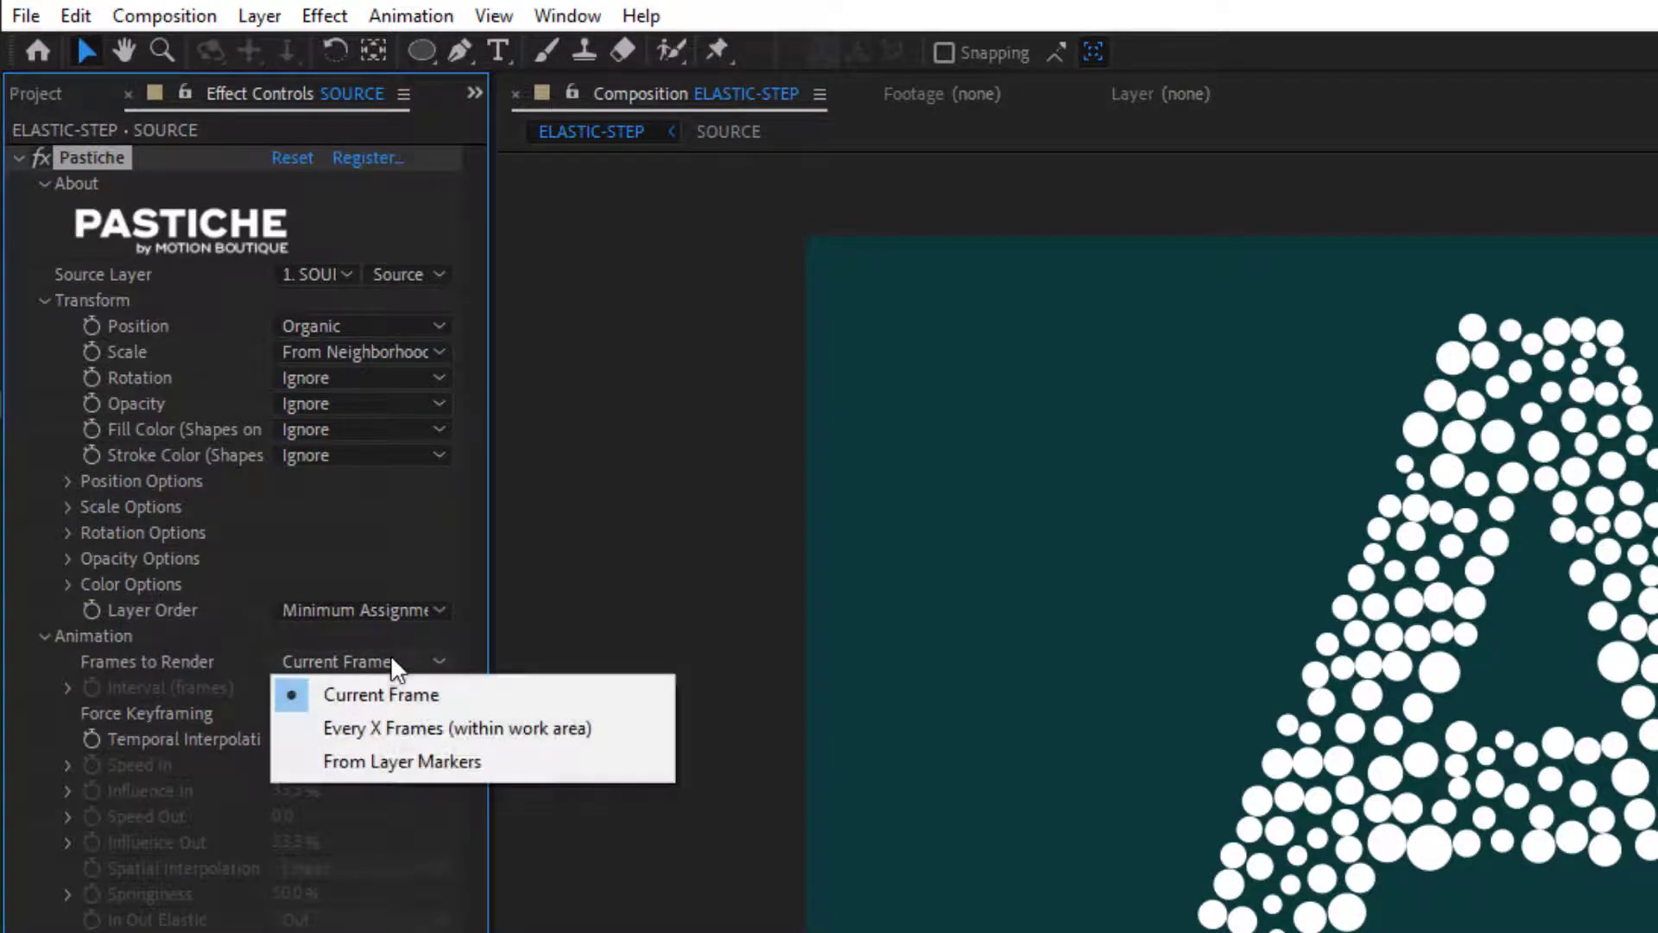
{"action": "left_click", "coordinate": [408, 730]}
{"action": "left_click", "coordinate": [282, 687]}
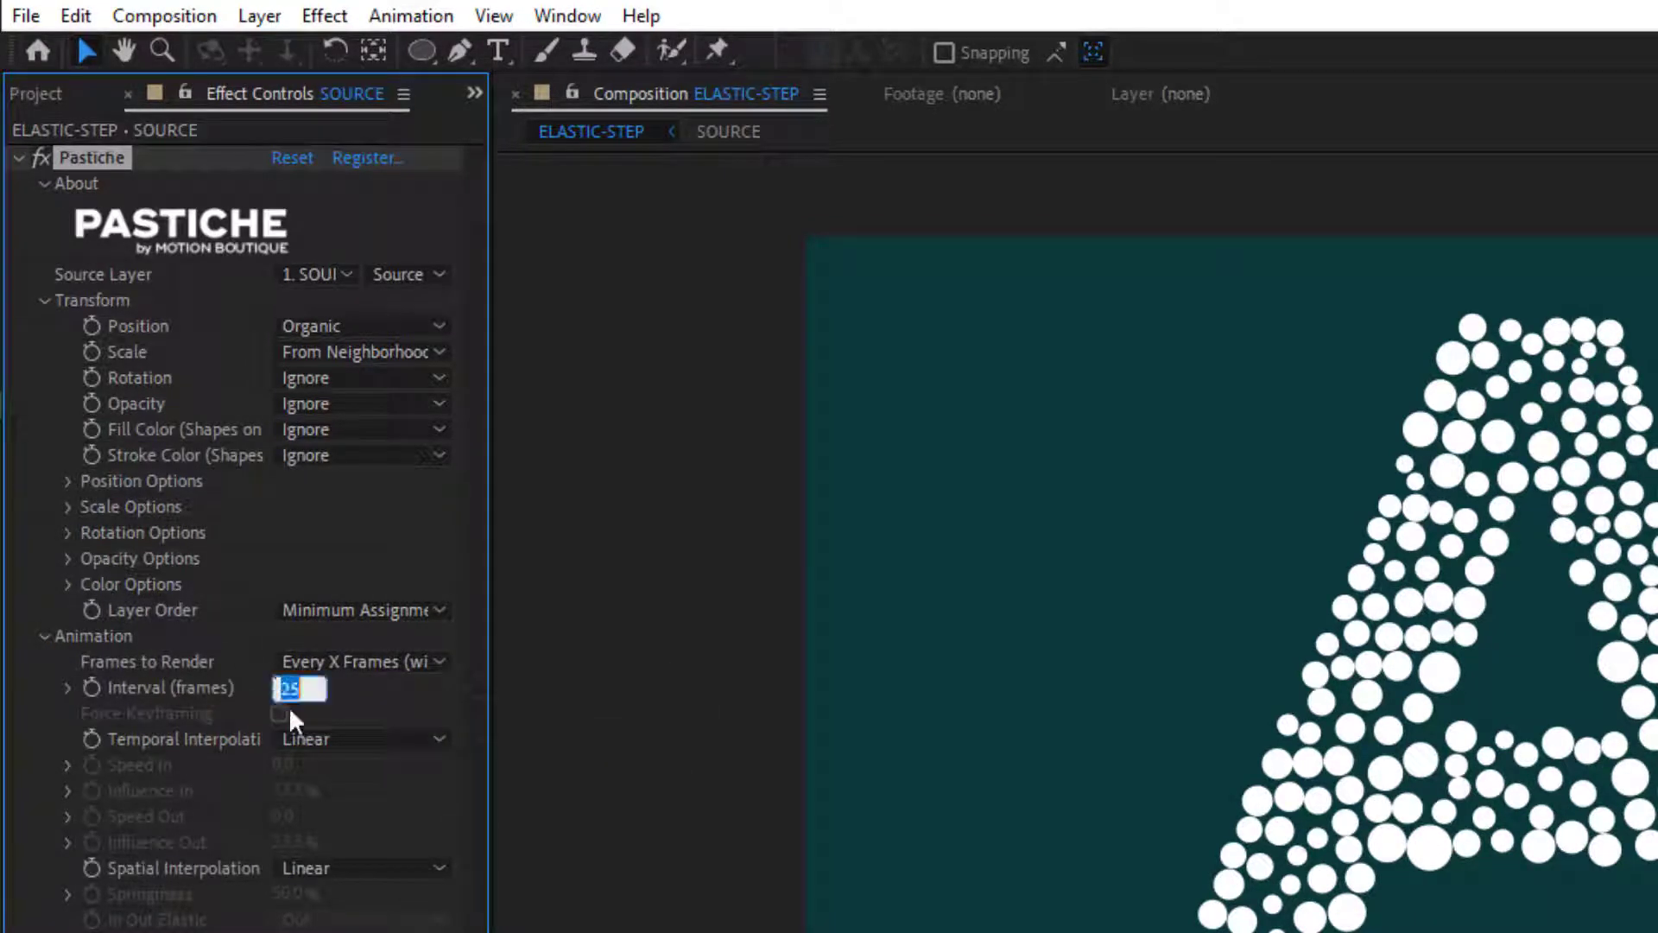
{"action": "type", "text": "10"}
{"action": "key", "text": "Return"}
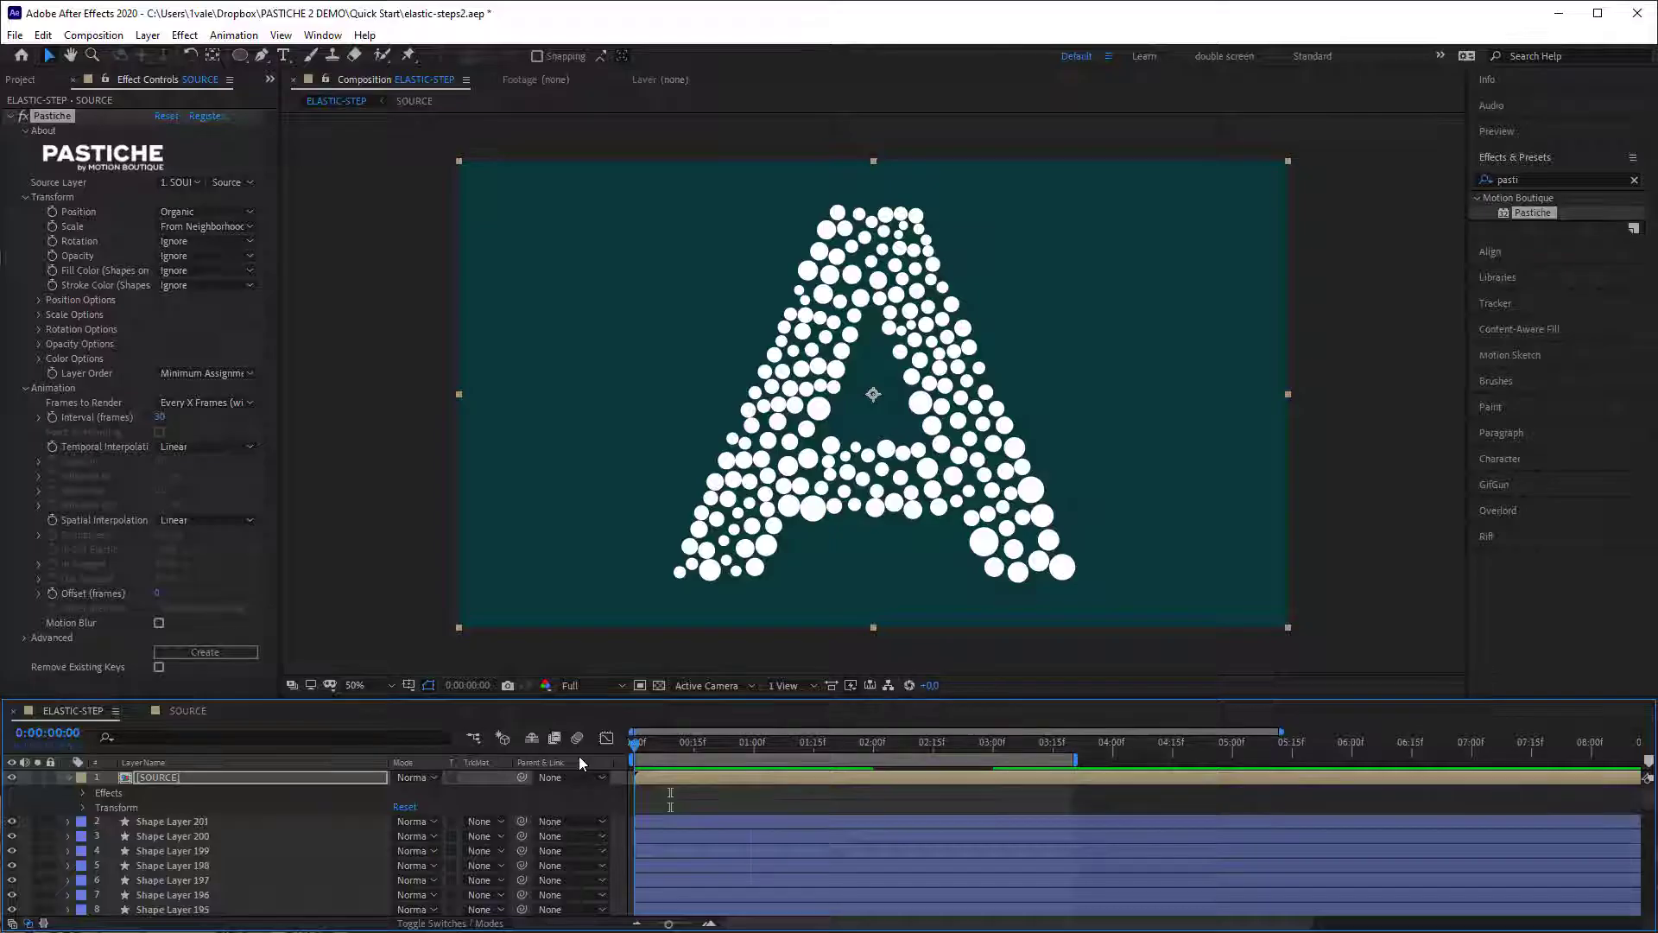
{"action": "left_click", "coordinate": [1657, 551]}
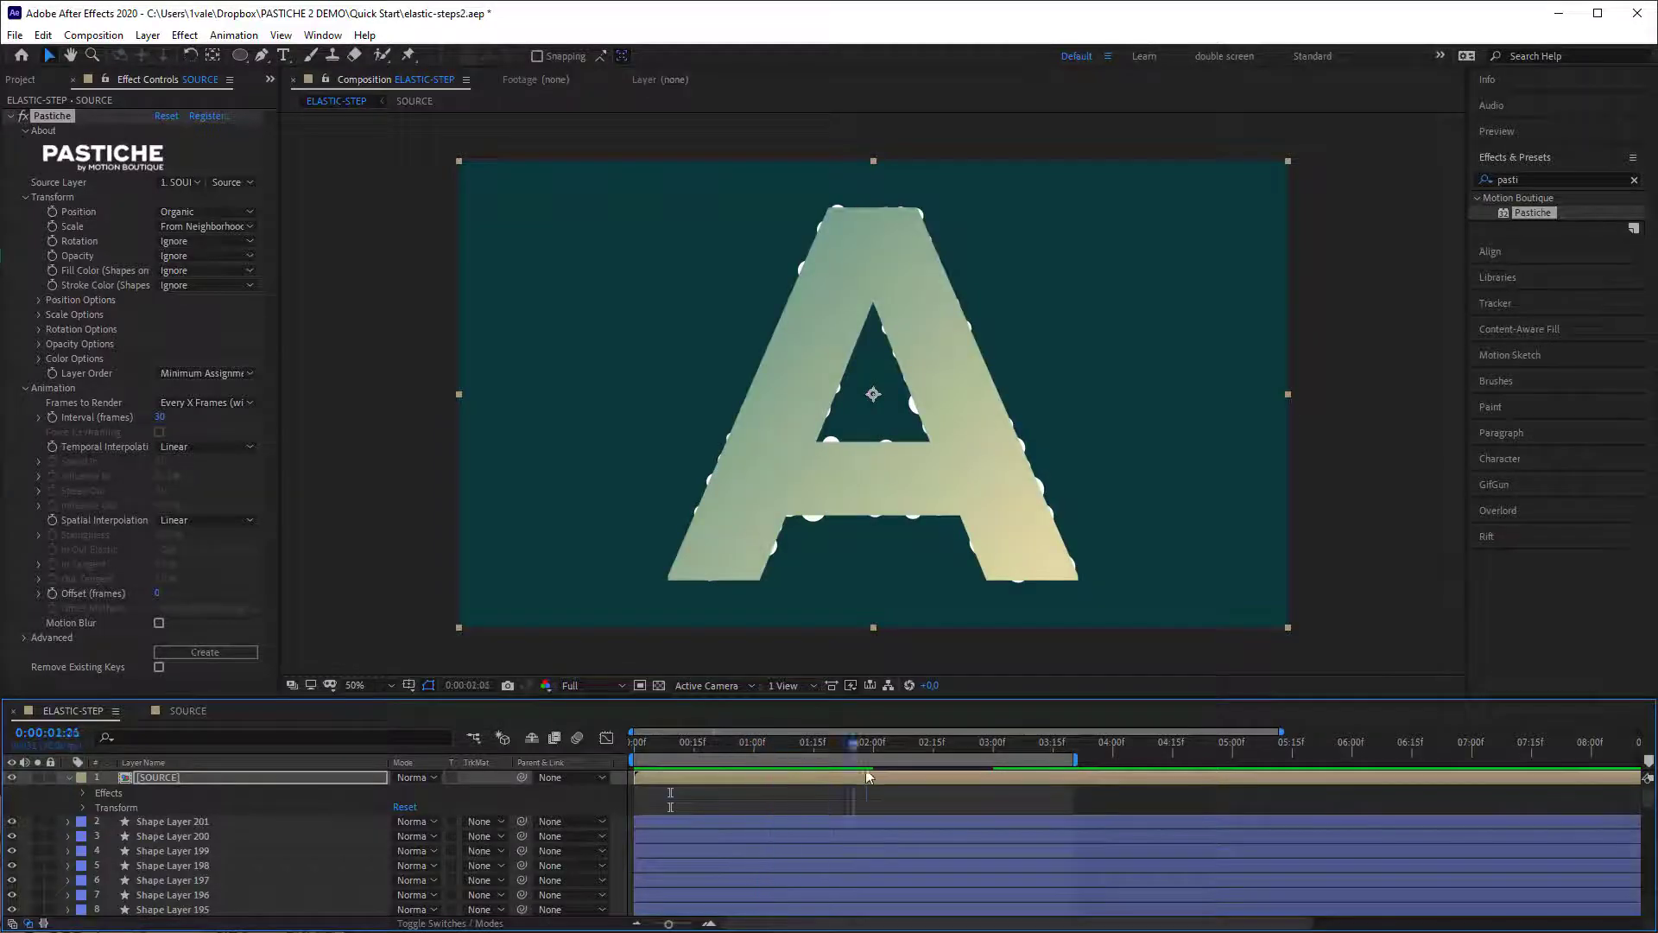
{"action": "left_click_drag", "start_coordinate": [868, 776], "coordinate": [998, 777]}
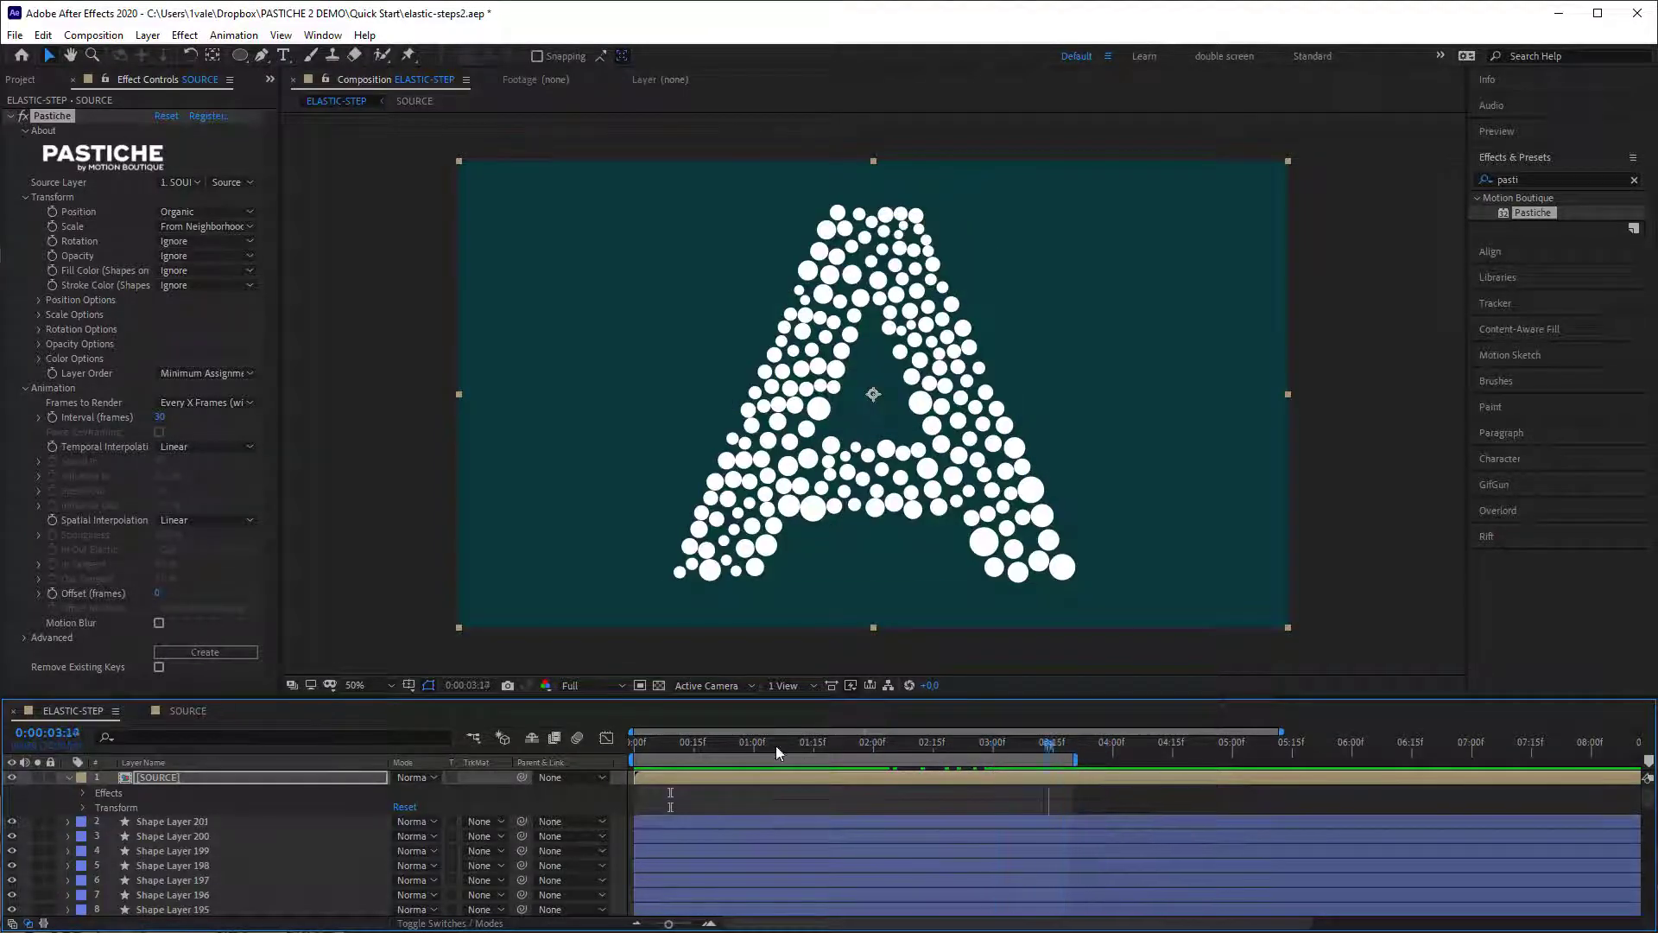
{"action": "key", "text": "Home"}
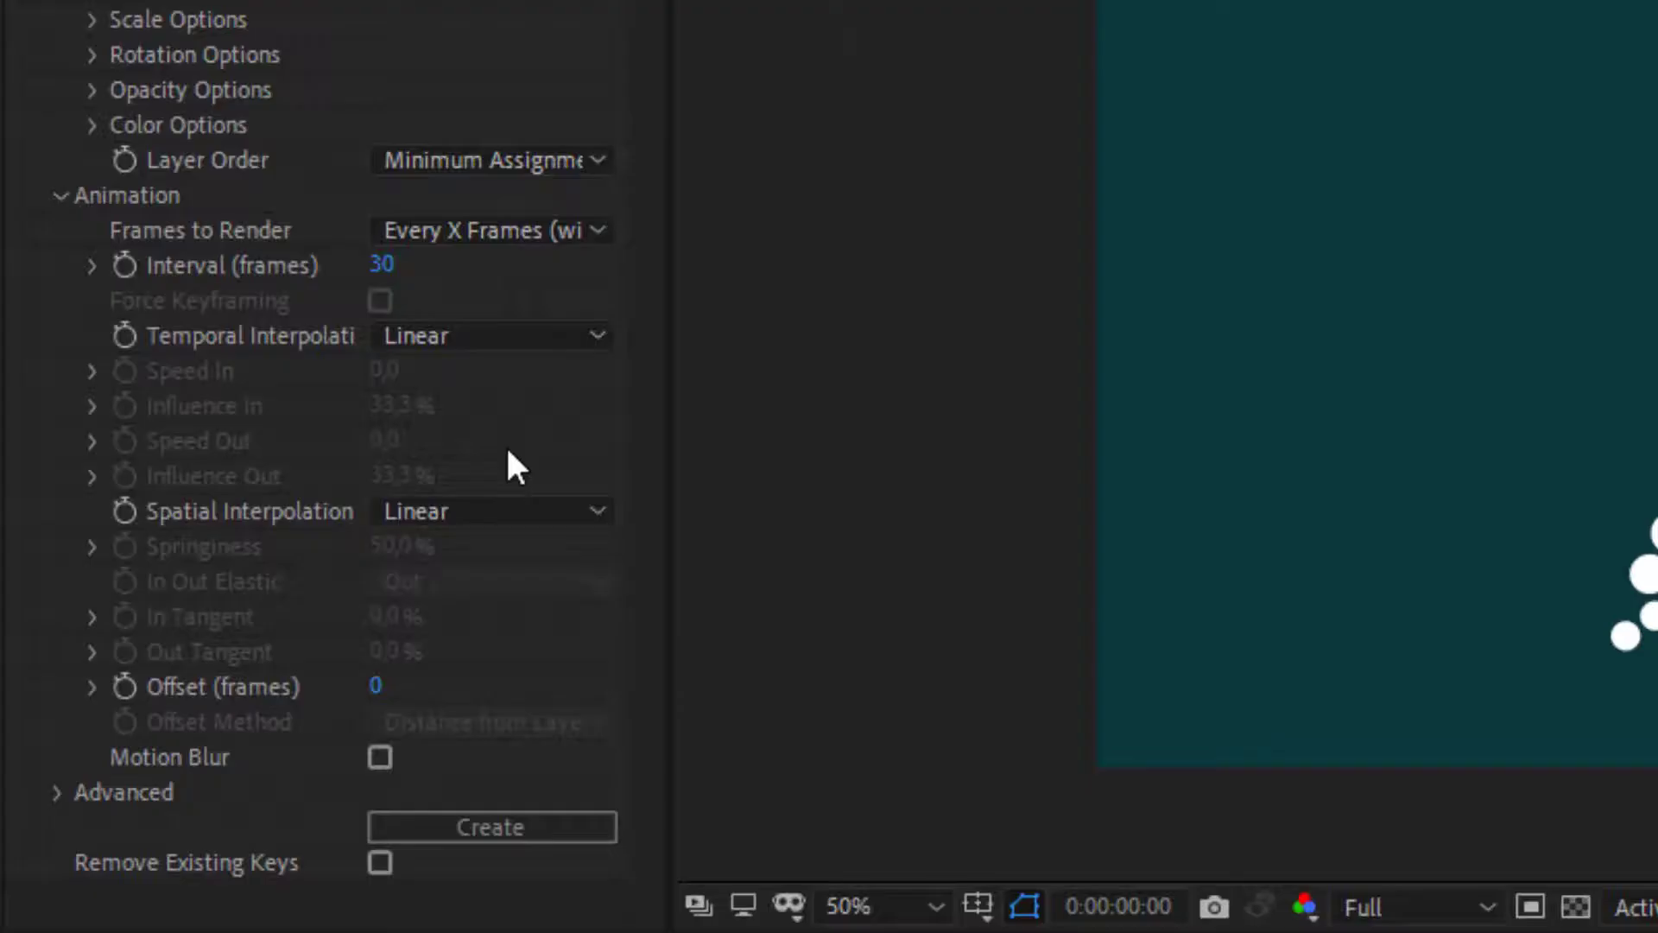
Set Pastiche's Temporal Interpolation to Ease In and Out and rebuild the animation.
{"action": "left_click", "coordinate": [212, 448]}
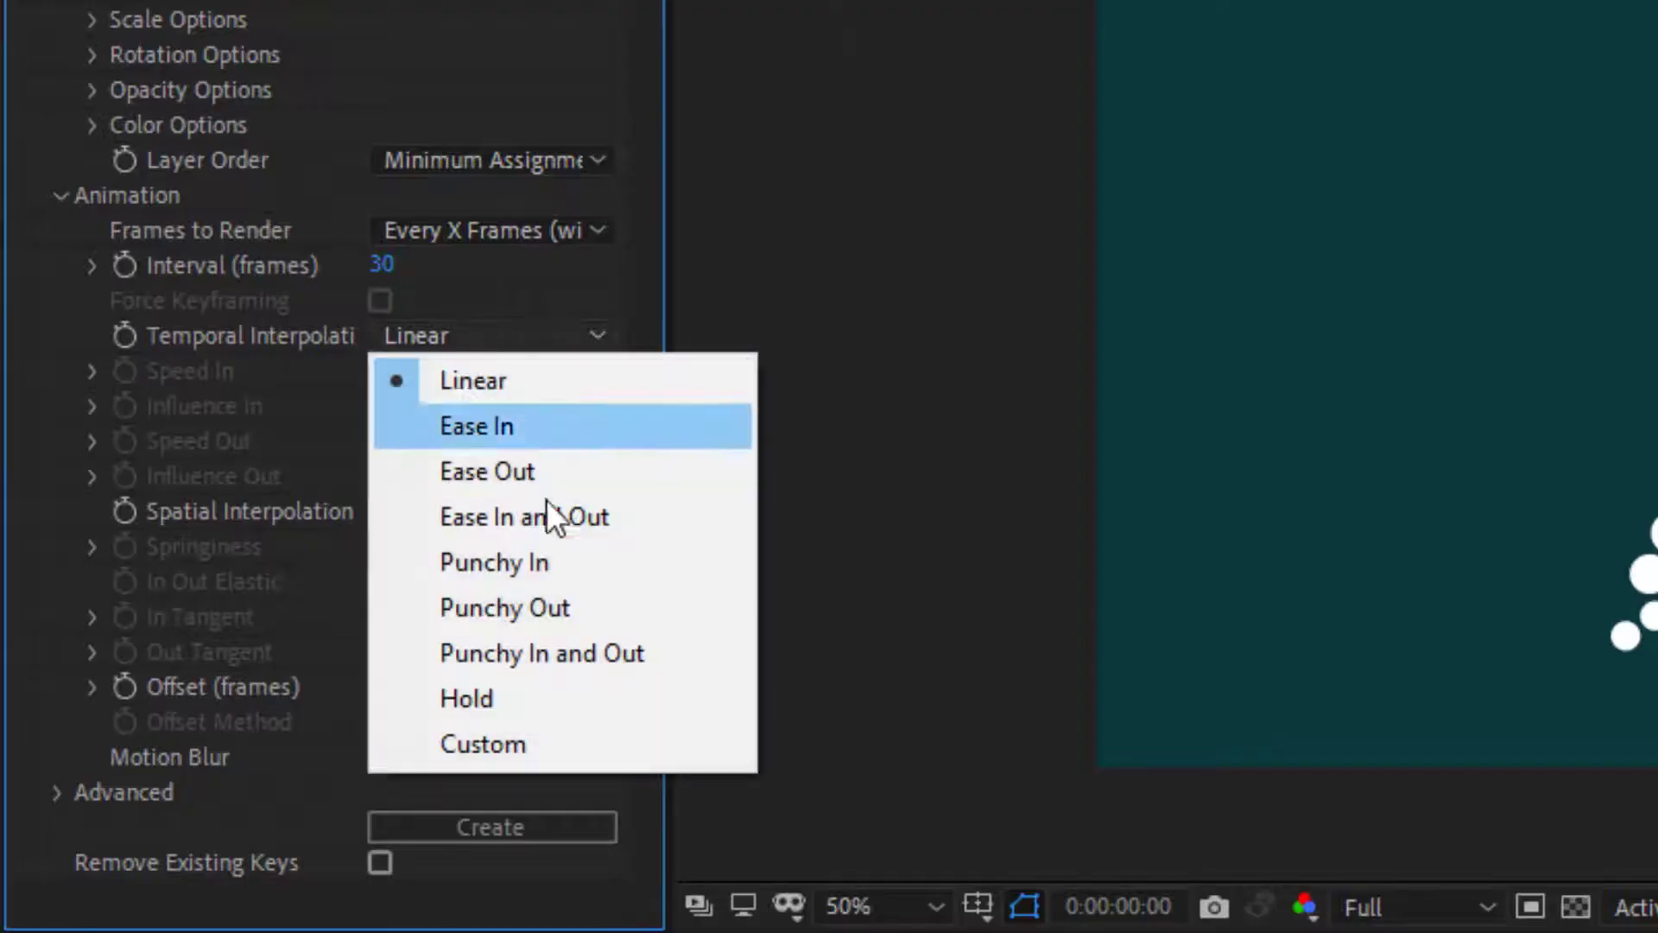
{"action": "left_click", "coordinate": [233, 525]}
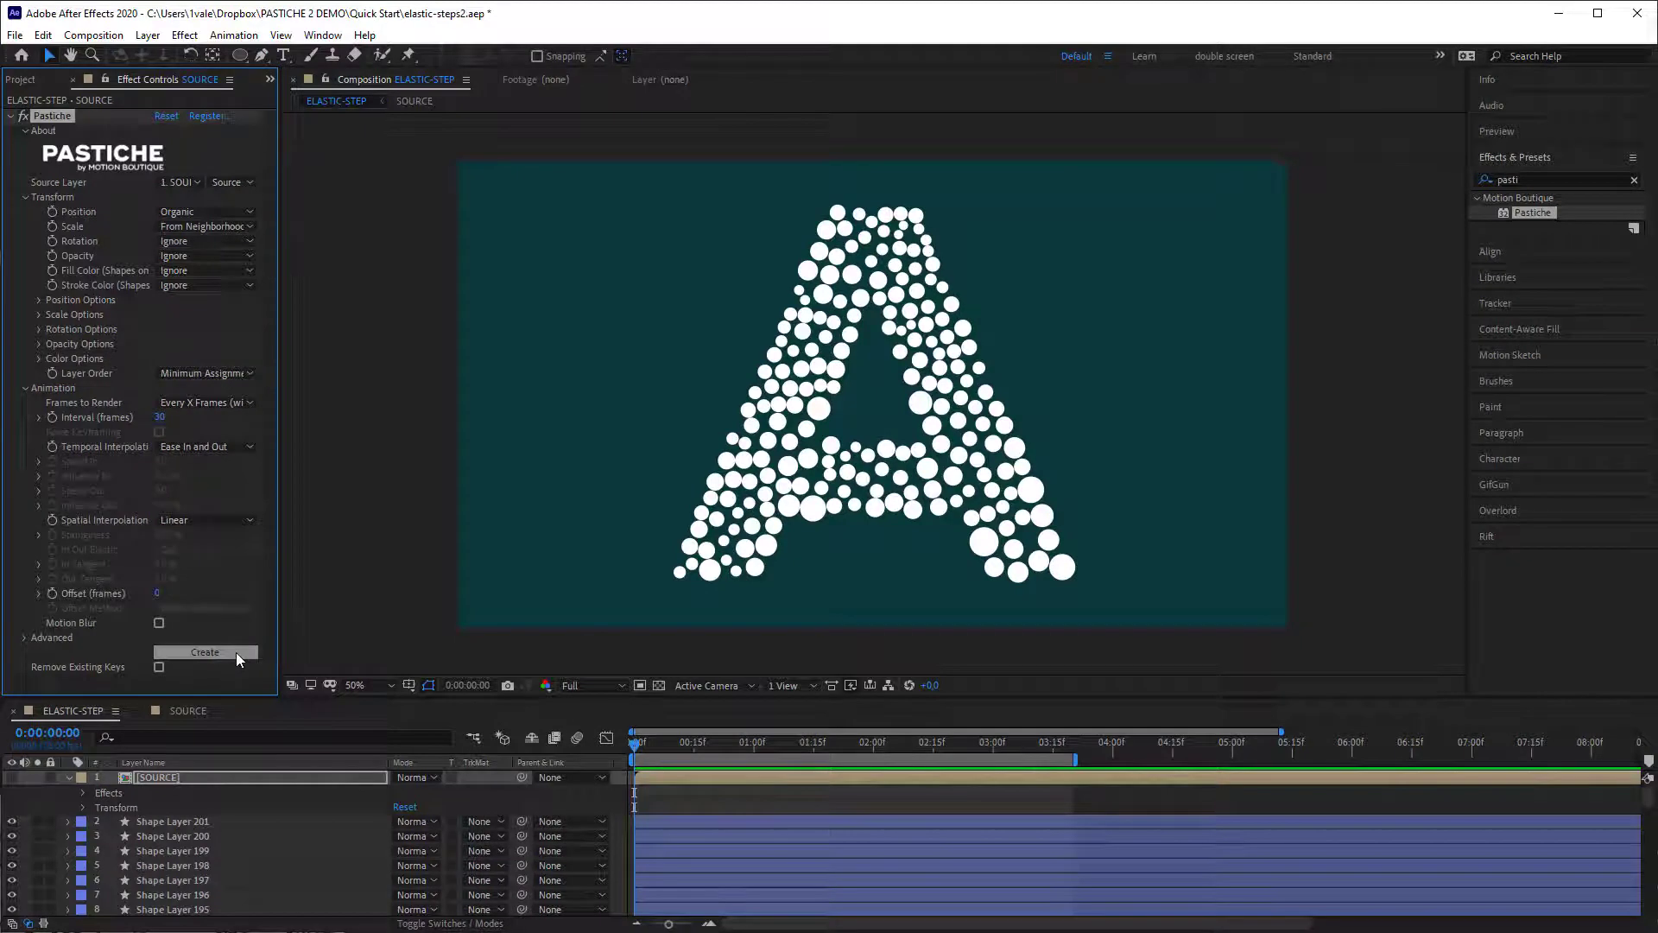
{"action": "left_click", "coordinate": [236, 651]}
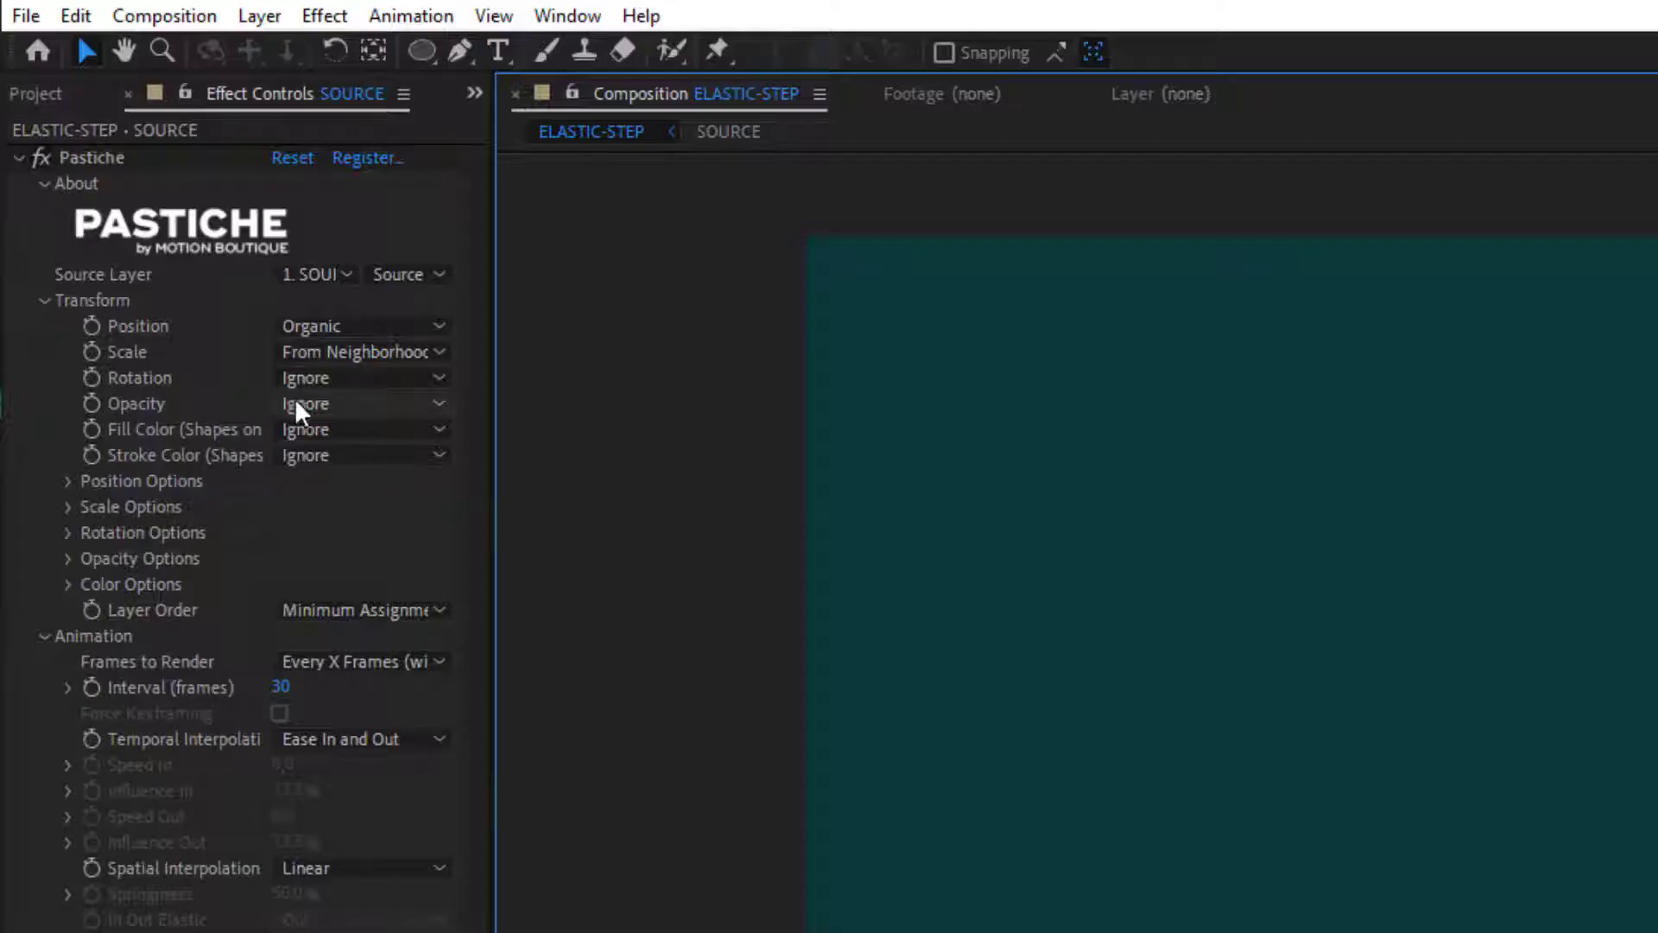
{"action": "left_click", "coordinate": [192, 271]}
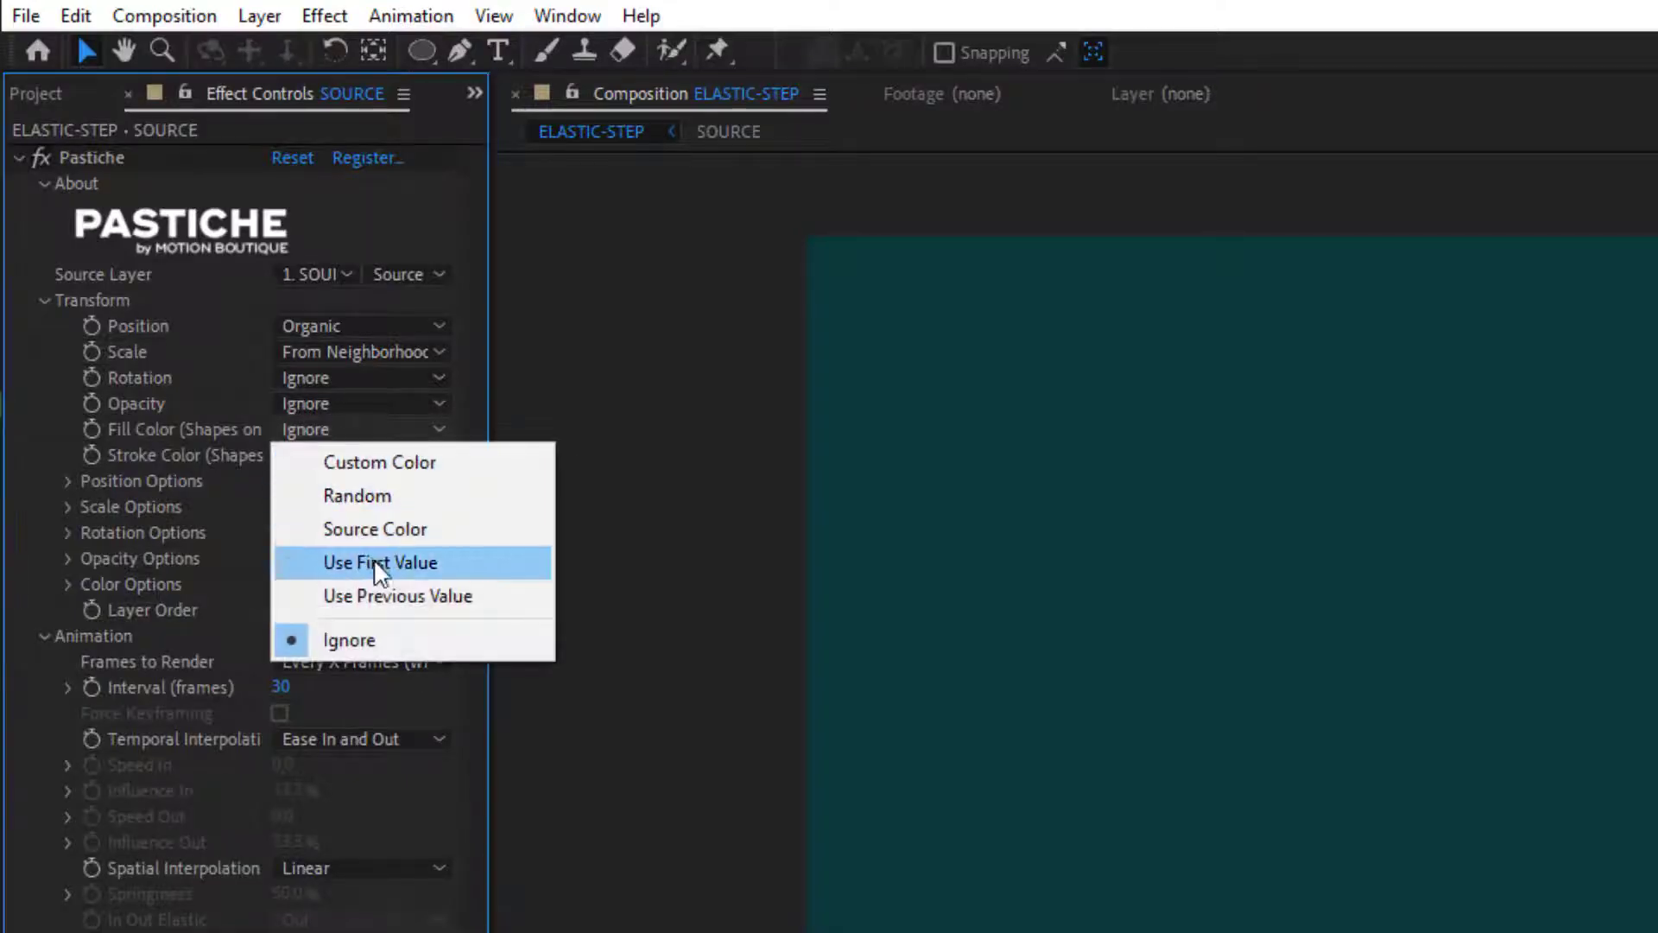
Set Pastiche's Fill Color to Source Color and preview the morph.
{"action": "left_click", "coordinate": [376, 530]}
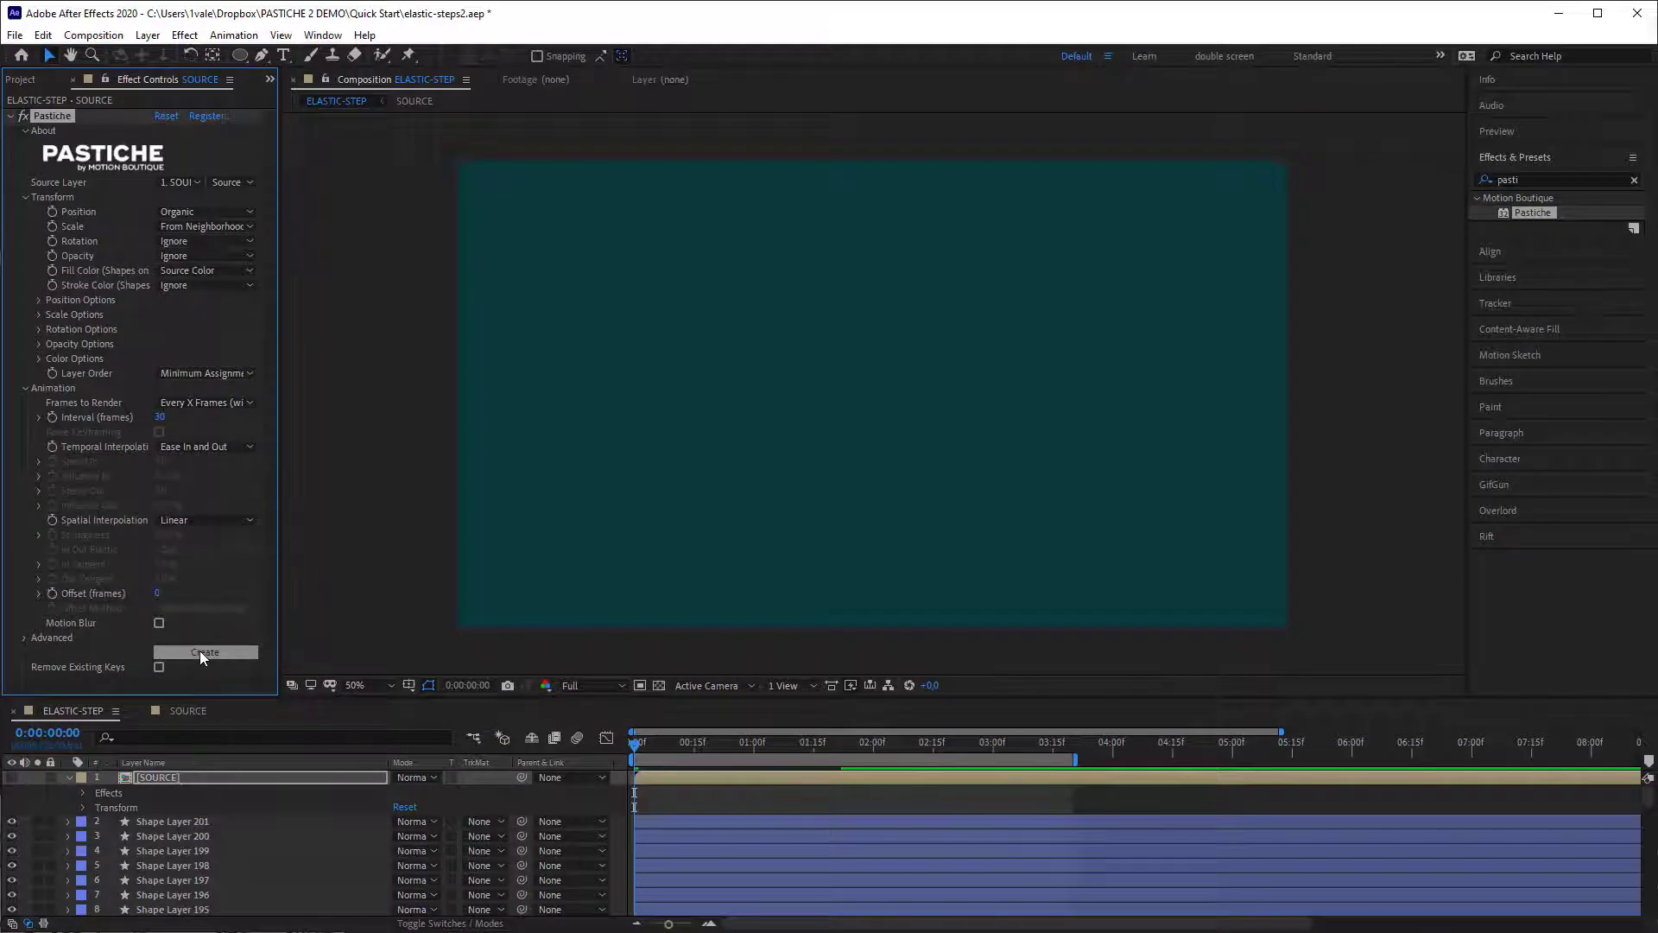
{"action": "key", "text": "space"}
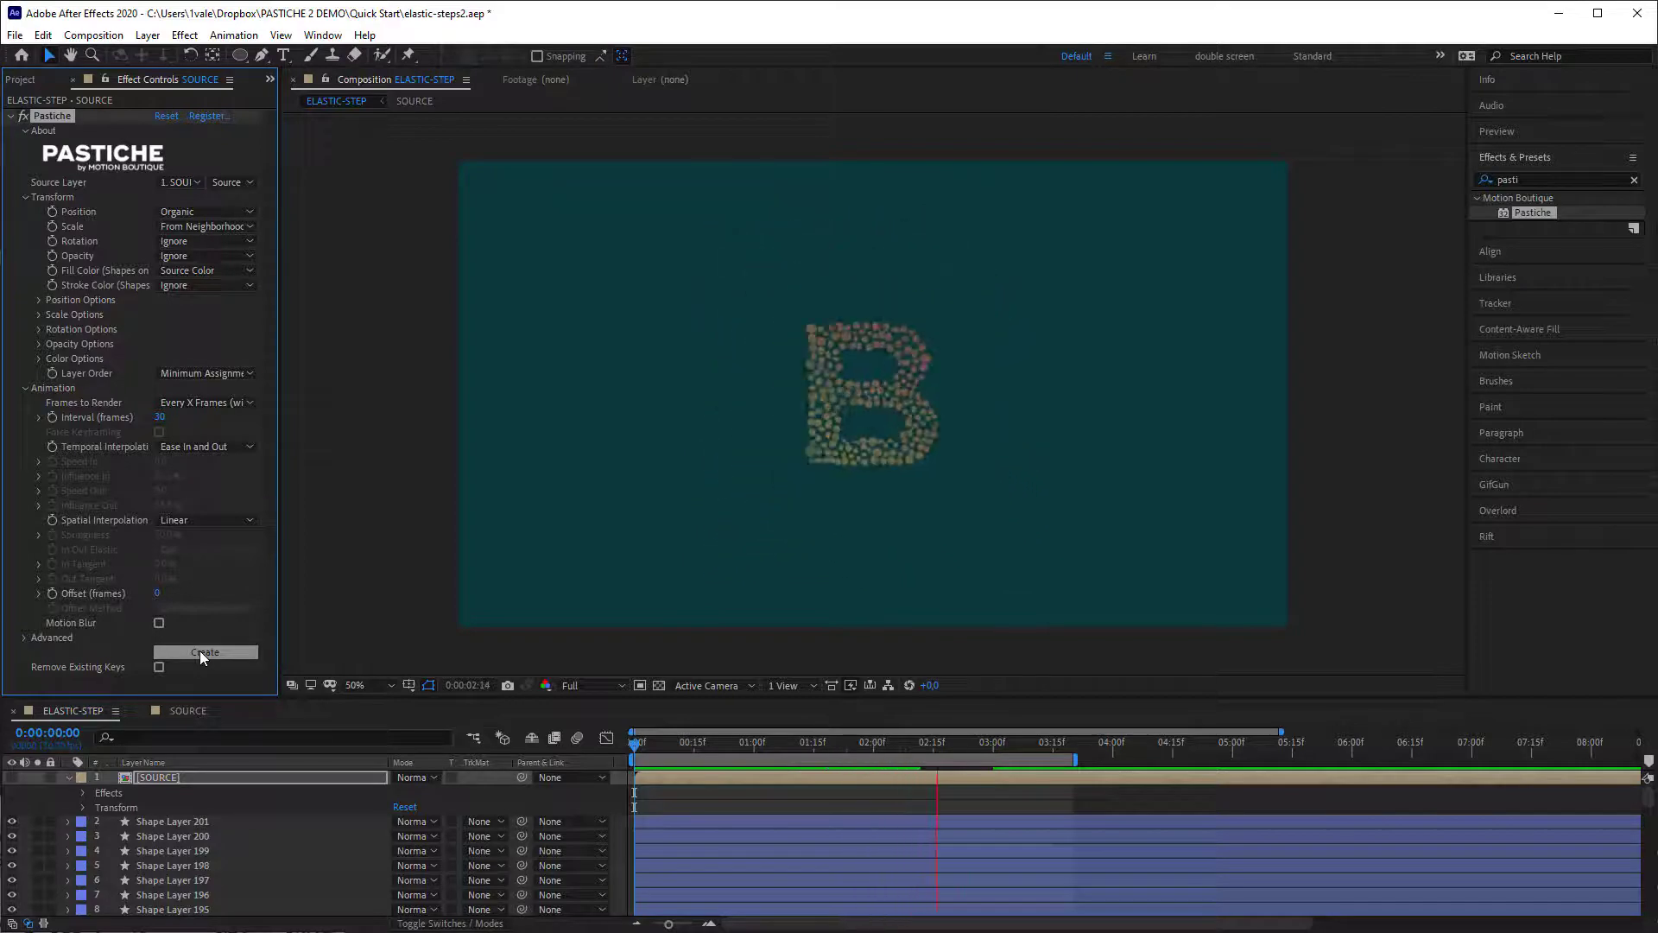
{"action": "key", "text": "space"}
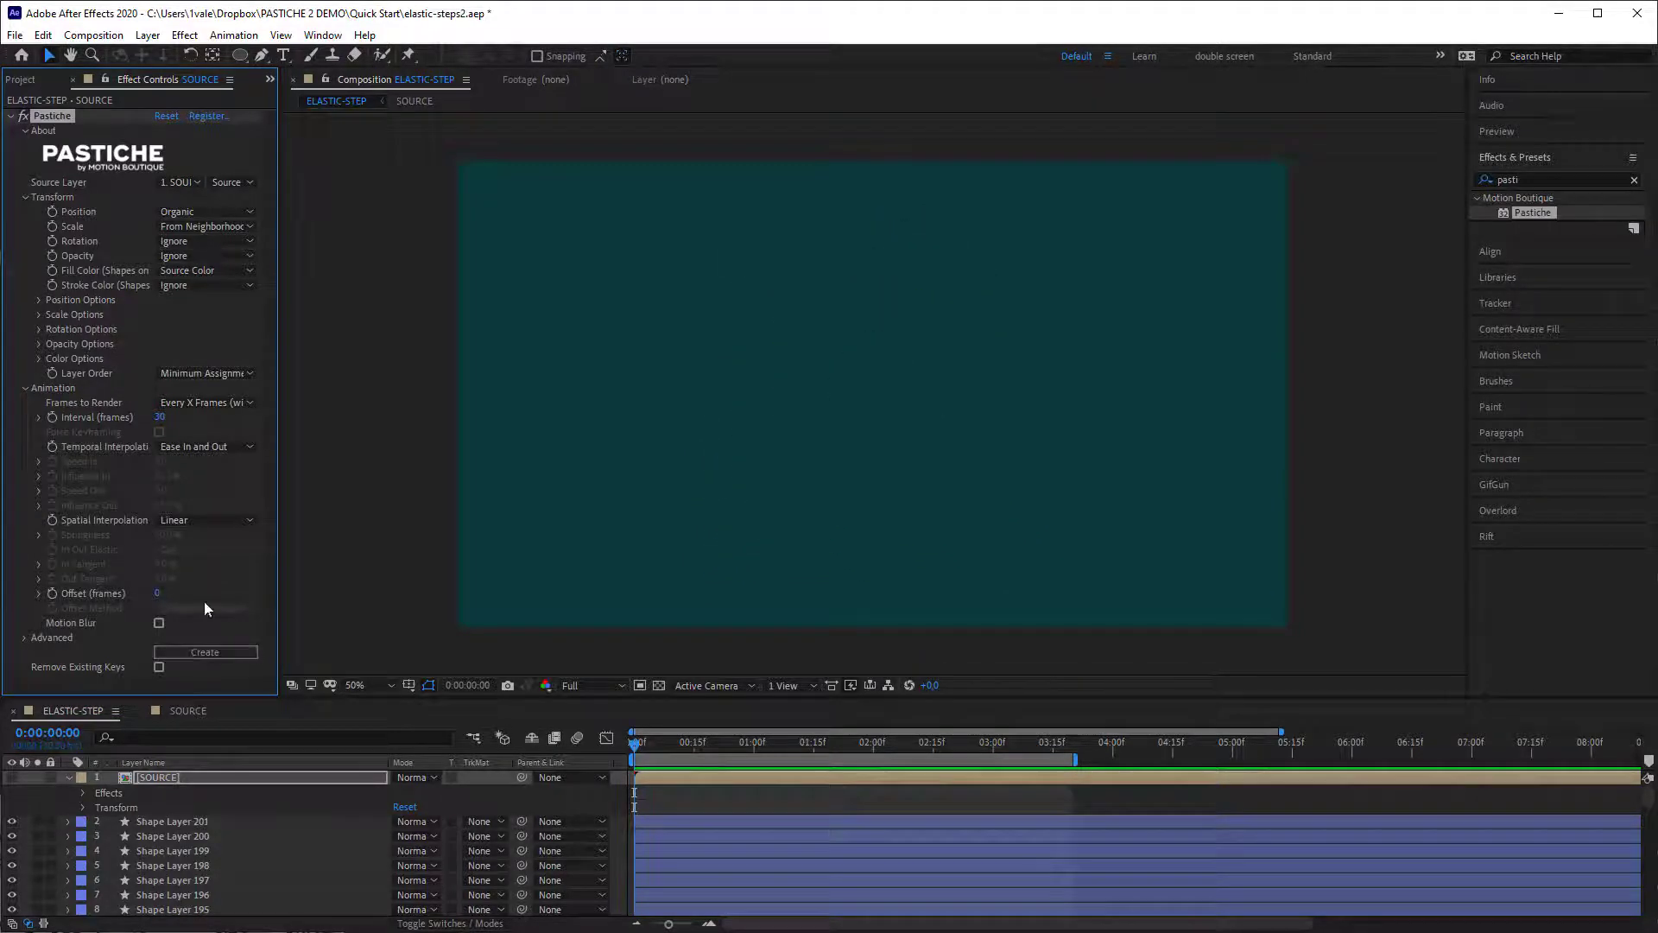
{"action": "left_click", "coordinate": [45, 35]}
Set Color Options > Outside The Source to Do Not Change Color, then preview.
{"action": "key", "text": "Escape"}
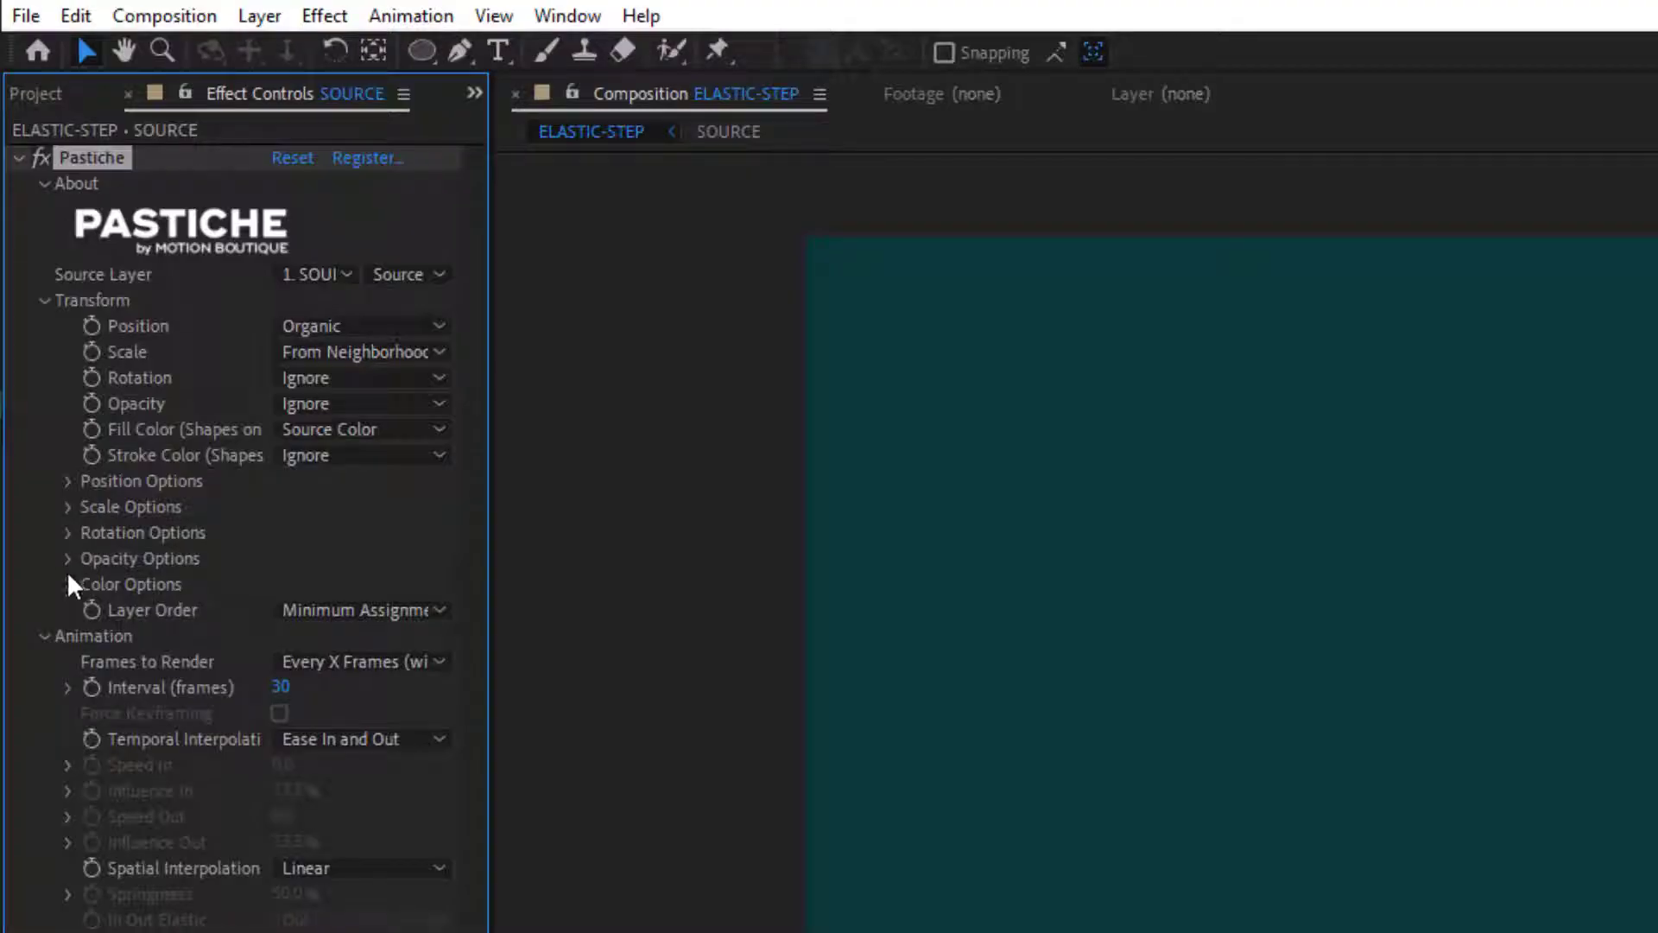
{"action": "left_click", "coordinate": [68, 578]}
{"action": "left_click", "coordinate": [418, 608]}
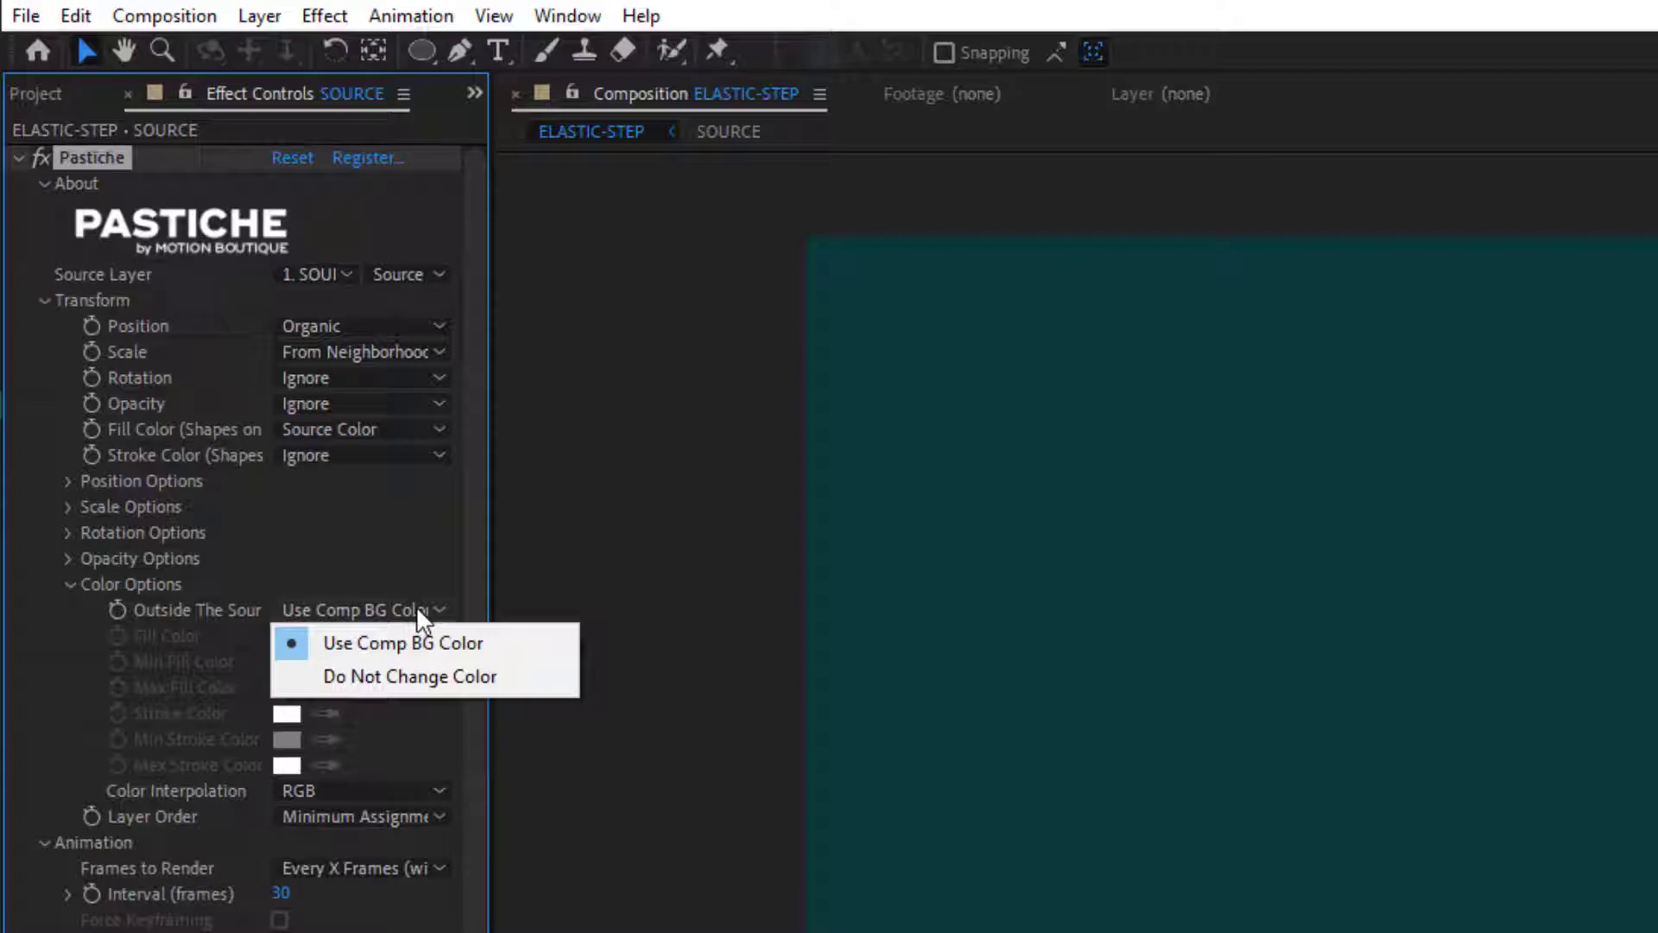
{"action": "left_click", "coordinate": [427, 676]}
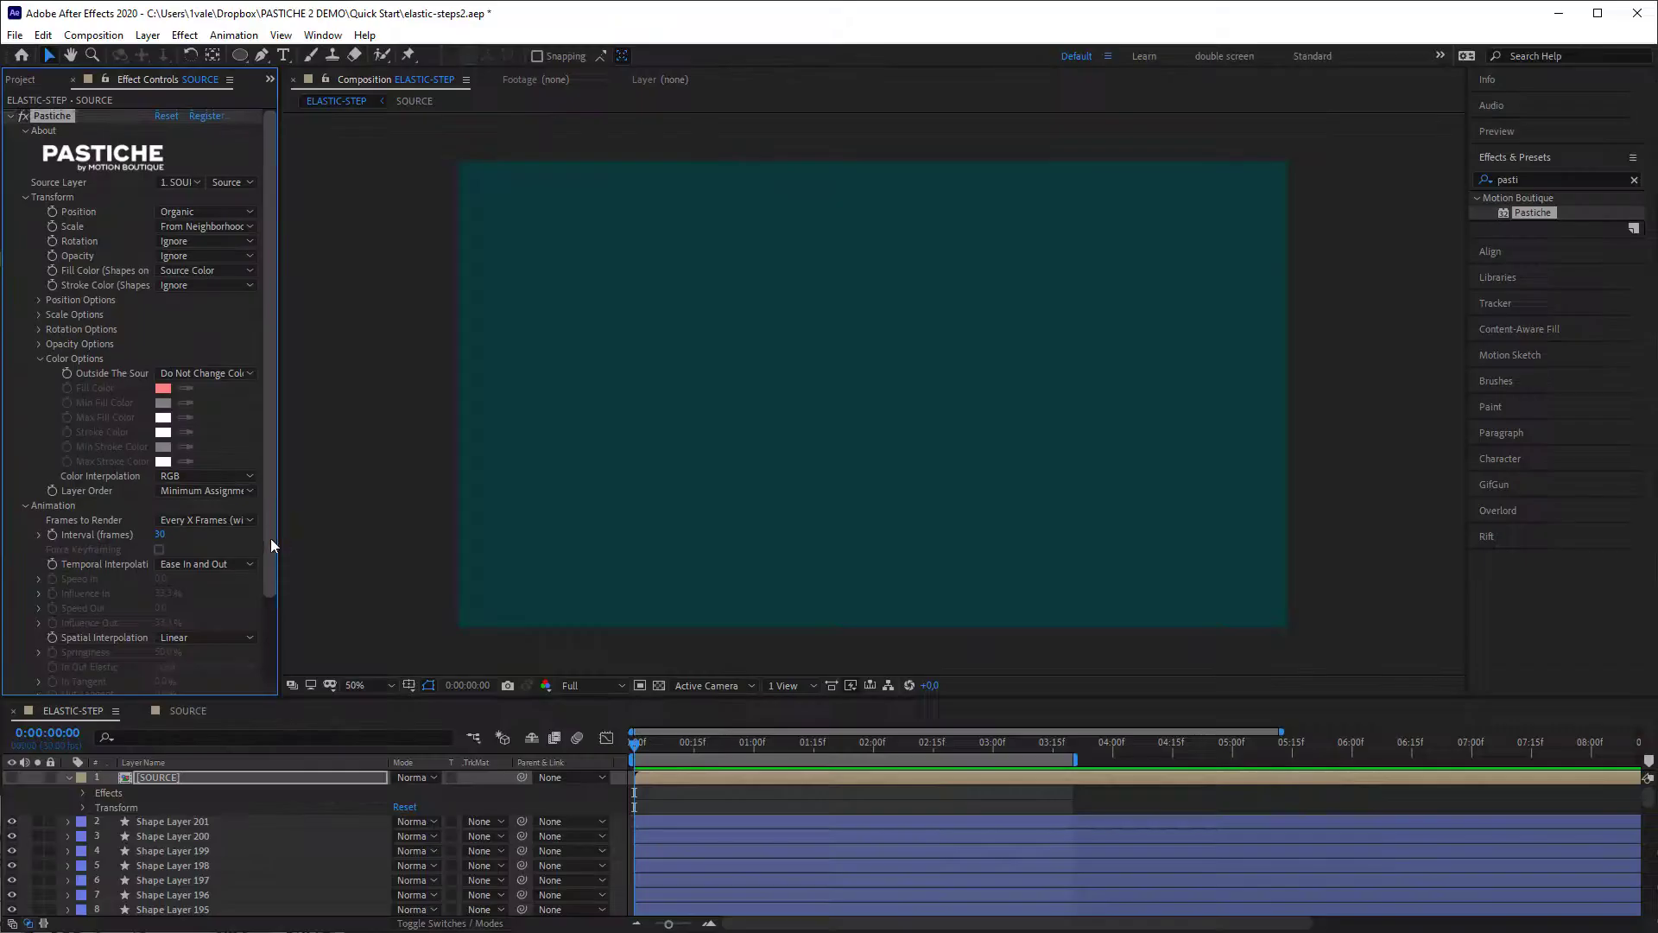
{"action": "left_click_drag", "start_coordinate": [272, 537], "coordinate": [274, 643]}
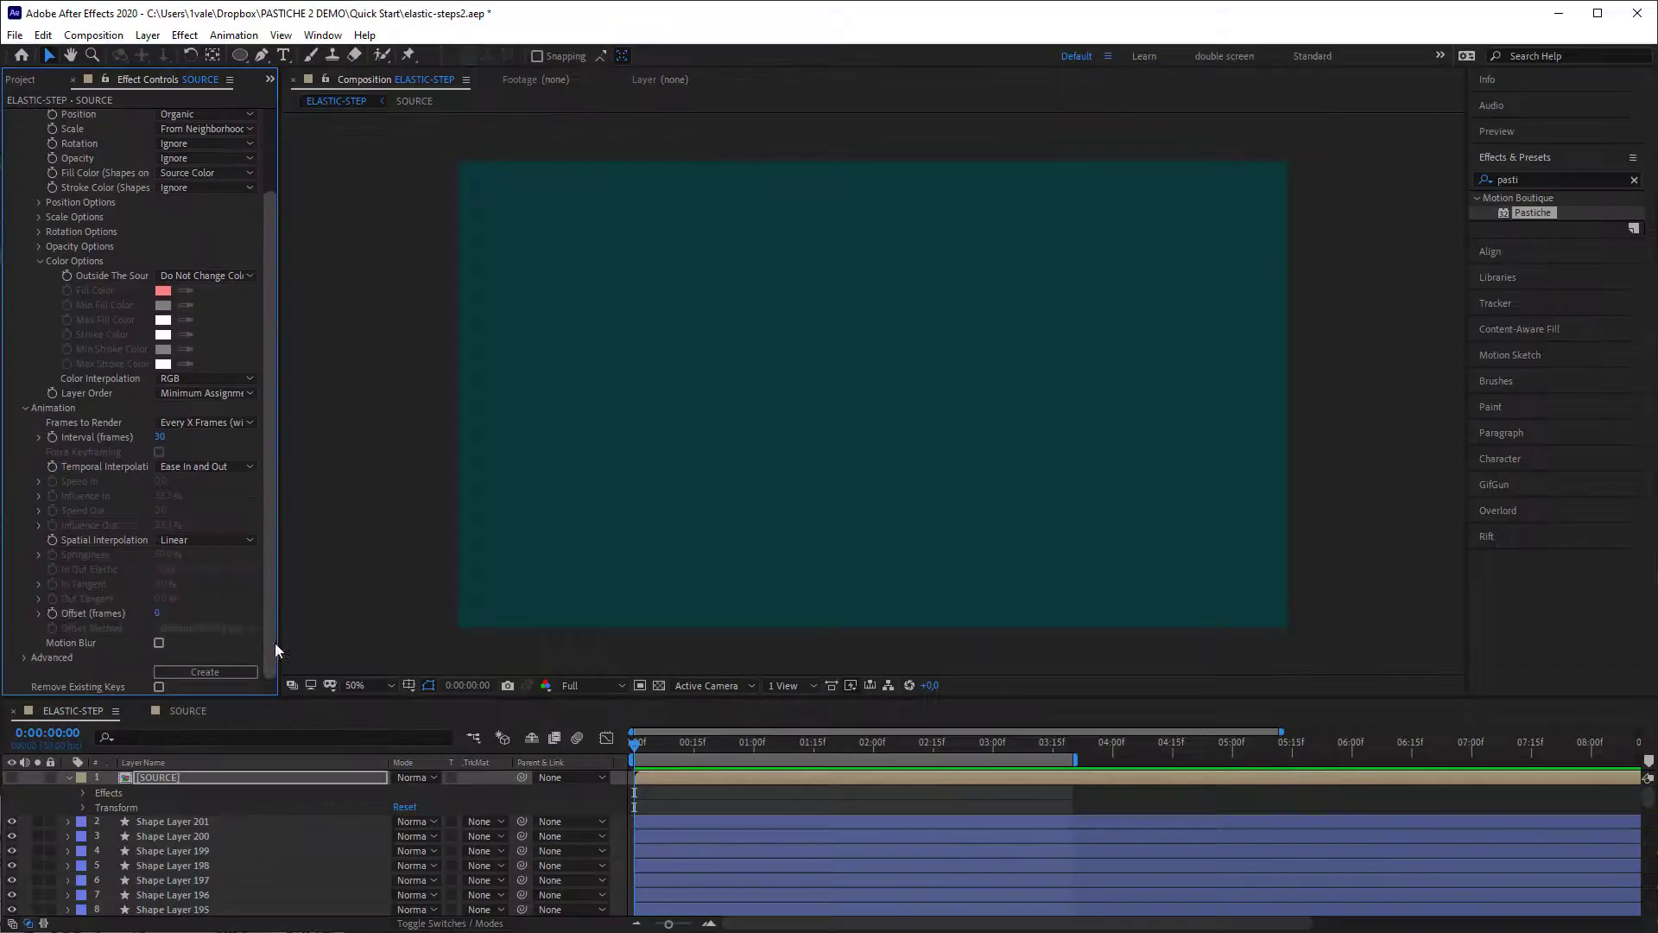
{"action": "left_click", "coordinate": [368, 499]}
{"action": "key", "text": "space"}
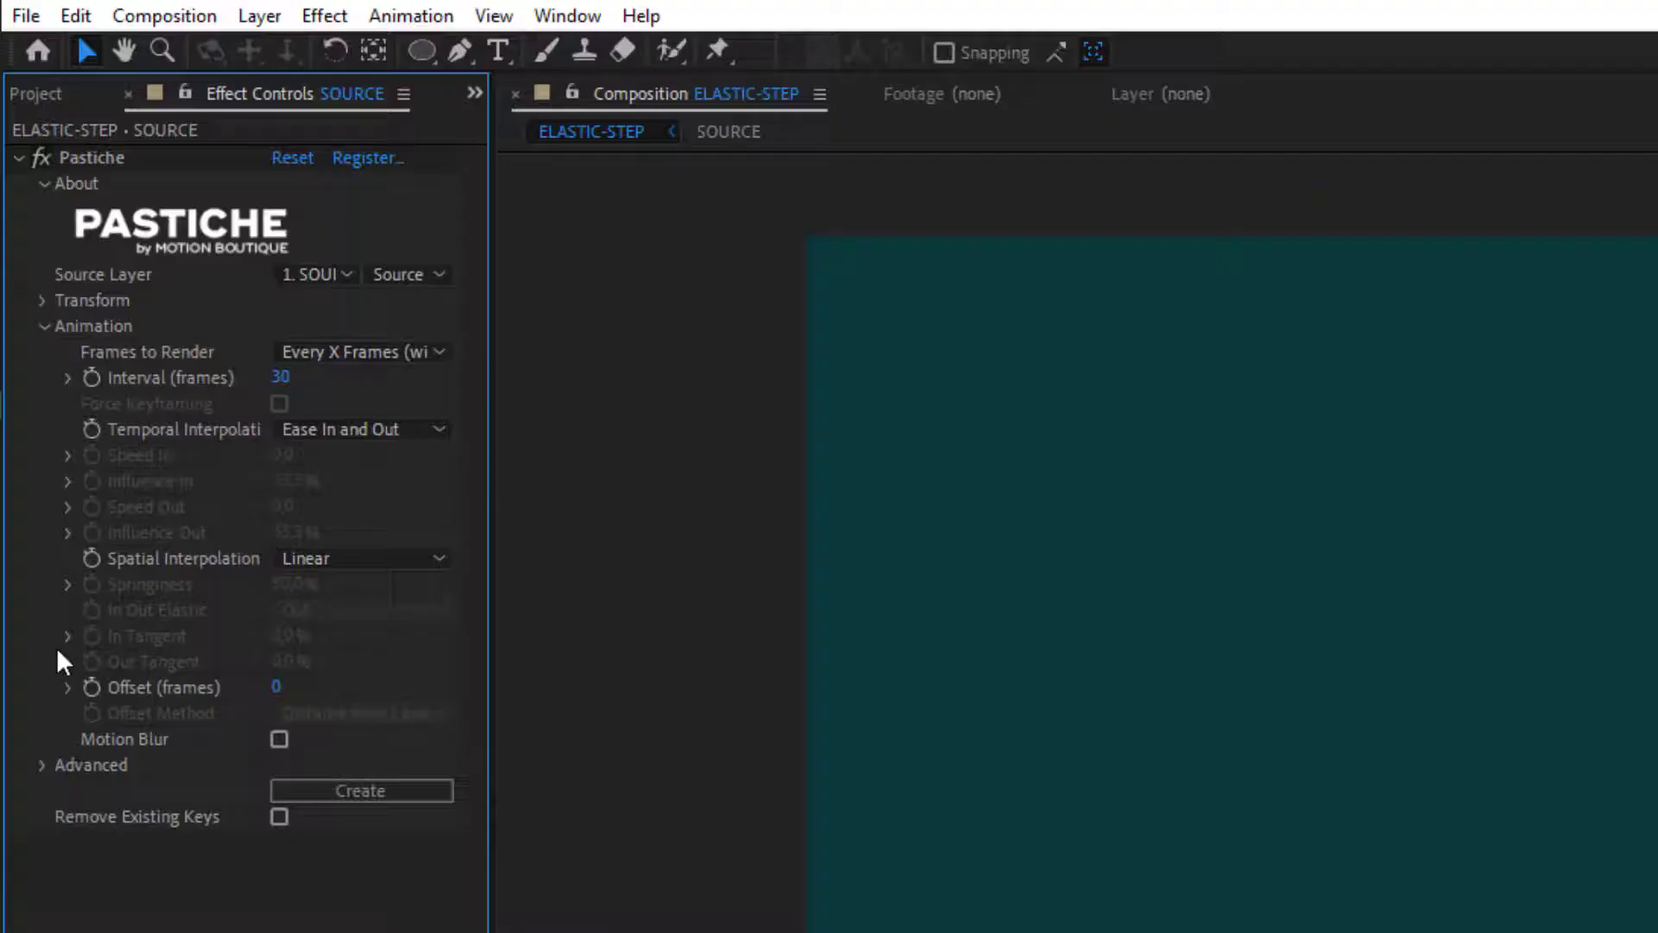
Set Spatial Interpolation to Step, recreate the morph keyframes, and preview the stepped motion.
{"action": "left_click", "coordinate": [197, 344]}
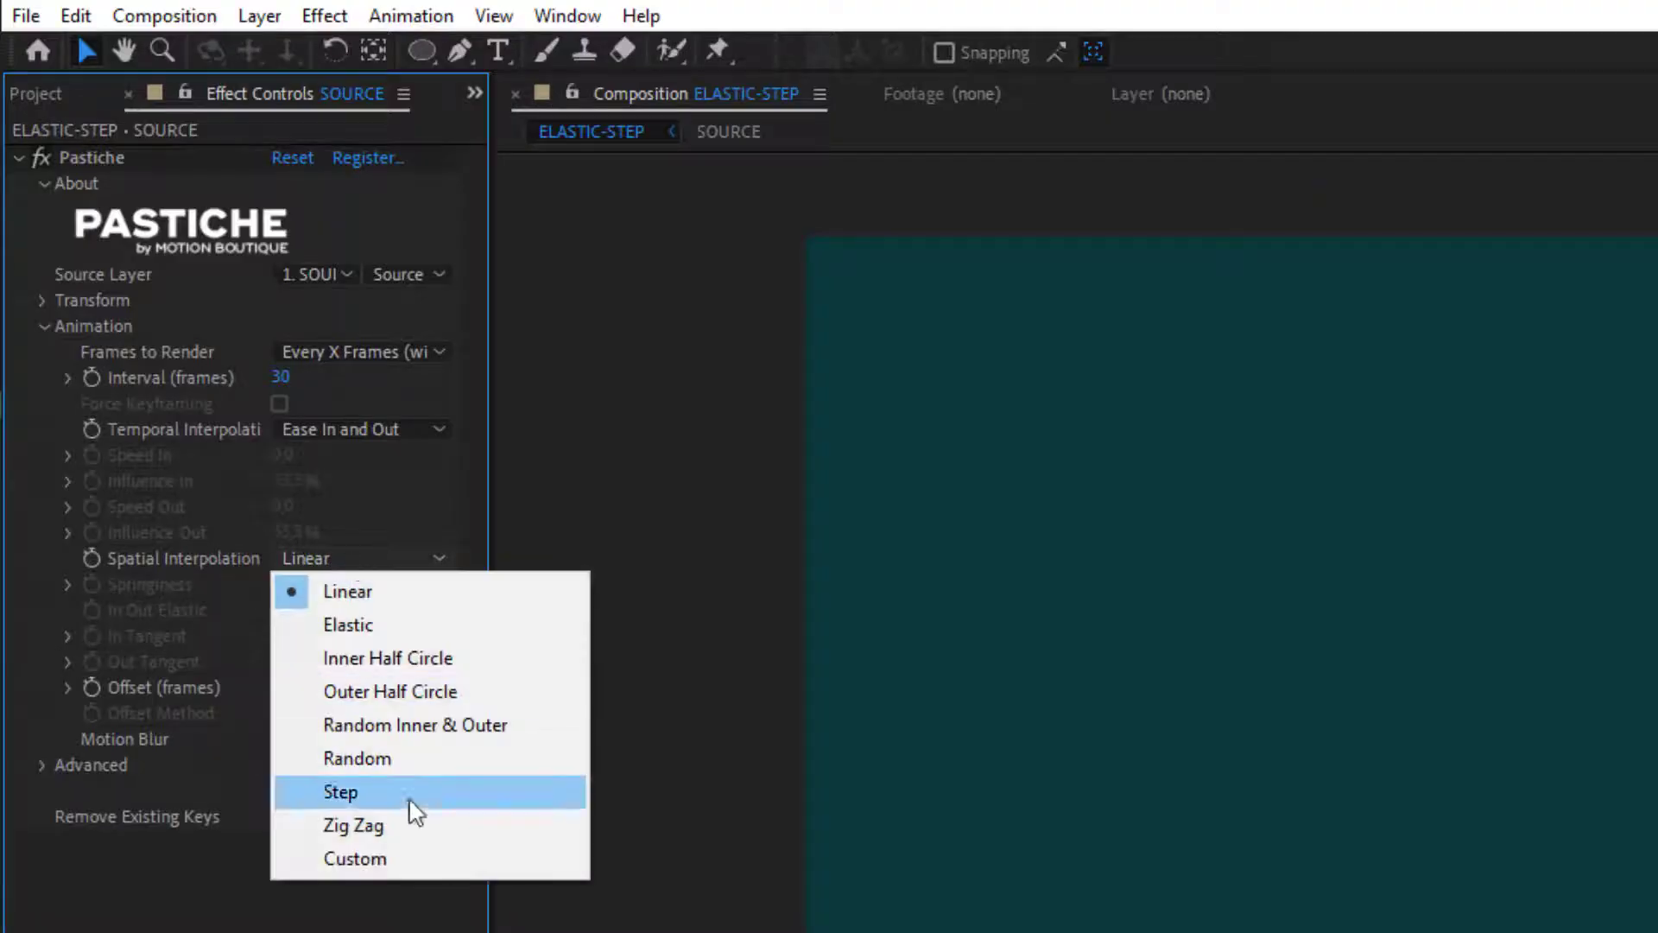
{"action": "left_click", "coordinate": [407, 797]}
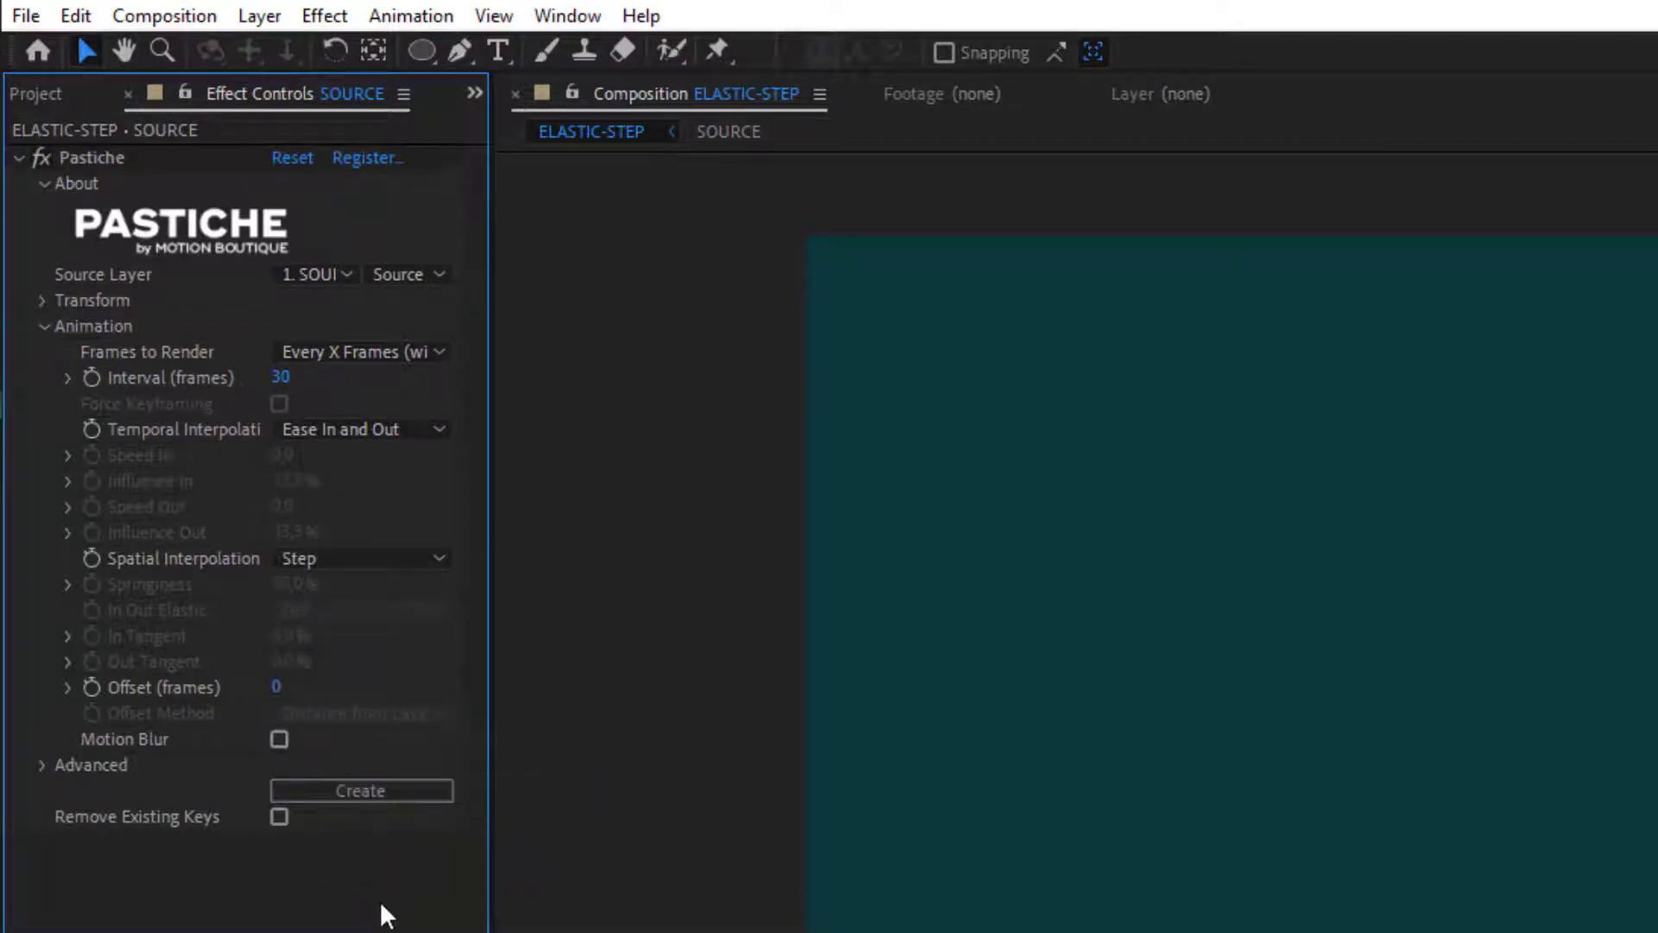
{"action": "left_click", "coordinate": [392, 791]}
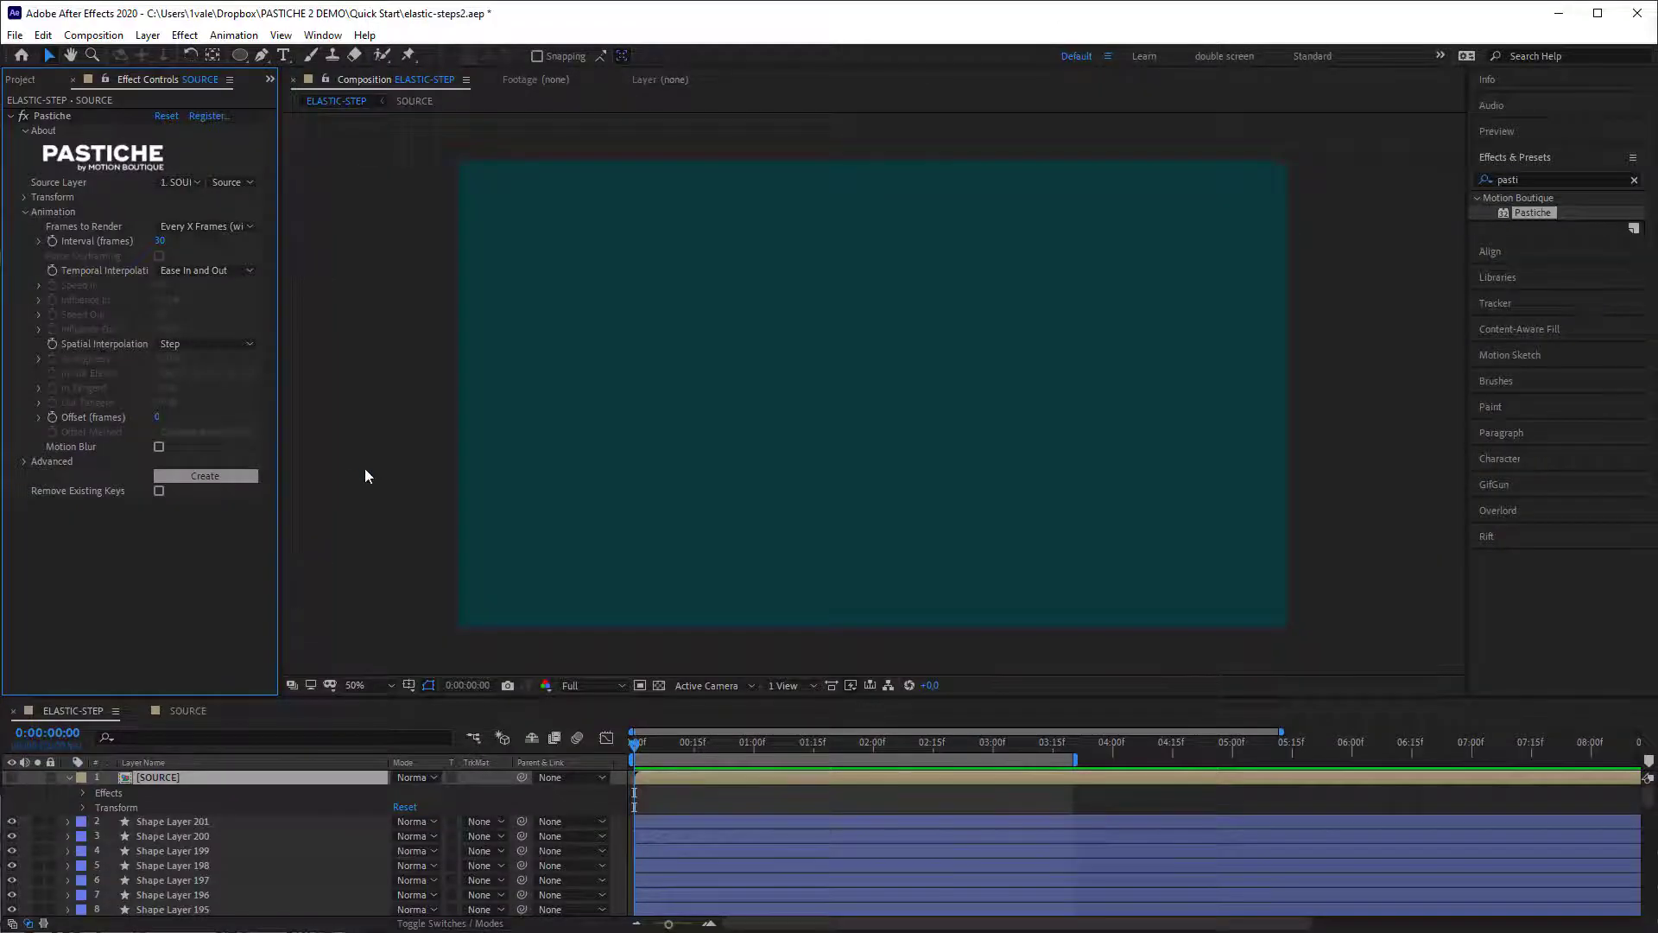
{"action": "key", "text": "space"}
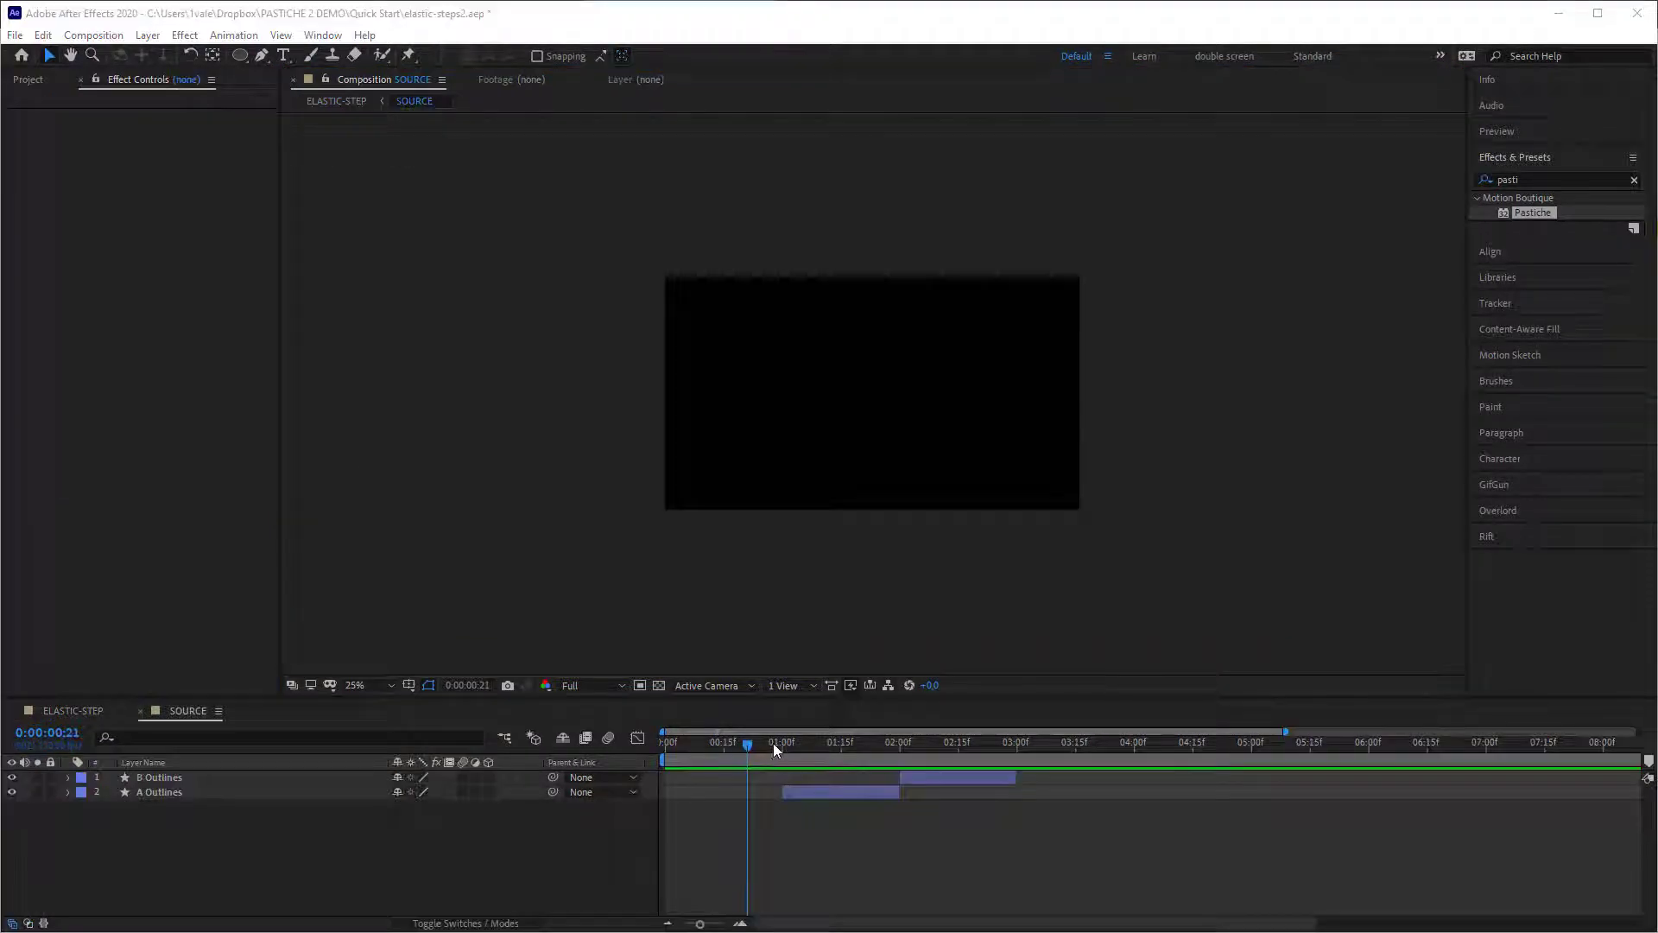
Scrub SOURCE, return to ELASTIC-STEP, and select the SOURCE layer to show its Pastiche settings.
{"action": "left_click_drag", "start_coordinate": [774, 744], "coordinate": [925, 779]}
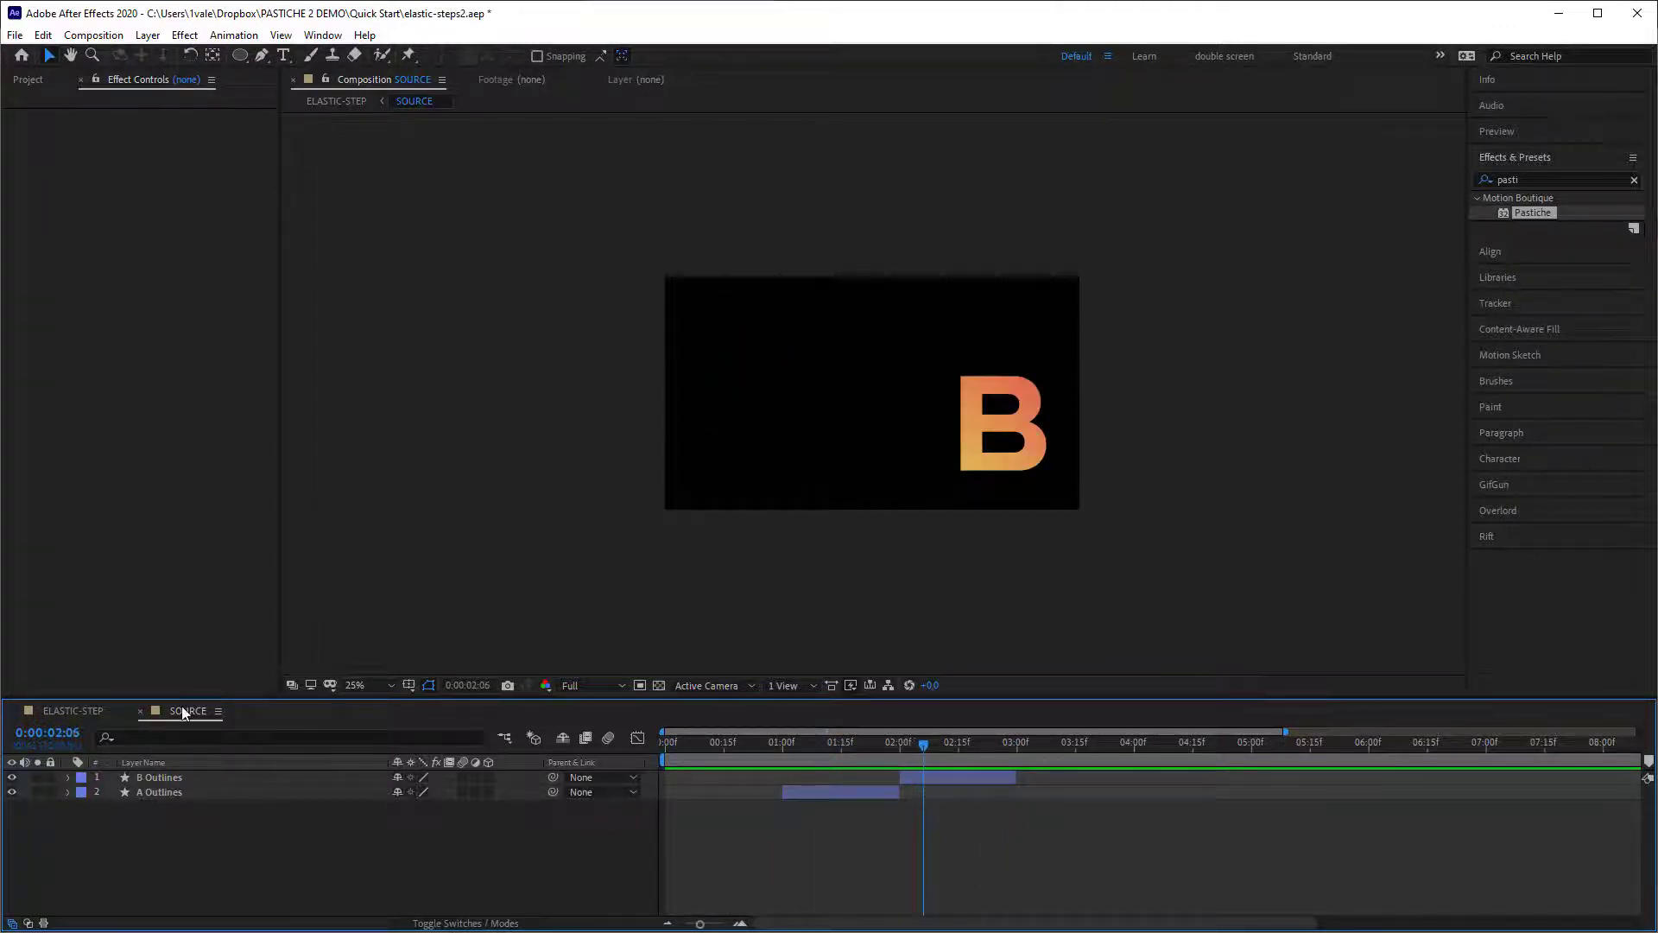
{"action": "left_click", "coordinate": [76, 710]}
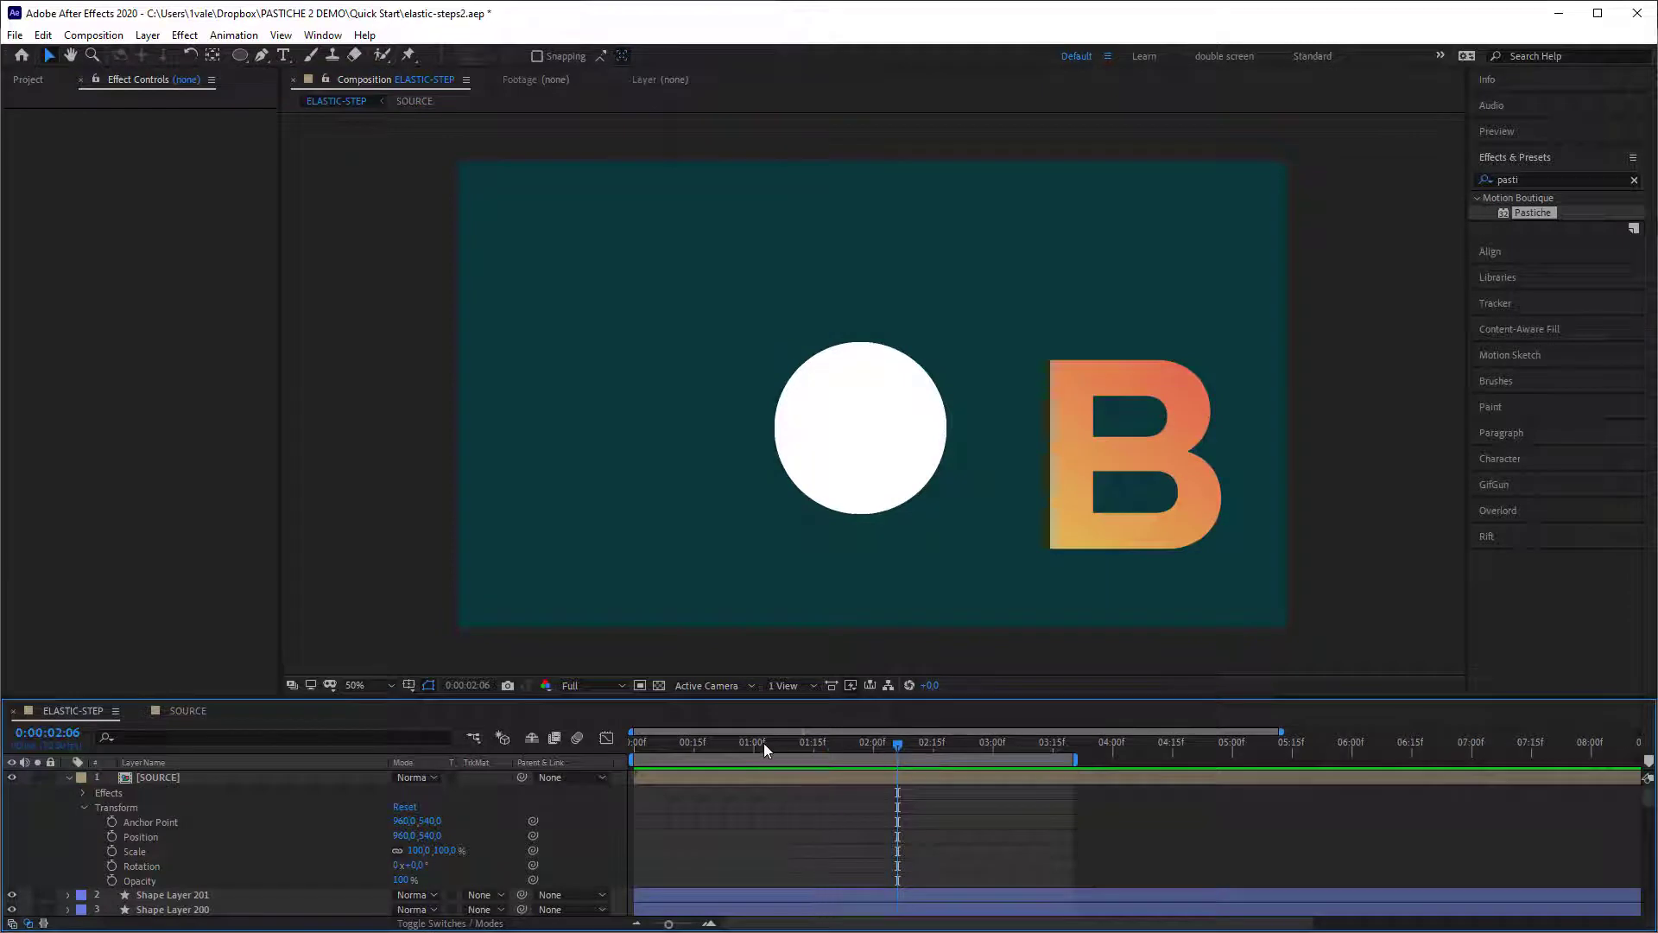
{"action": "left_click_drag", "start_coordinate": [764, 743], "coordinate": [940, 764]}
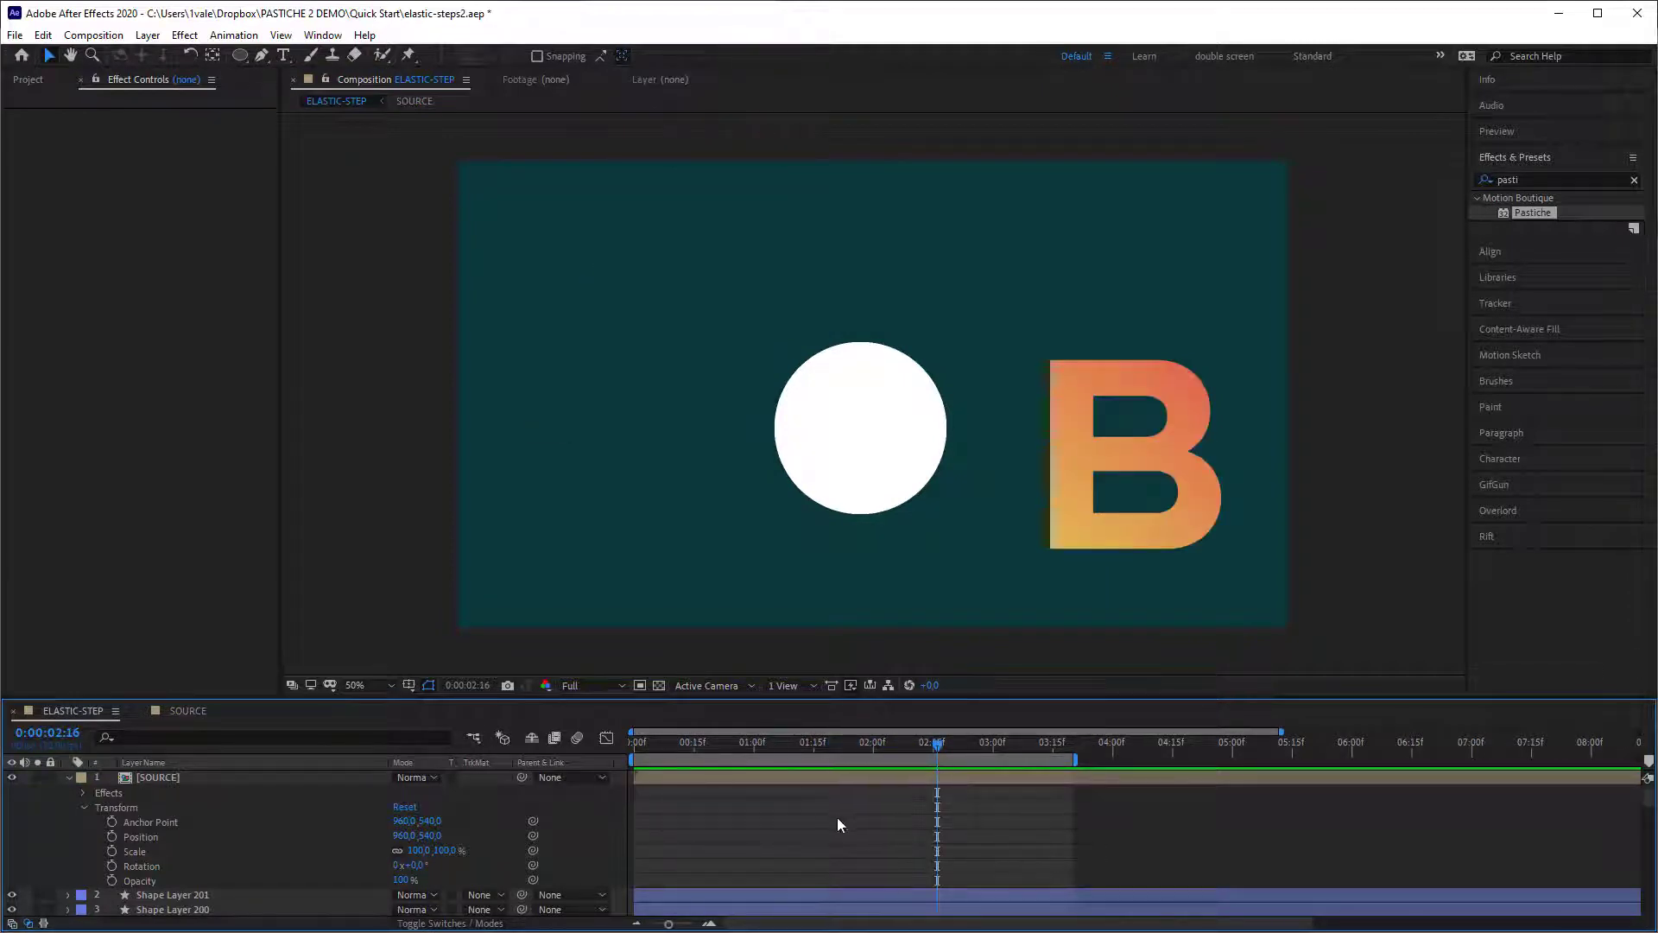
{"action": "left_click", "coordinate": [169, 777]}
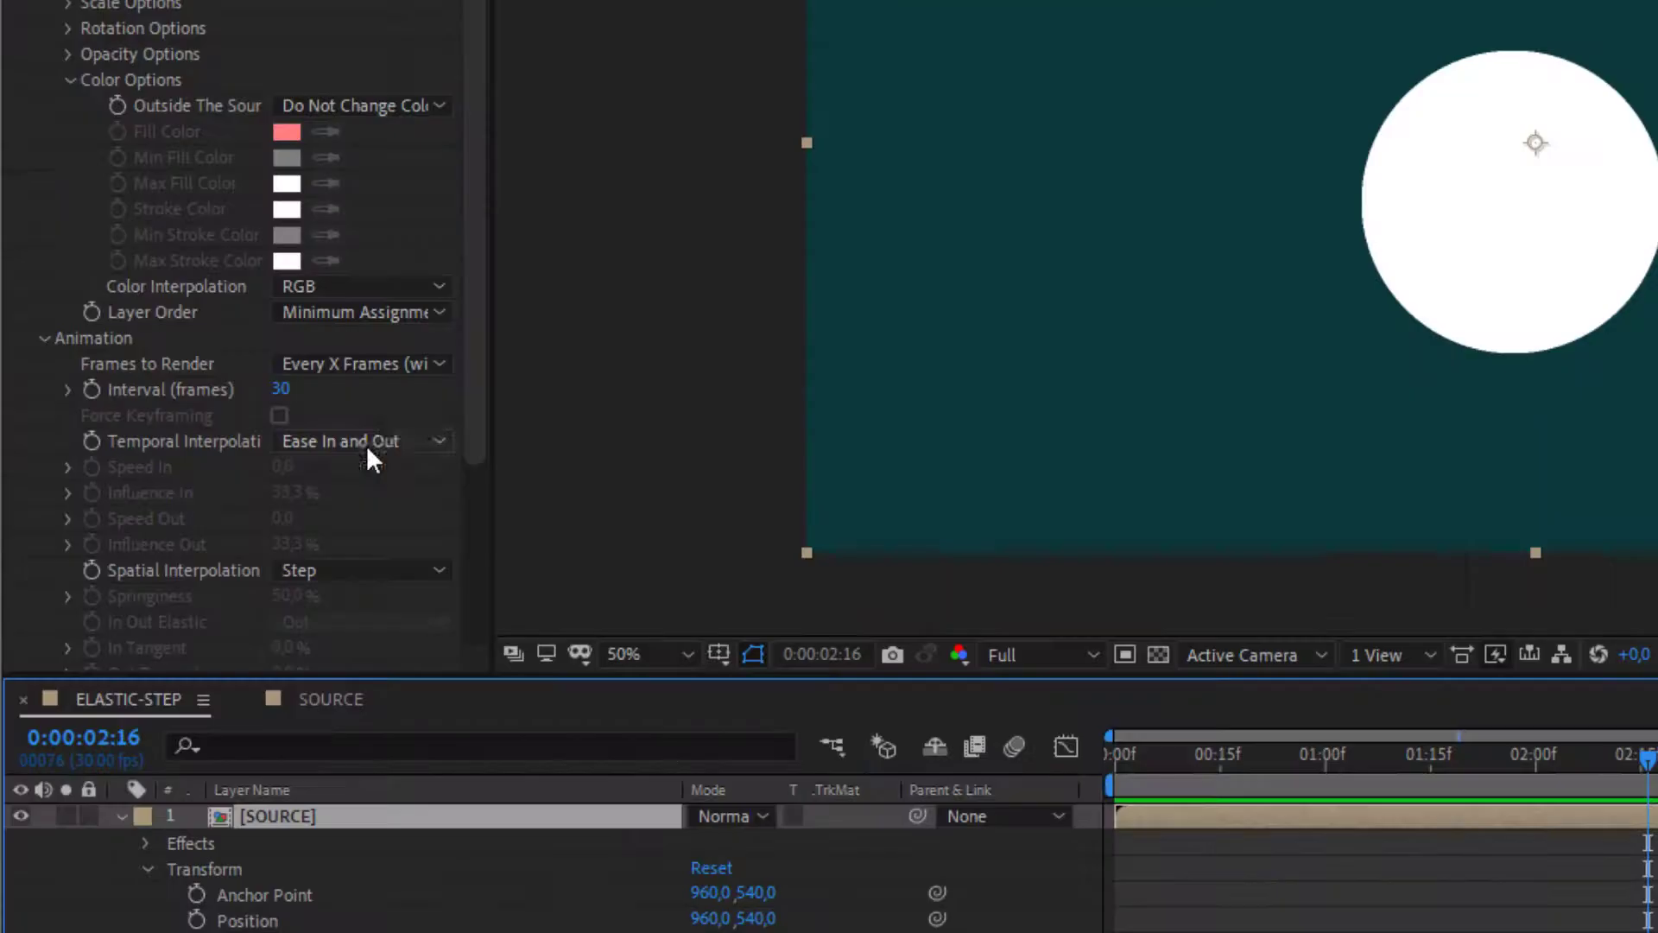
Switch Pastiche's spatial interpolation to Elastic, then rebuild the morph keyframes and preview the springing dots.
{"action": "scroll", "coordinate": [214, 565], "scroll_direction": "down", "scroll_amount": 3}
{"action": "scroll", "coordinate": [223, 559], "scroll_direction": "down", "scroll_amount": 2}
{"action": "left_click", "coordinate": [232, 509]}
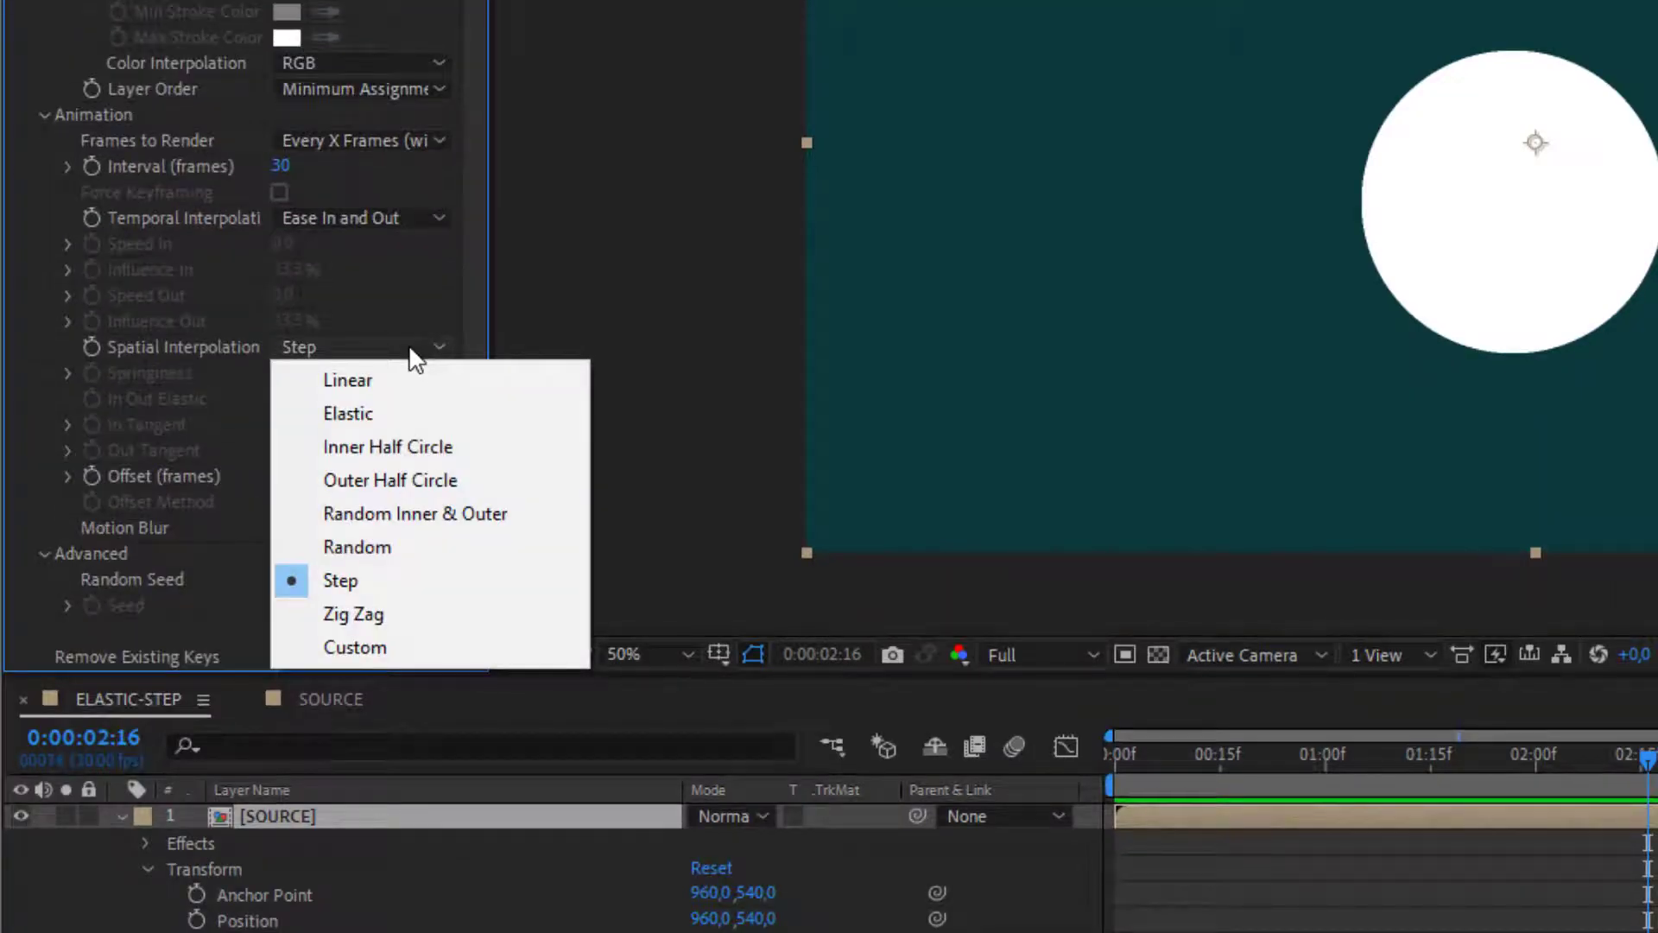
{"action": "left_click", "coordinate": [407, 416]}
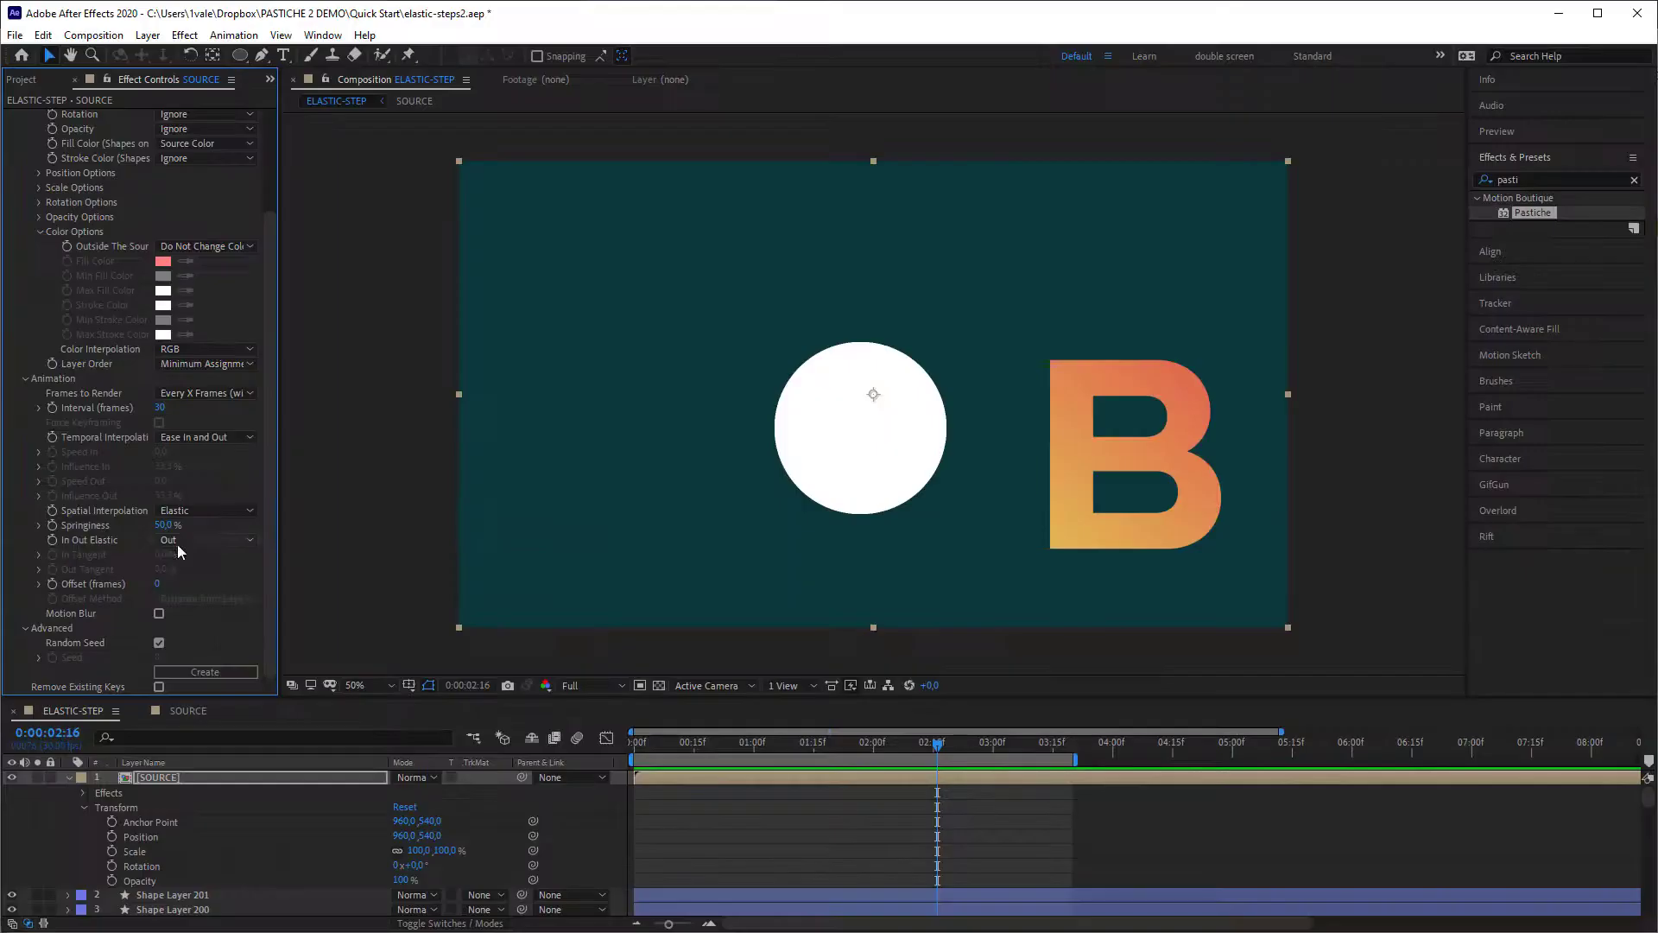
{"action": "left_click", "coordinate": [217, 667]}
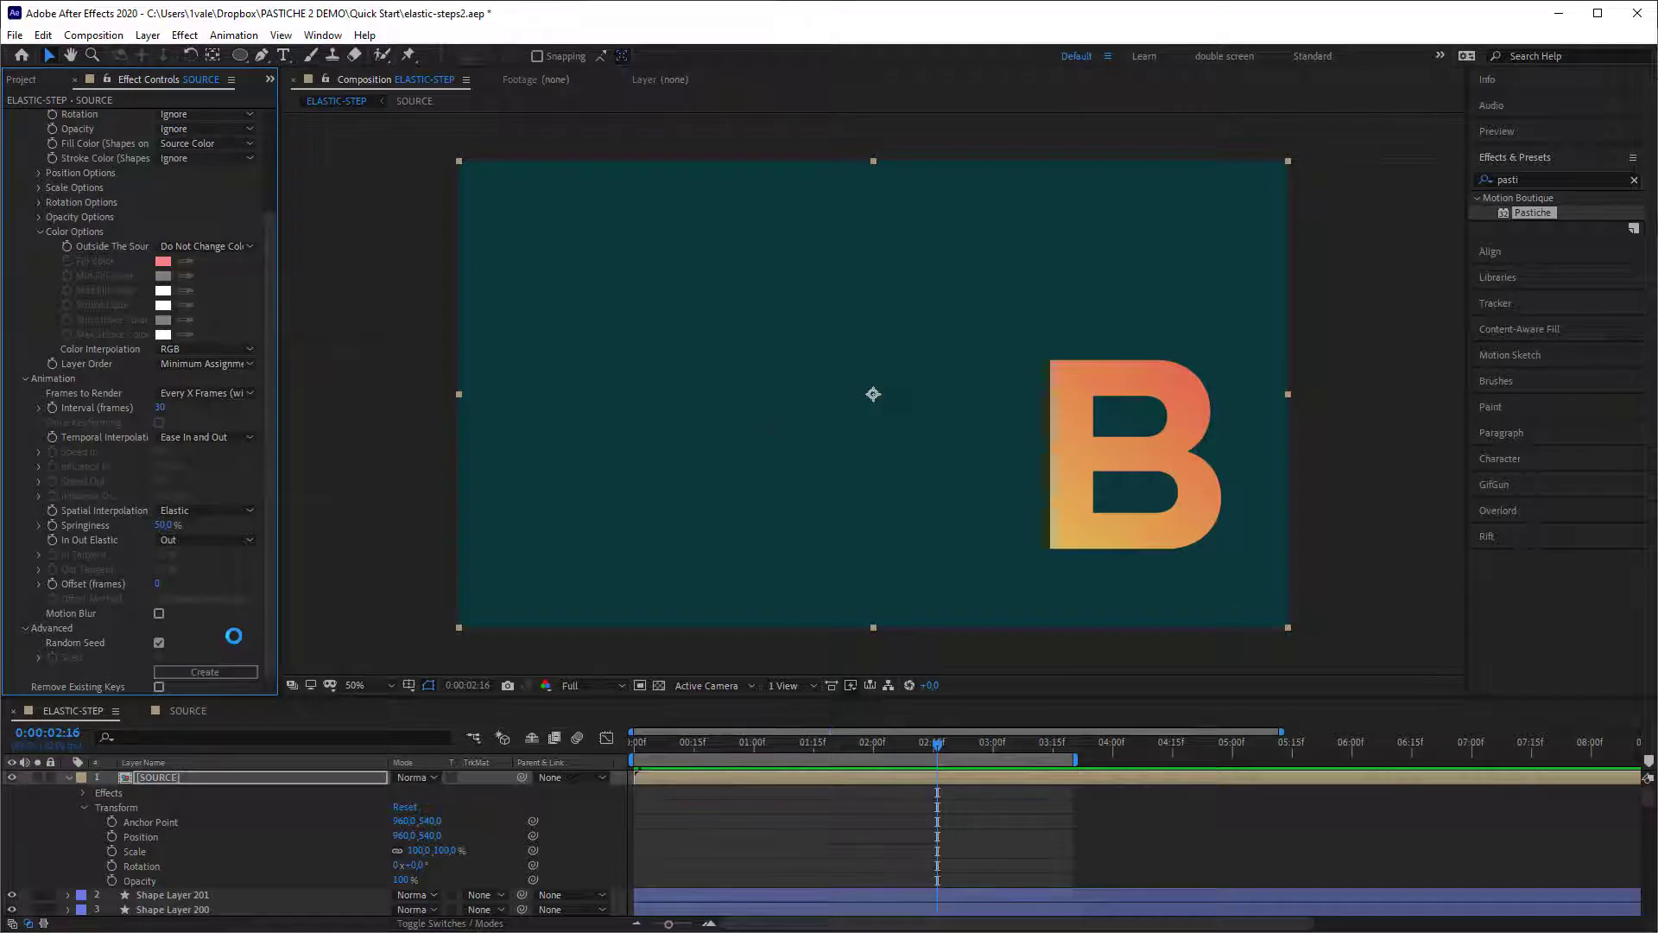
{"action": "key", "text": "space"}
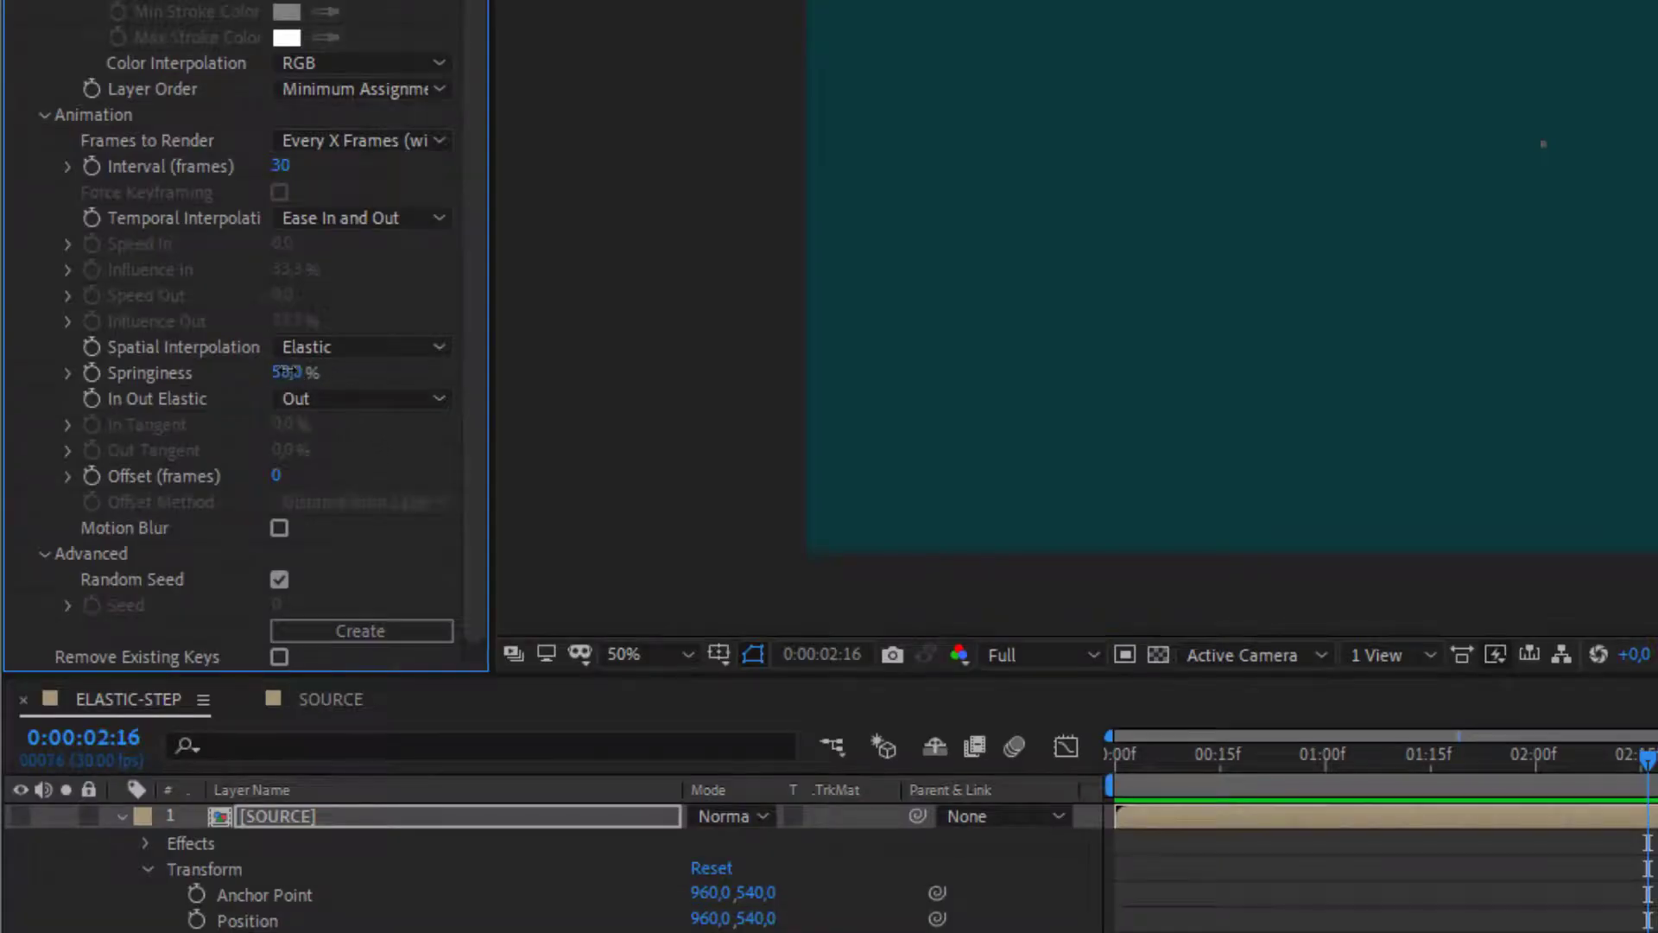
Enter 400 for Springiness (clamped to 100%), rebuild the morph and preview the stronger overshoot.
{"action": "left_click", "coordinate": [288, 372]}
{"action": "type", "text": "4"}
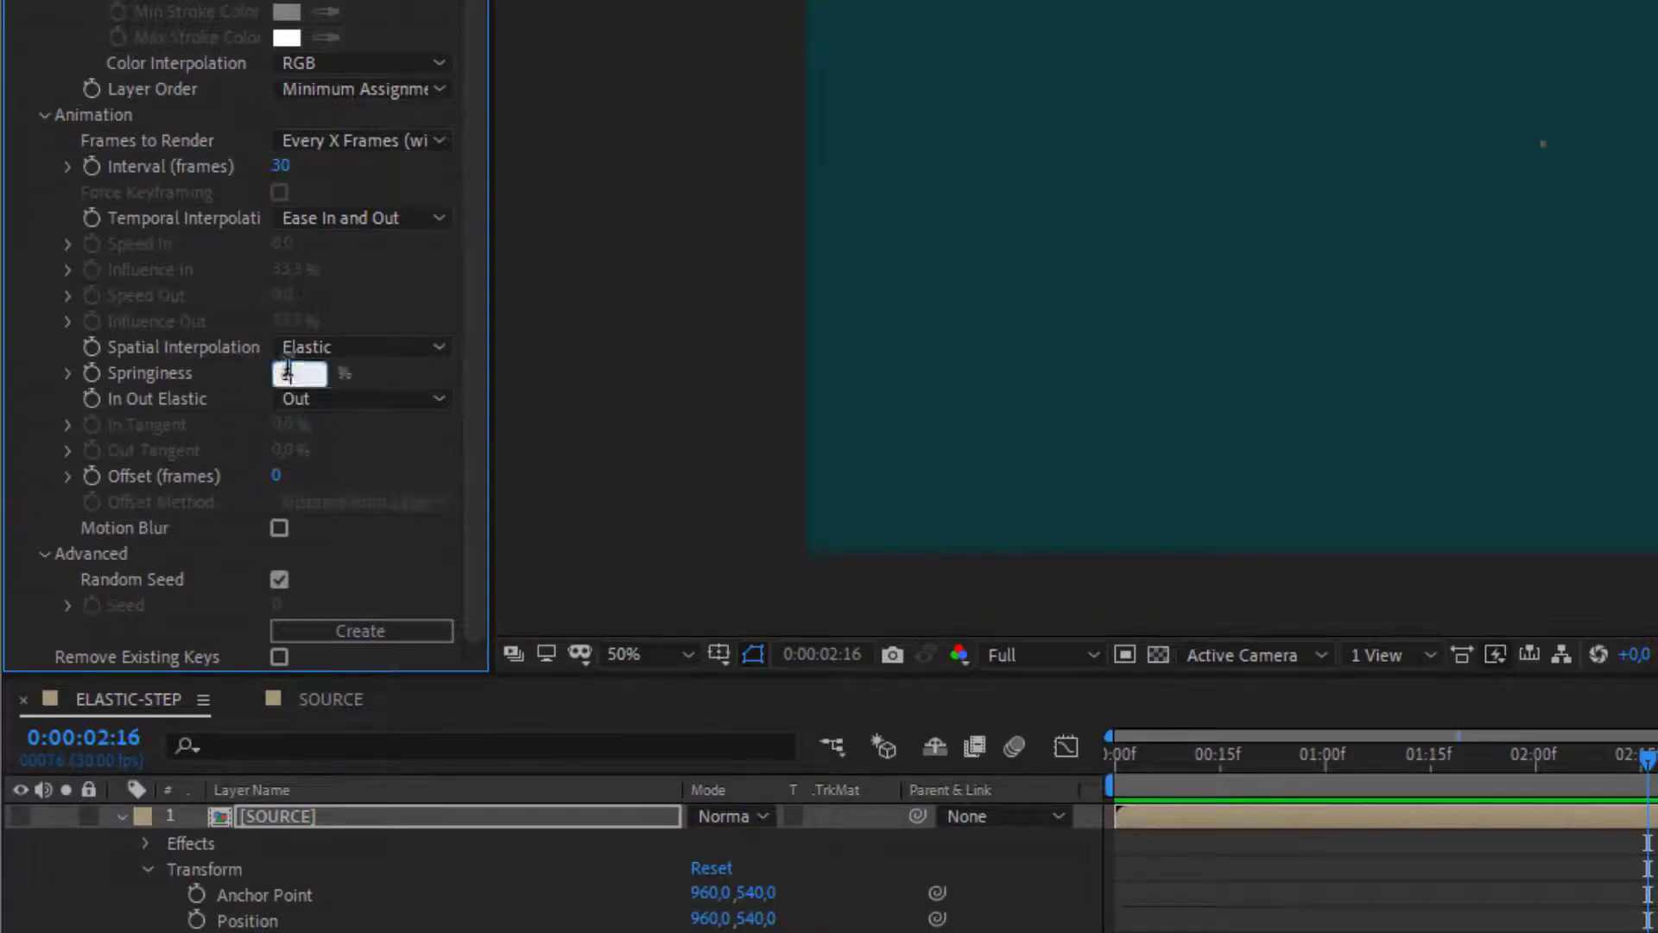
{"action": "type", "text": "00"}
{"action": "key", "text": "Return"}
{"action": "left_click", "coordinate": [407, 625]}
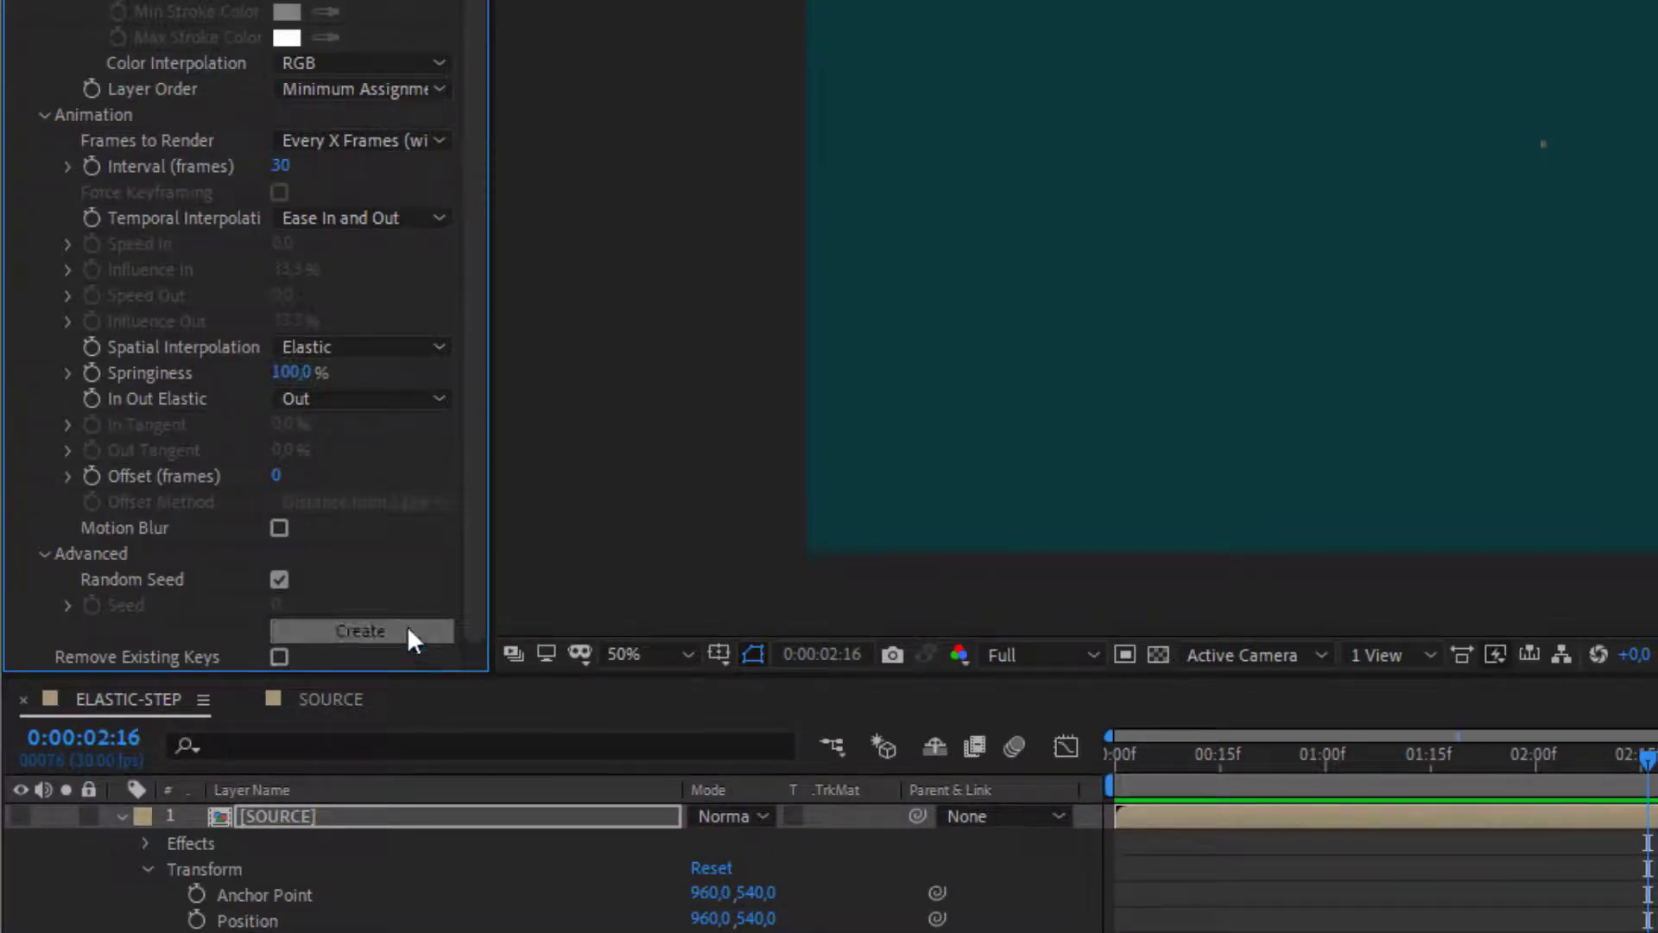
{"action": "key", "text": "space"}
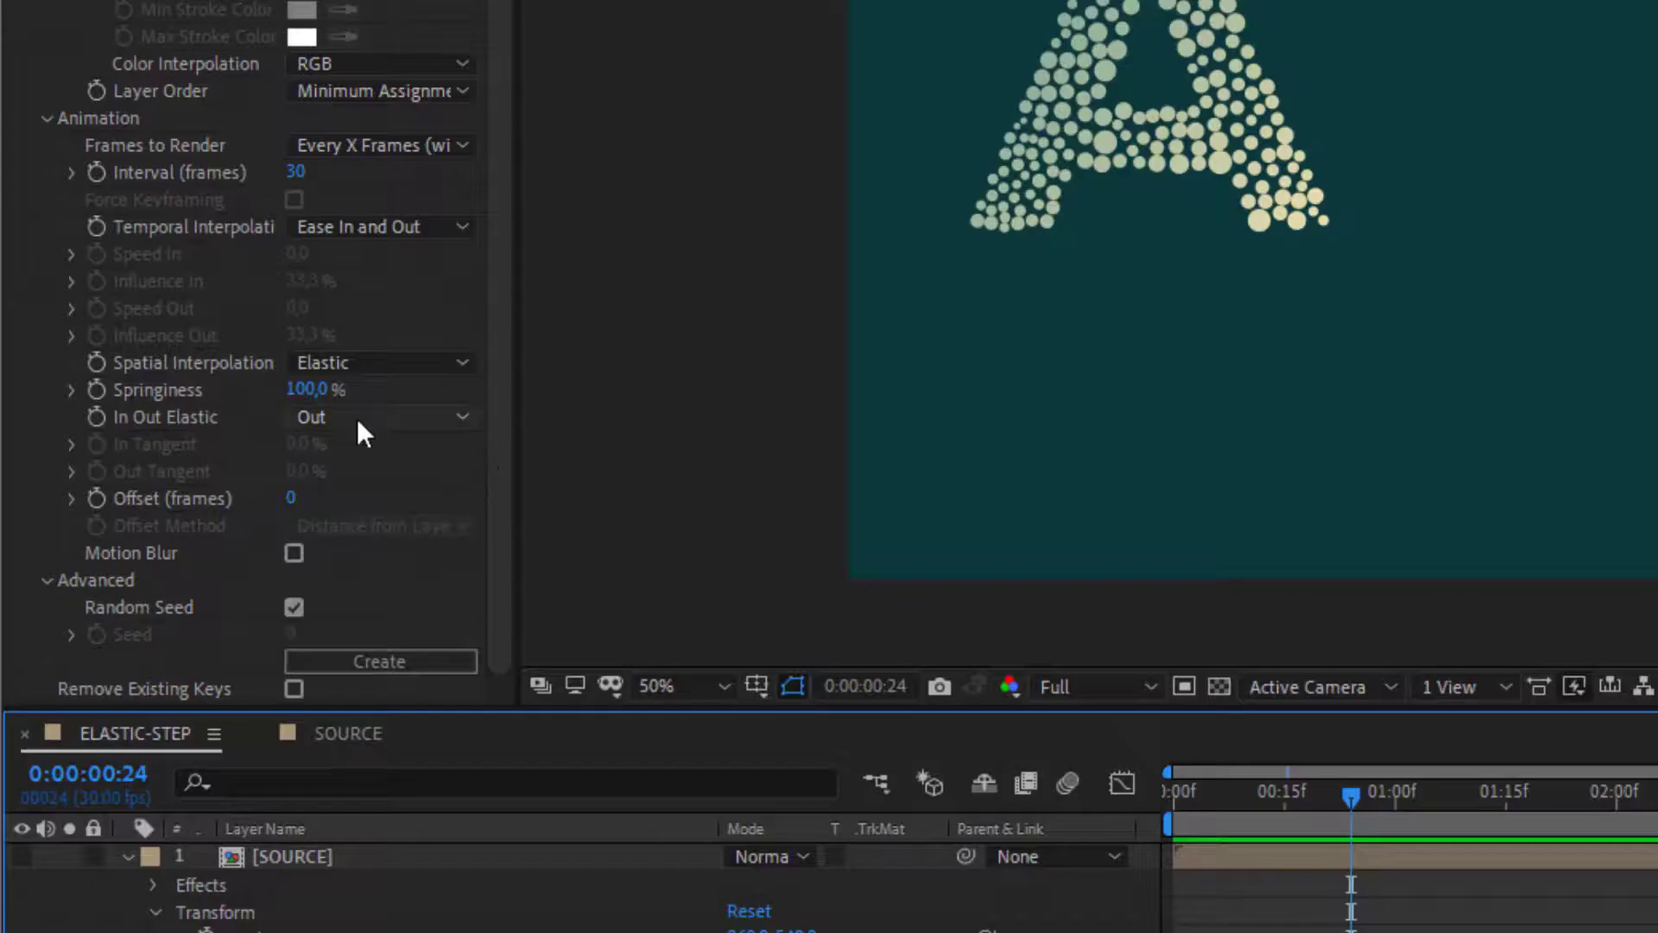
Switch In Out Elastic to In & Out, enter 90 for Springiness, then rebuild and preview the morph.
{"action": "left_click", "coordinate": [194, 541]}
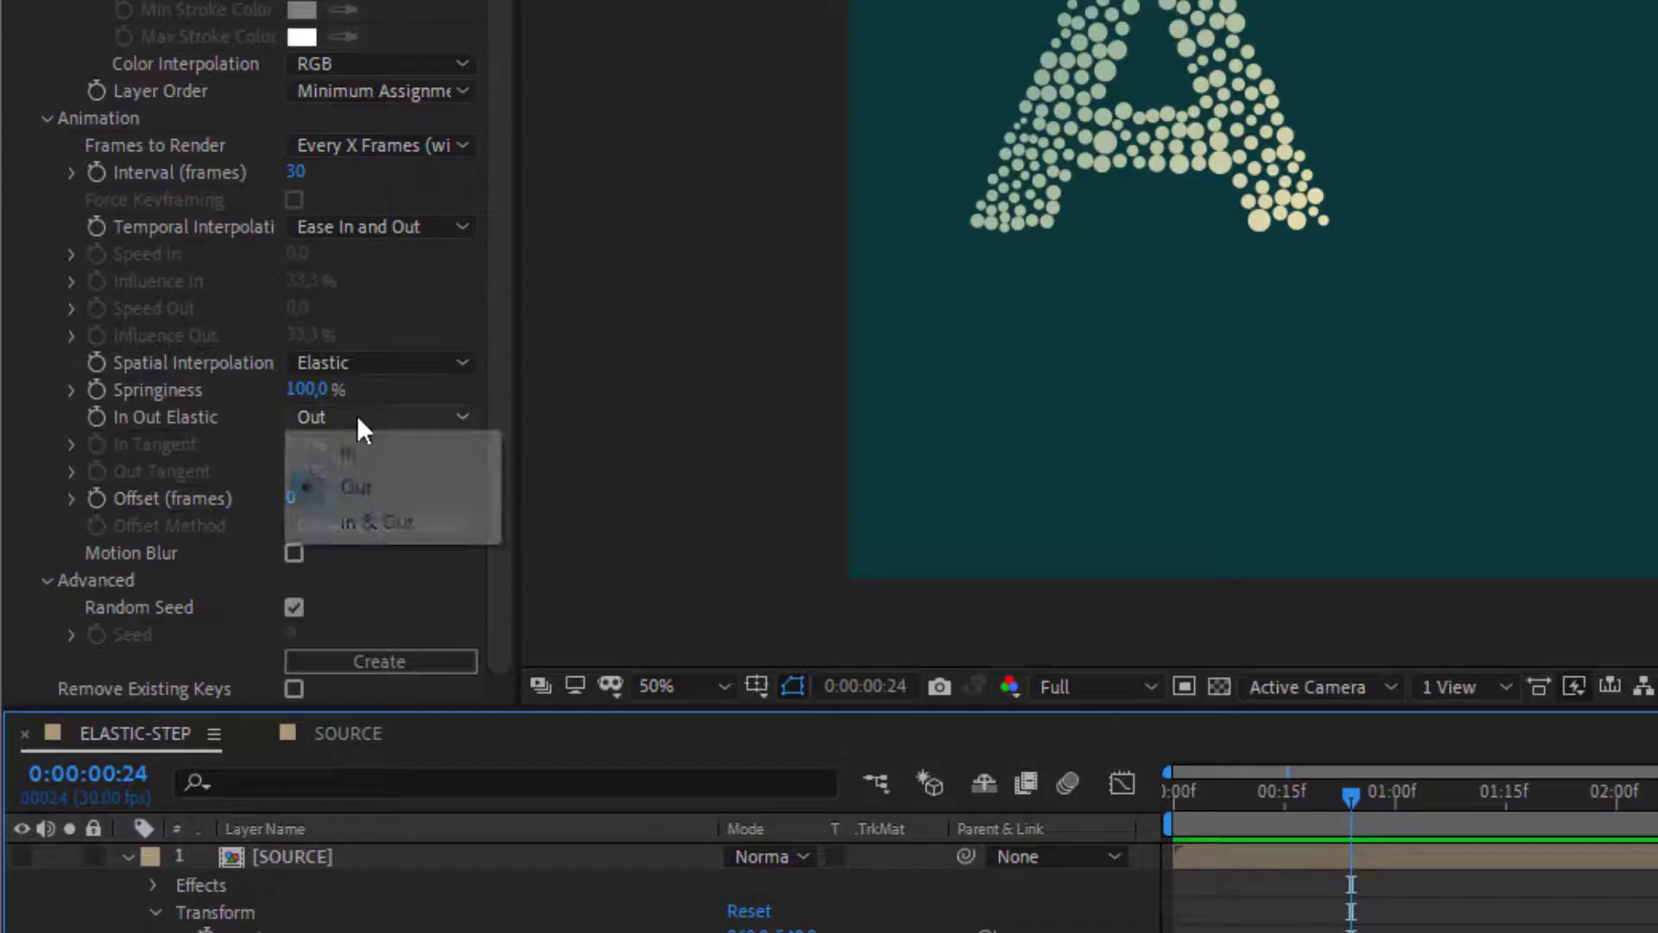
{"action": "left_click", "coordinate": [381, 524]}
{"action": "left_click", "coordinate": [304, 389]}
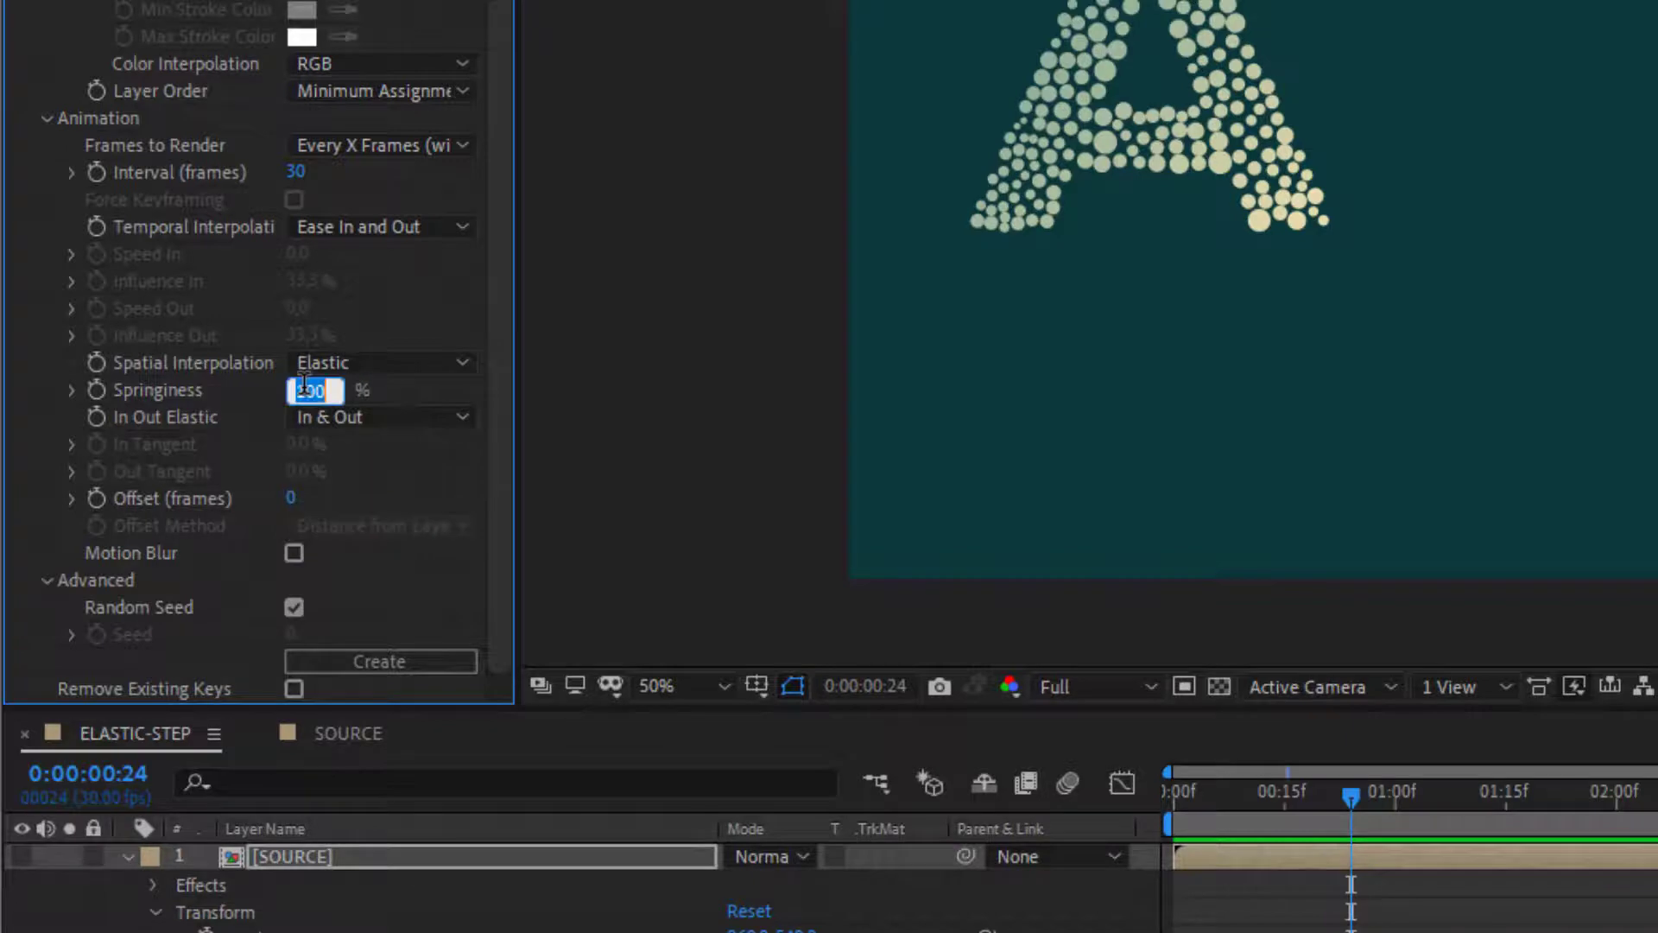
{"action": "type", "text": "90"}
{"action": "key", "text": "Return"}
{"action": "left_click", "coordinate": [414, 650]}
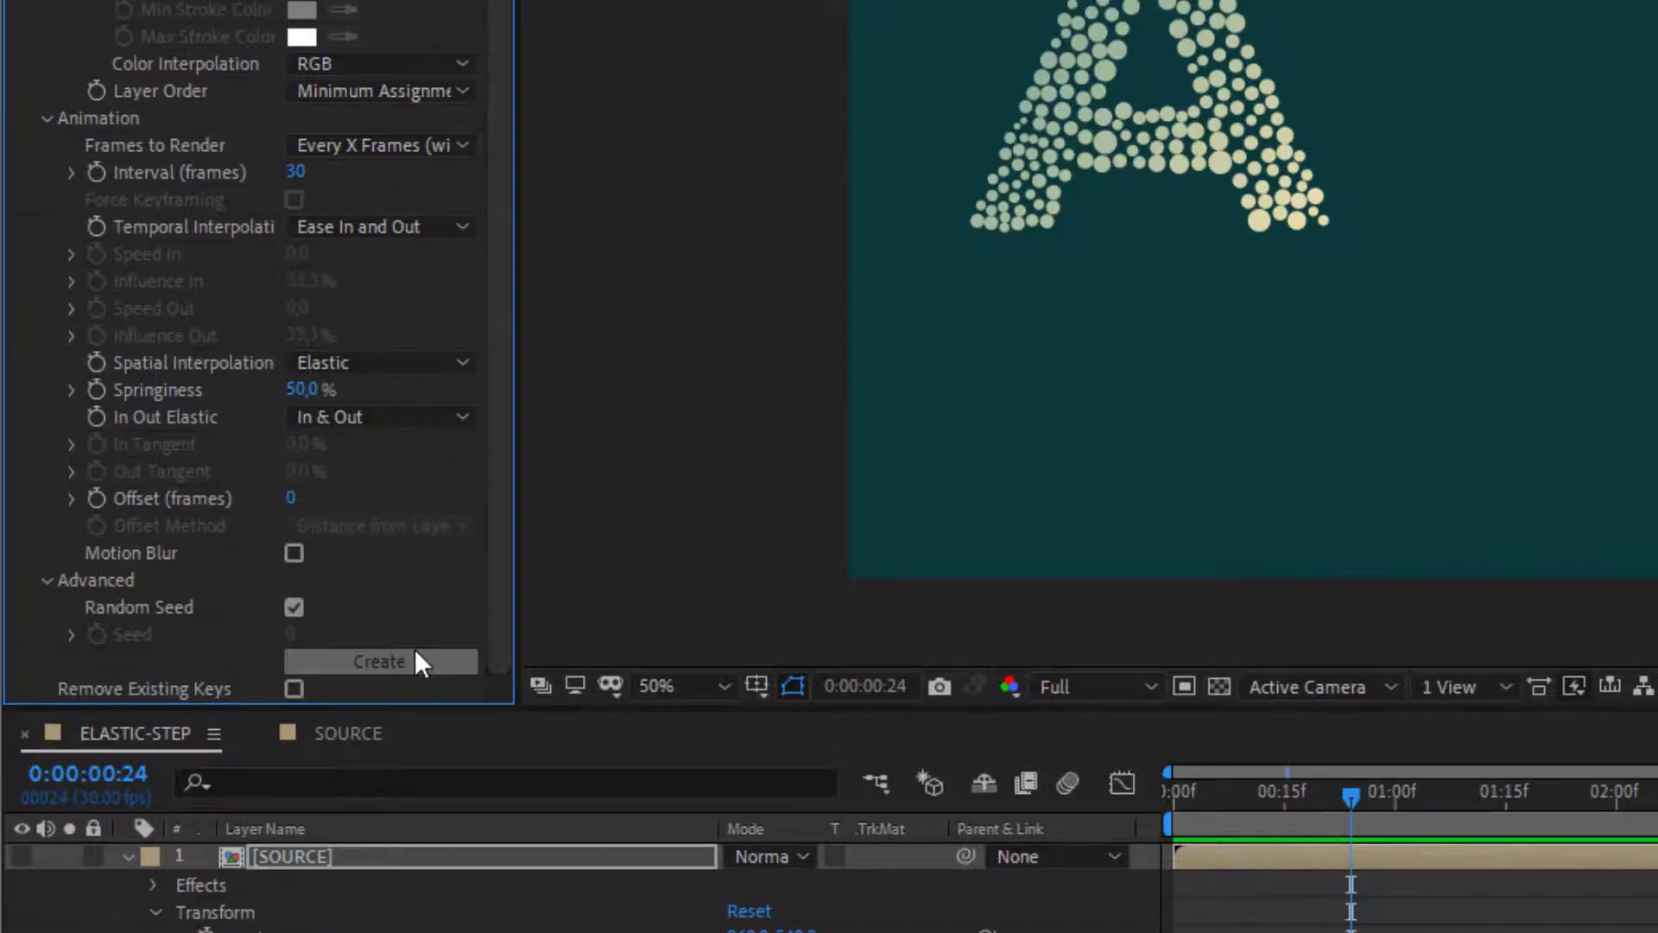
{"action": "key", "text": "space"}
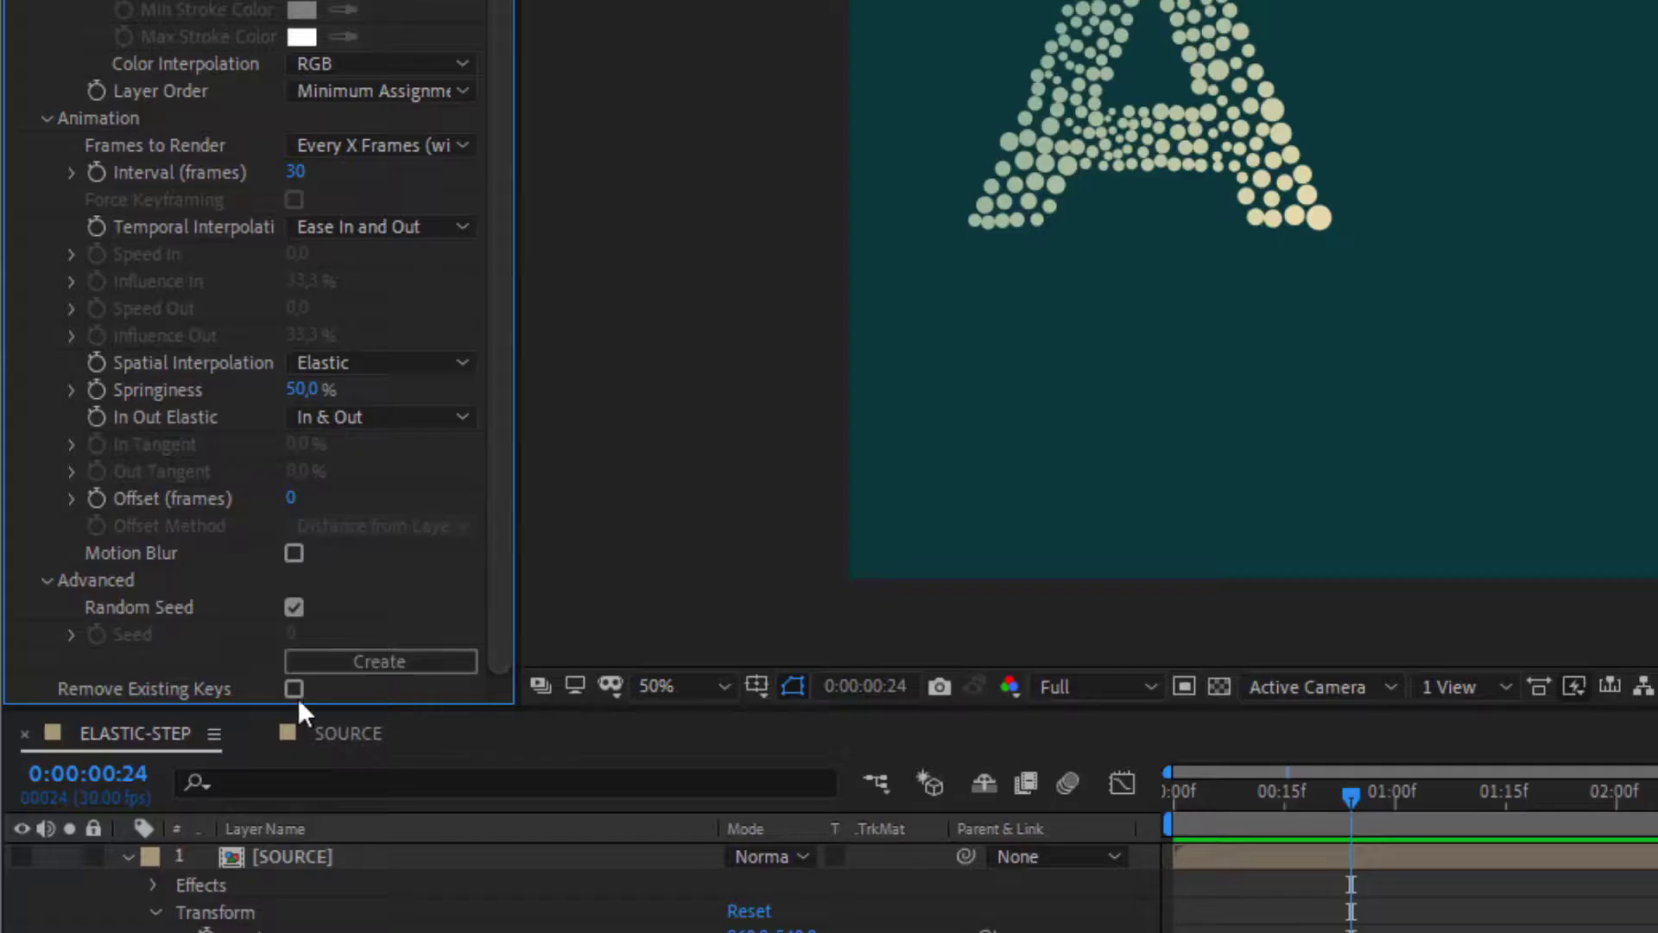
Enable Remove Existing Keys, set a 12-frame Random offset, and rebuild the morph keyframes.
{"action": "left_click", "coordinate": [295, 688]}
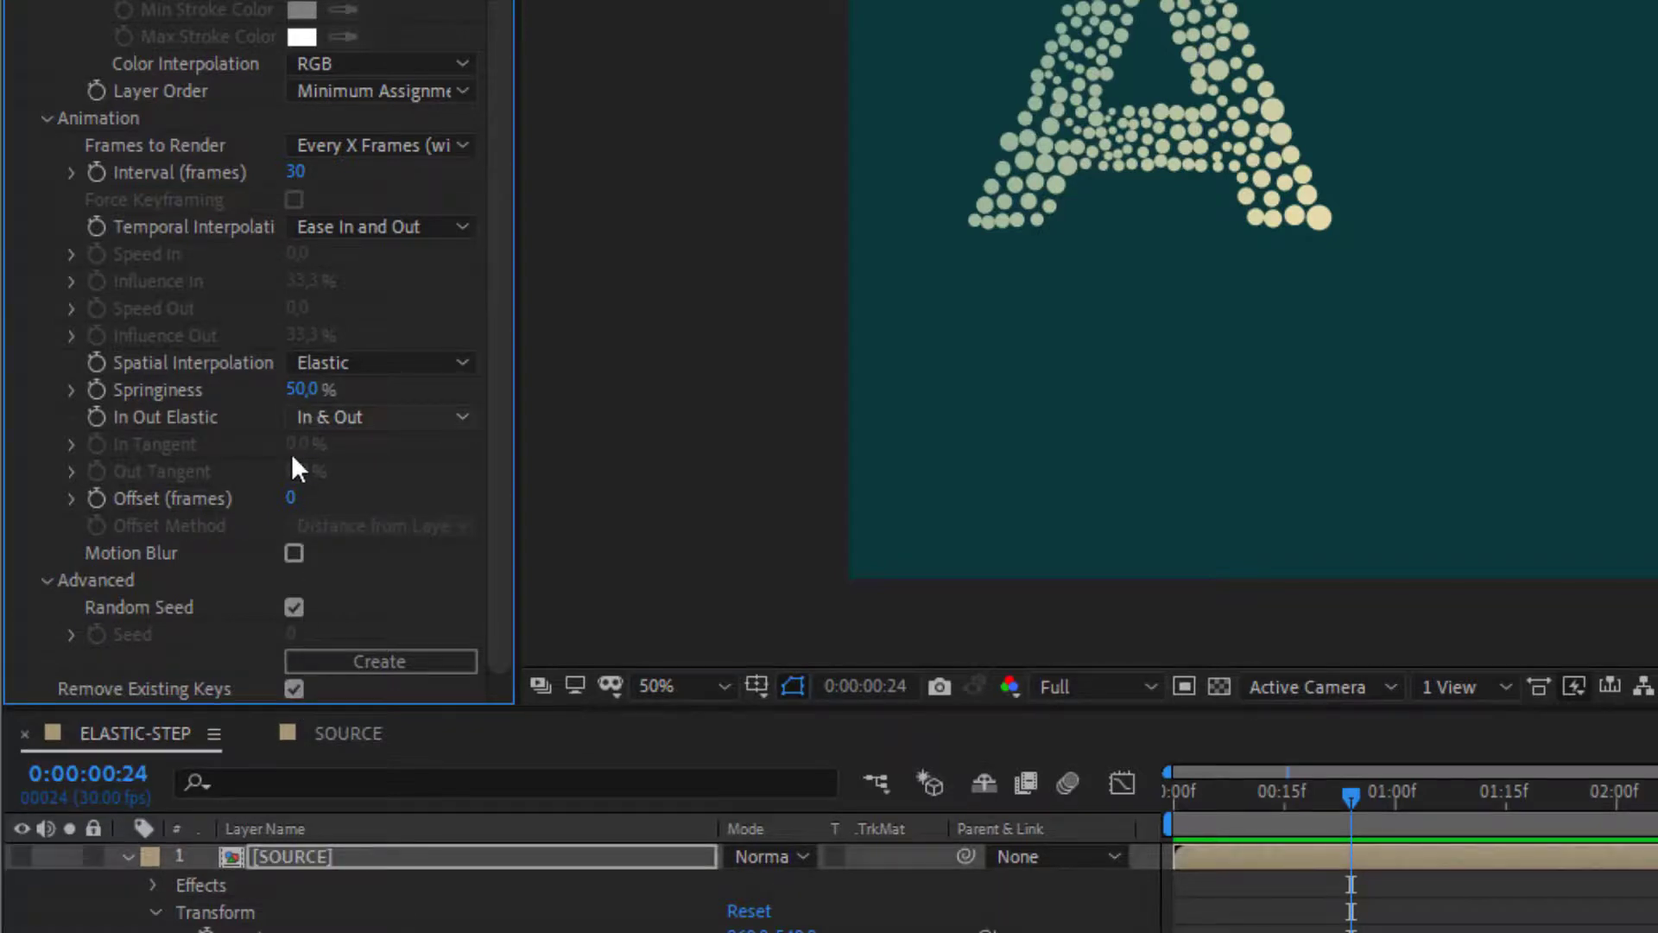
{"action": "left_click", "coordinate": [294, 499]}
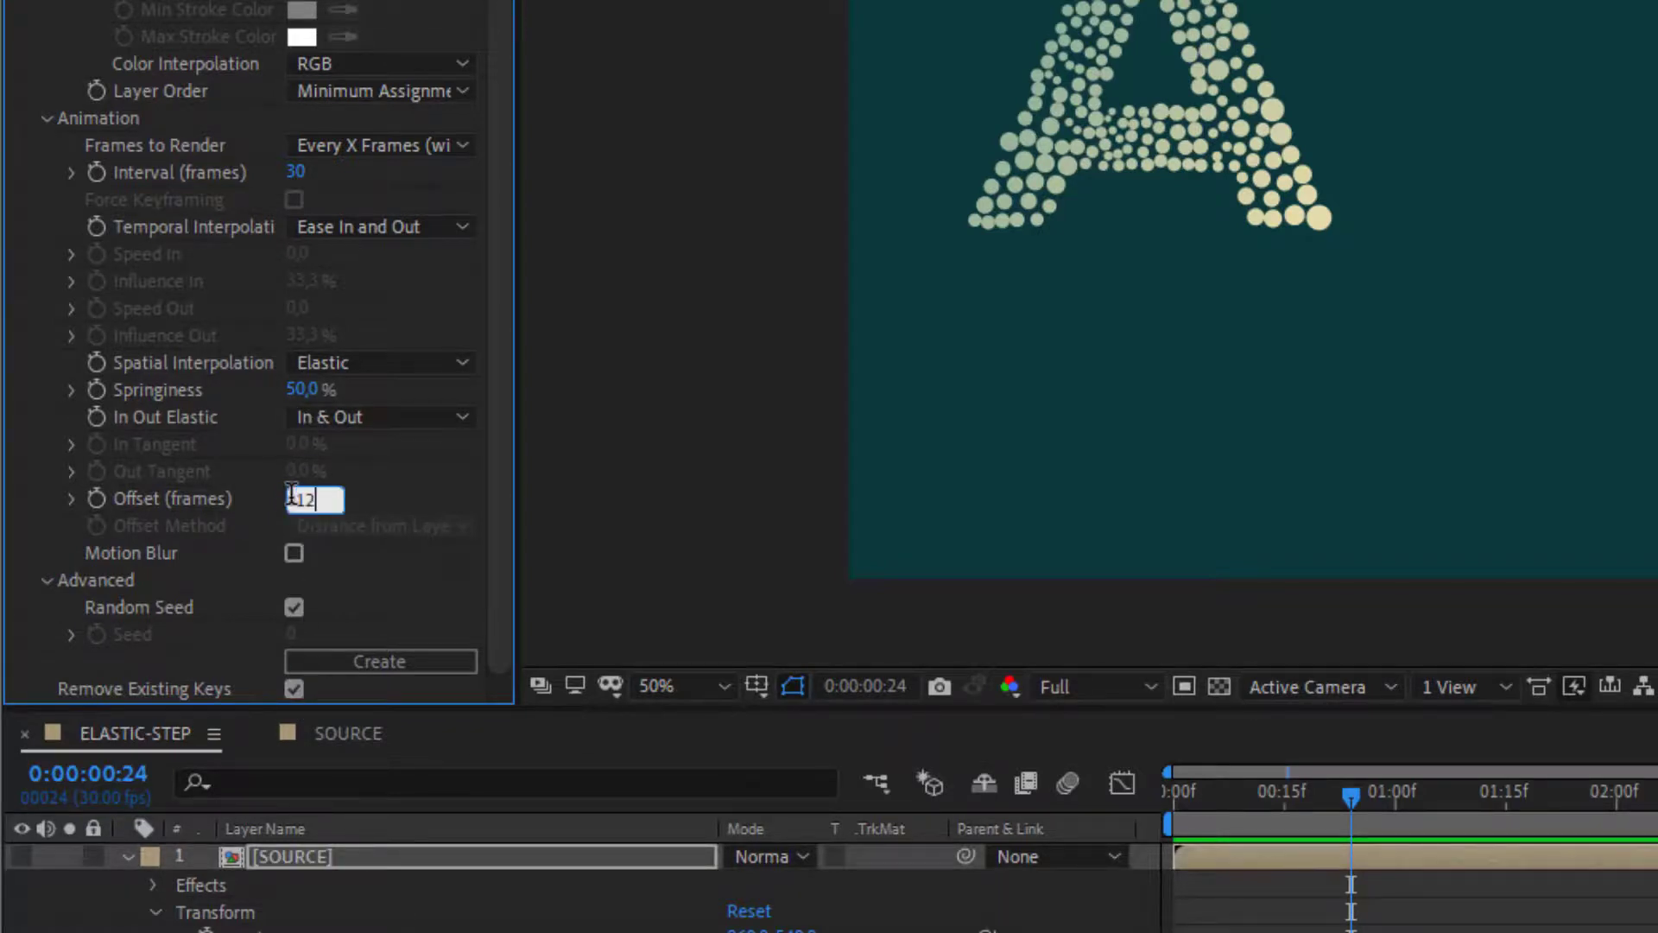
{"action": "key", "text": "Return"}
{"action": "left_click", "coordinate": [417, 527]}
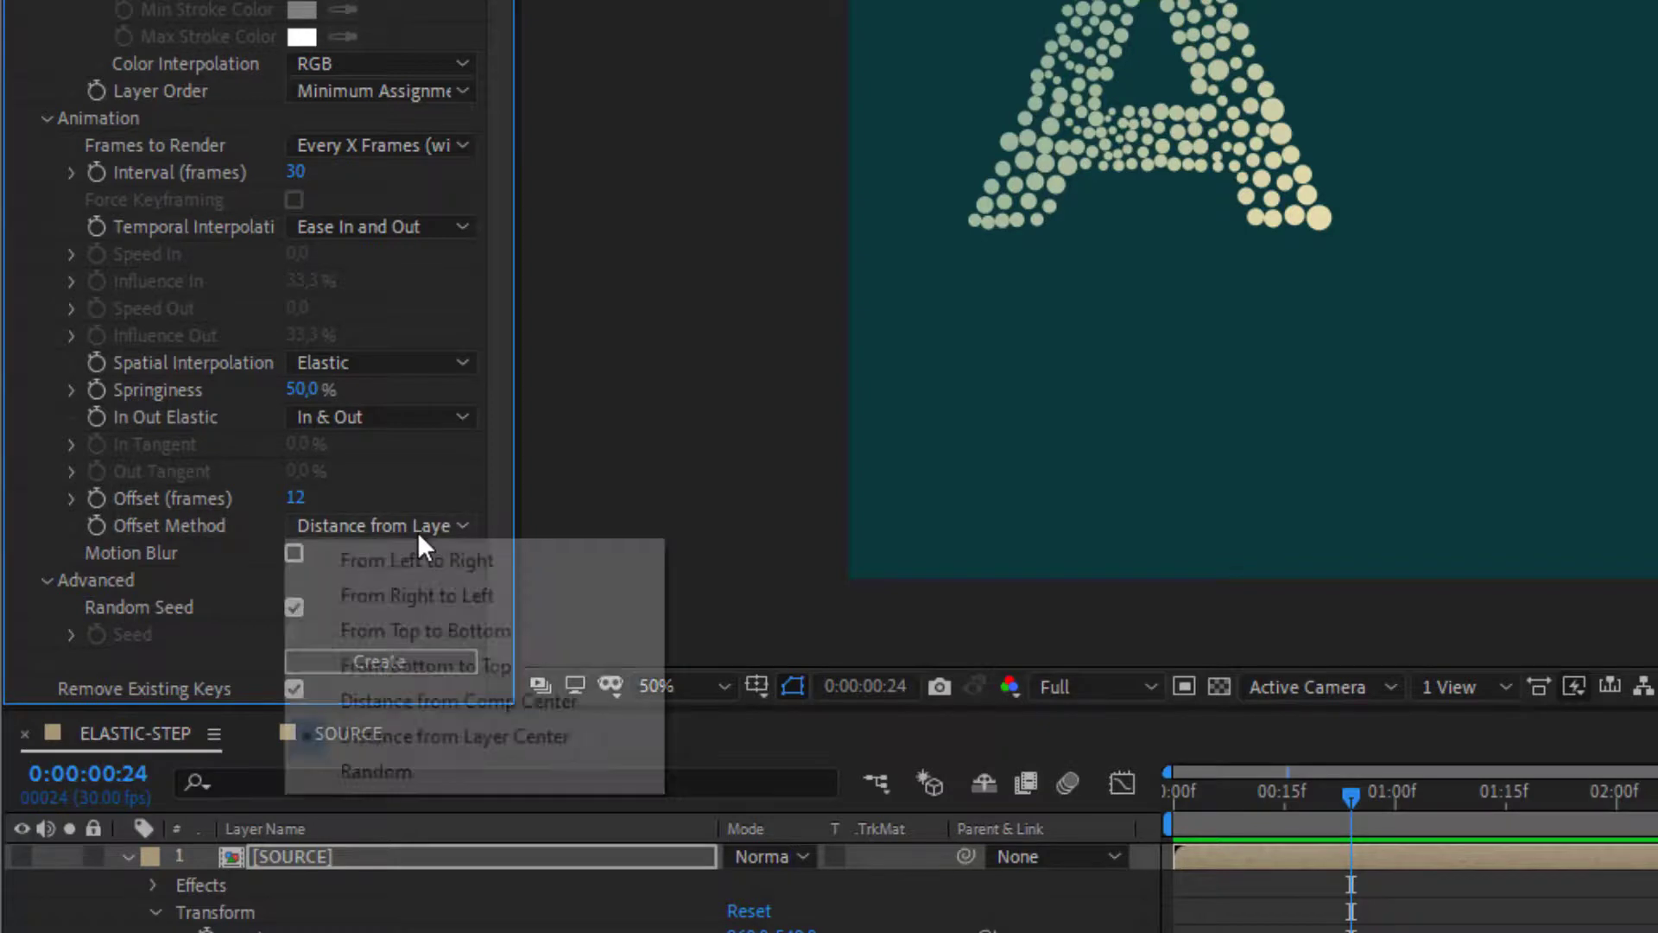
{"action": "left_click", "coordinate": [423, 771]}
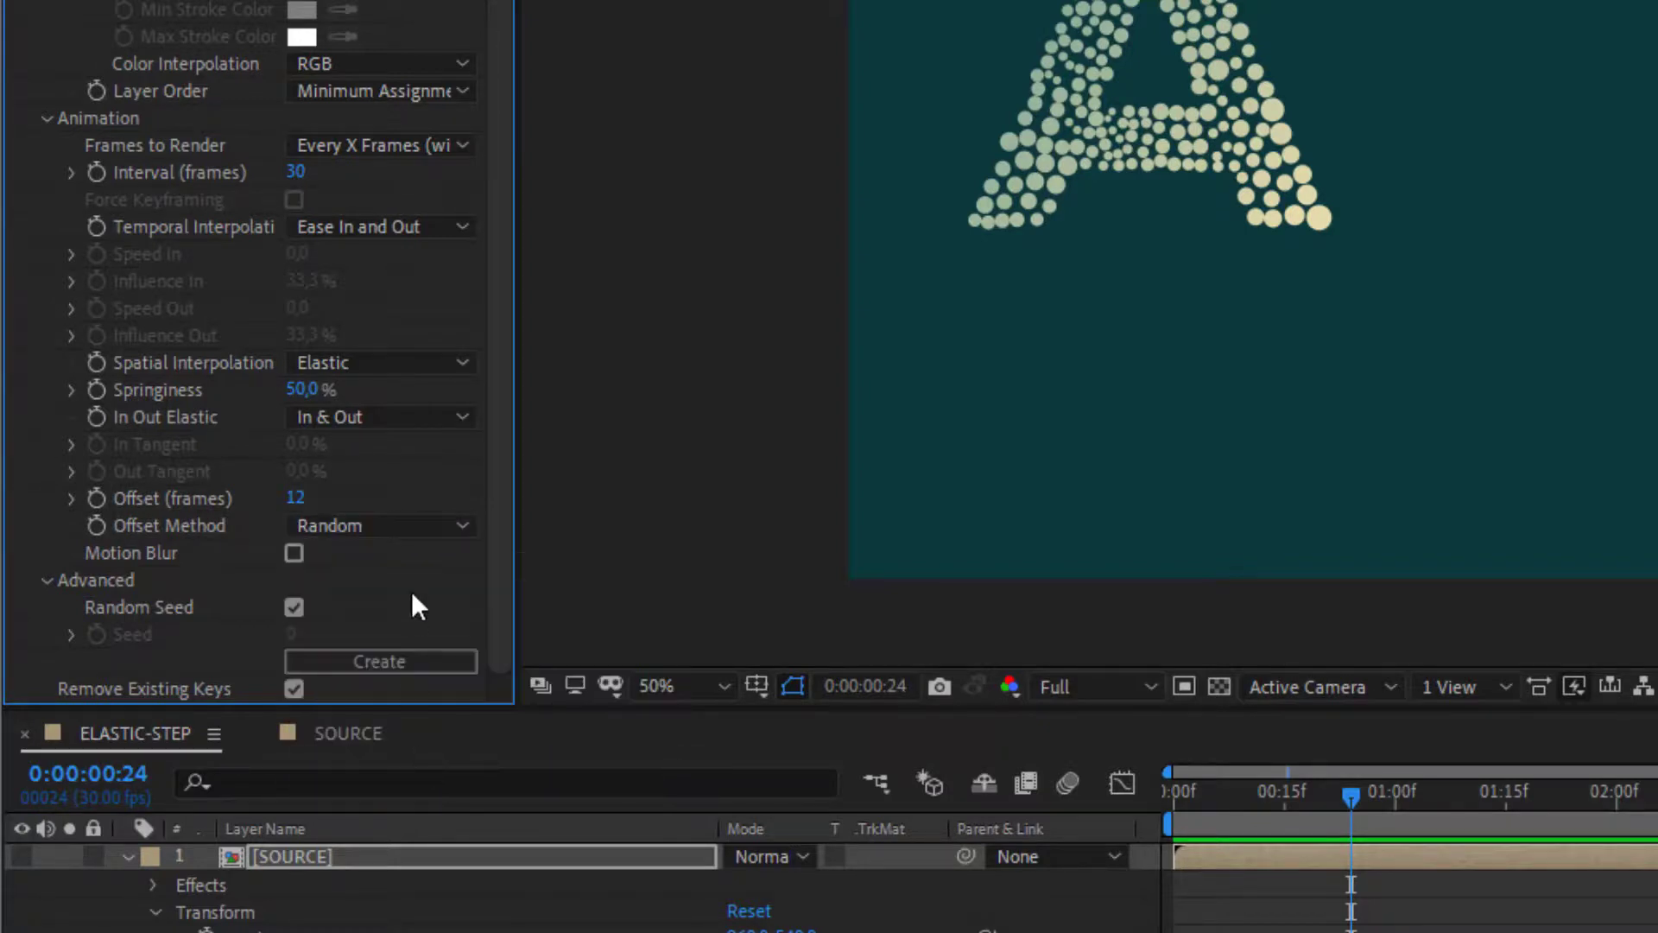
{"action": "left_click", "coordinate": [406, 667]}
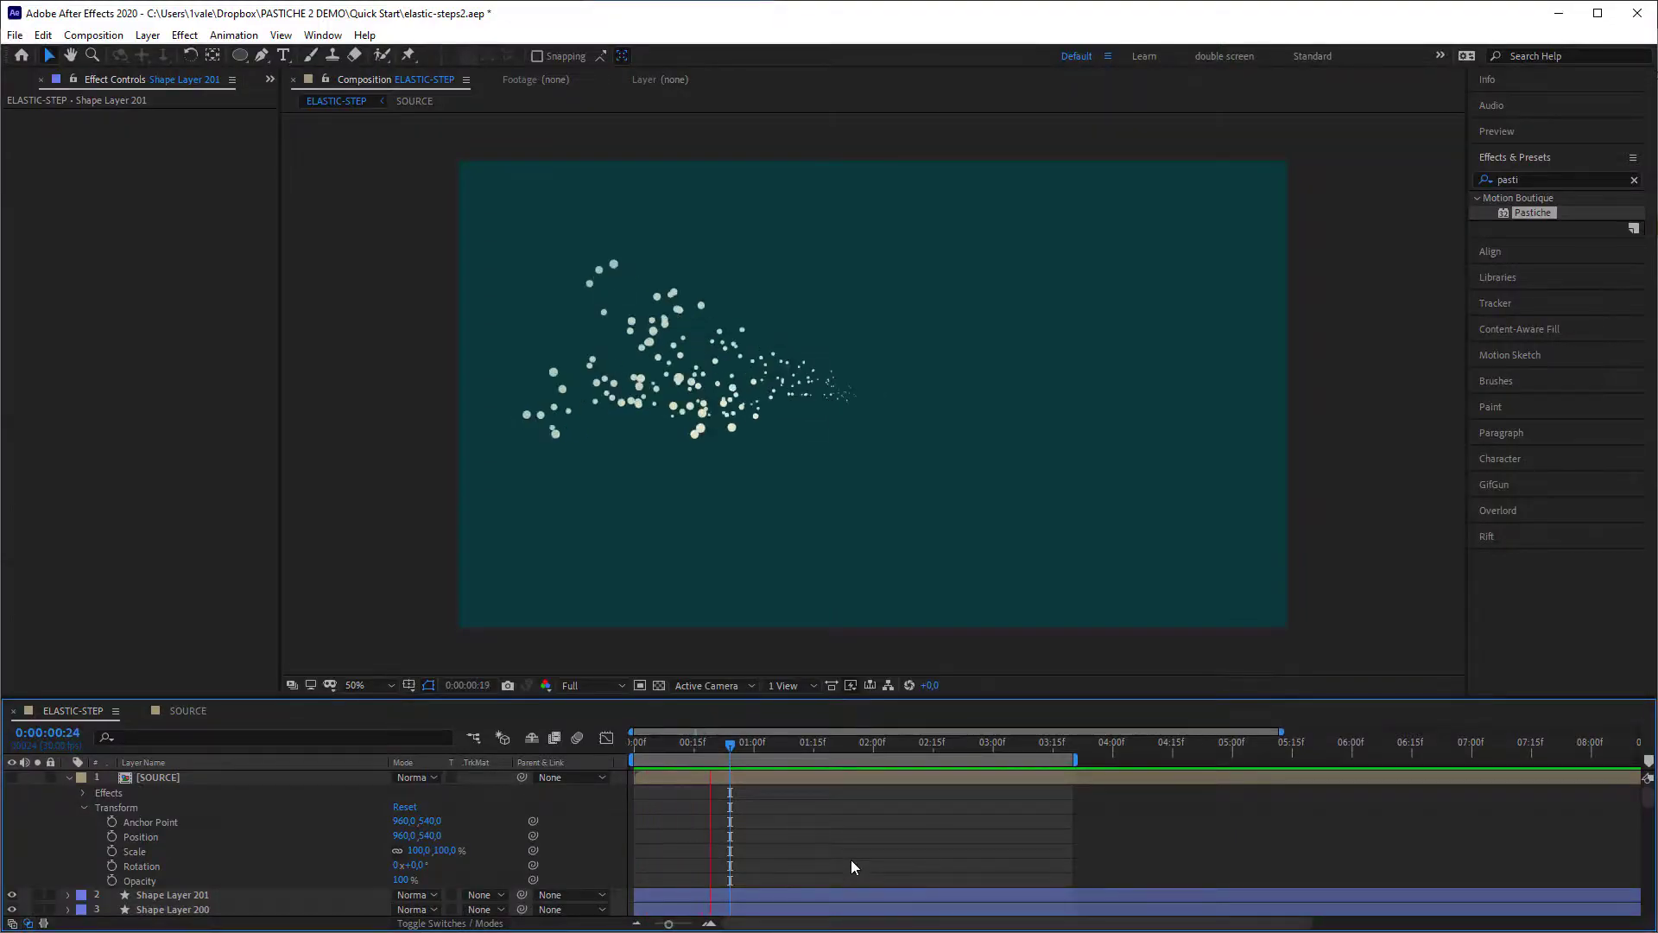